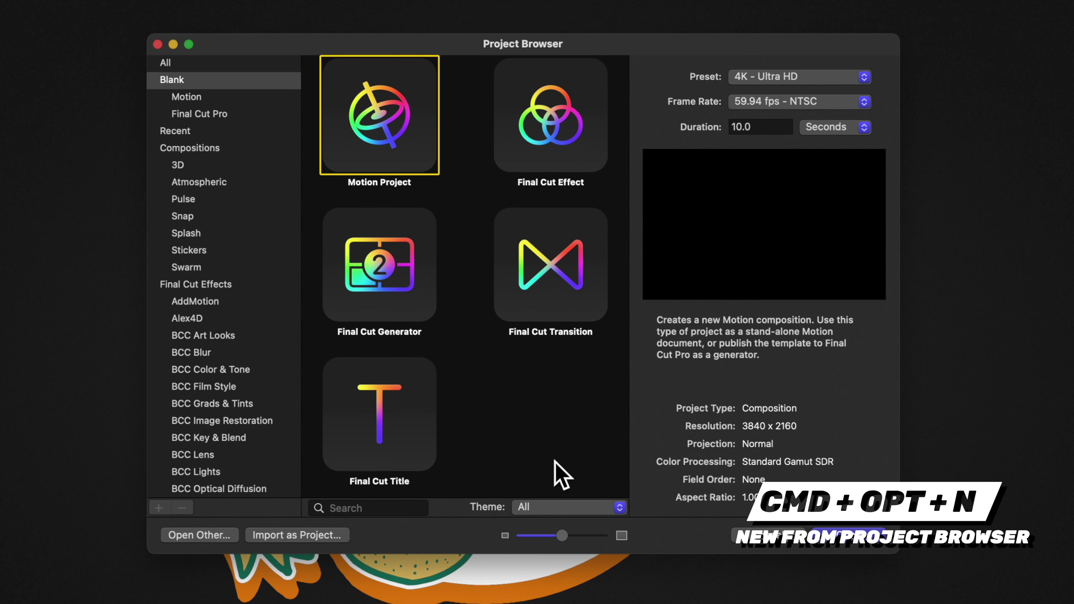
# Create a new blank Final Cut Generator project
pyautogui.click(416, 318)
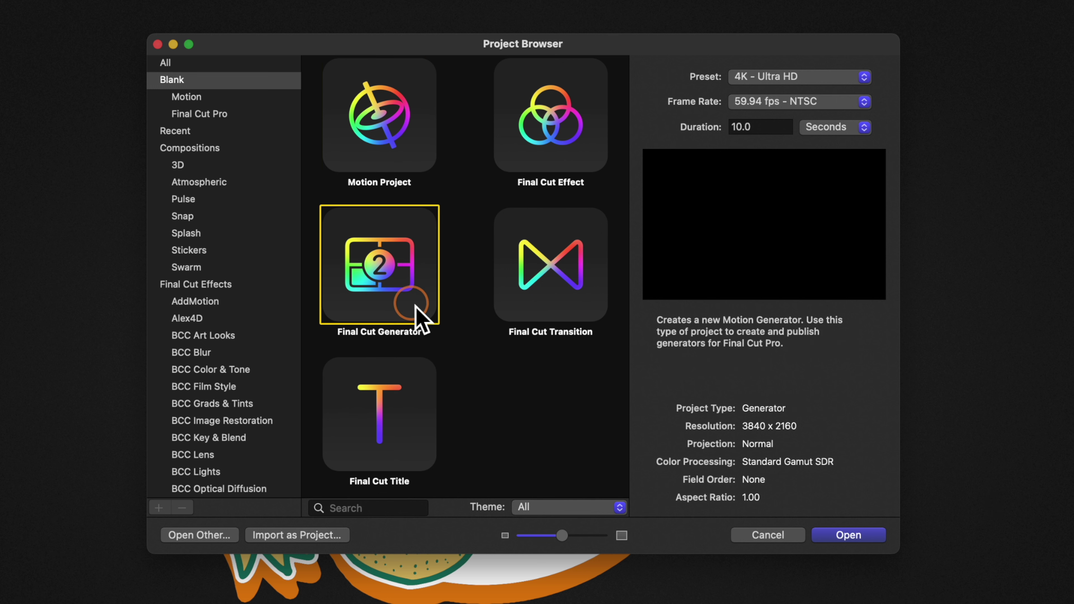
pyautogui.click(383, 405)
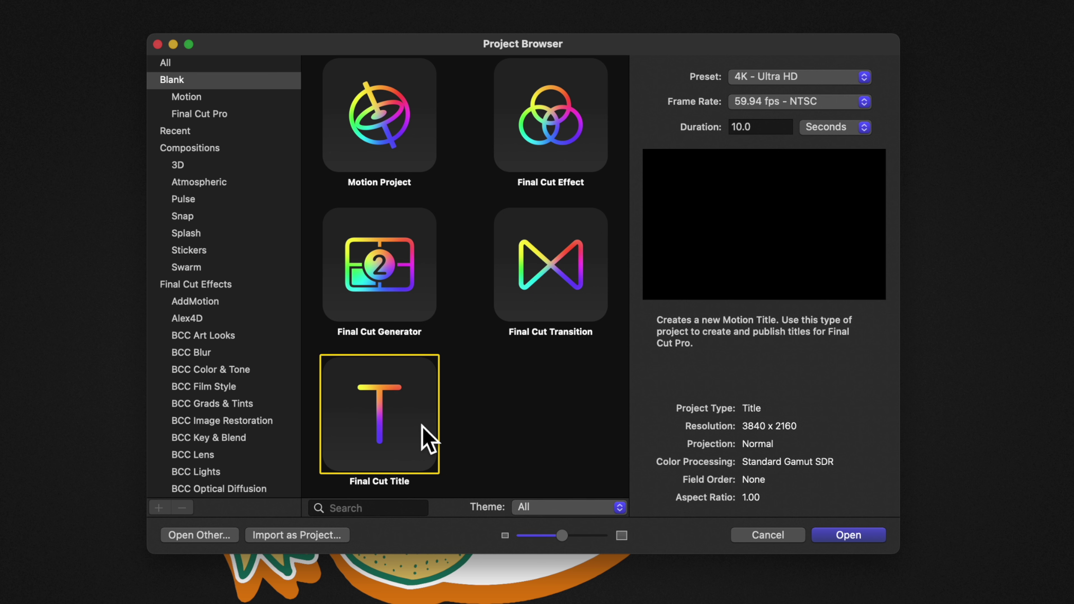
pyautogui.click(413, 306)
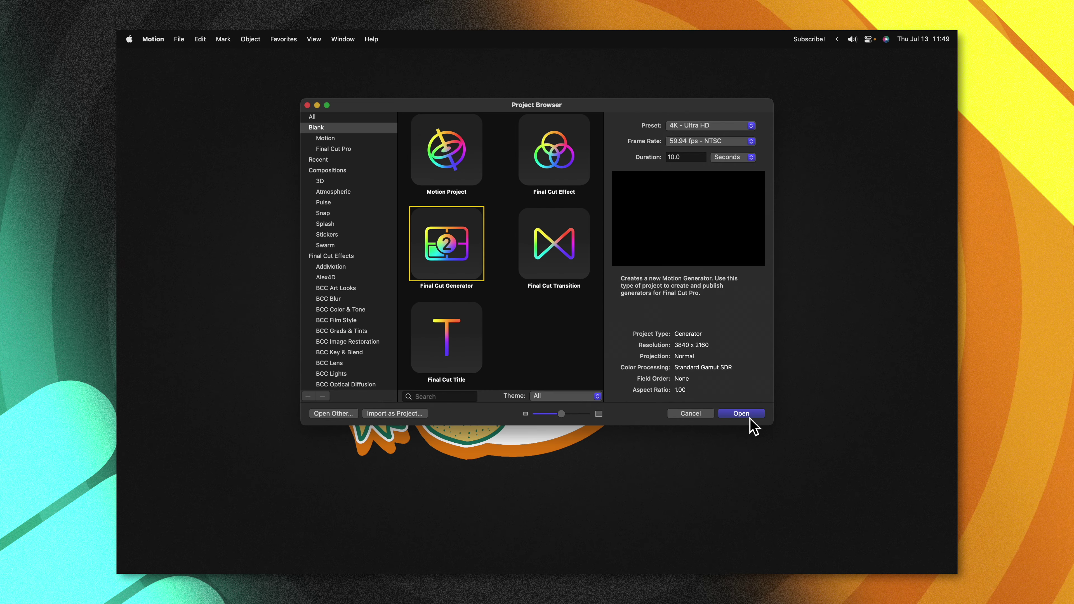
pyautogui.click(747, 415)
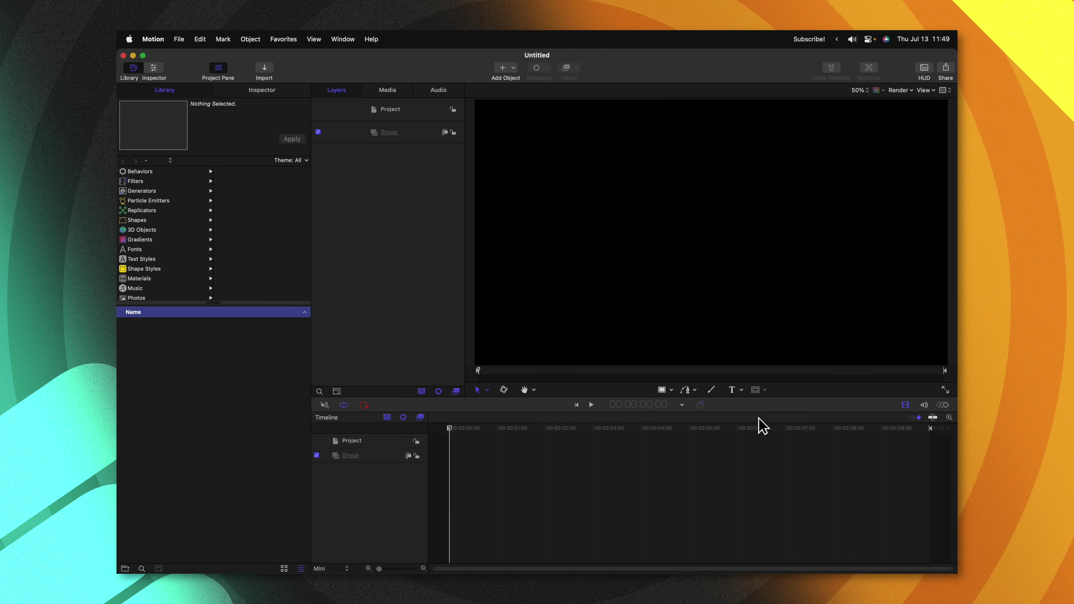
# Add the Gradient generator to the empty group and apply the Dawn Purple gradient preset to it
pyautogui.click(160, 191)
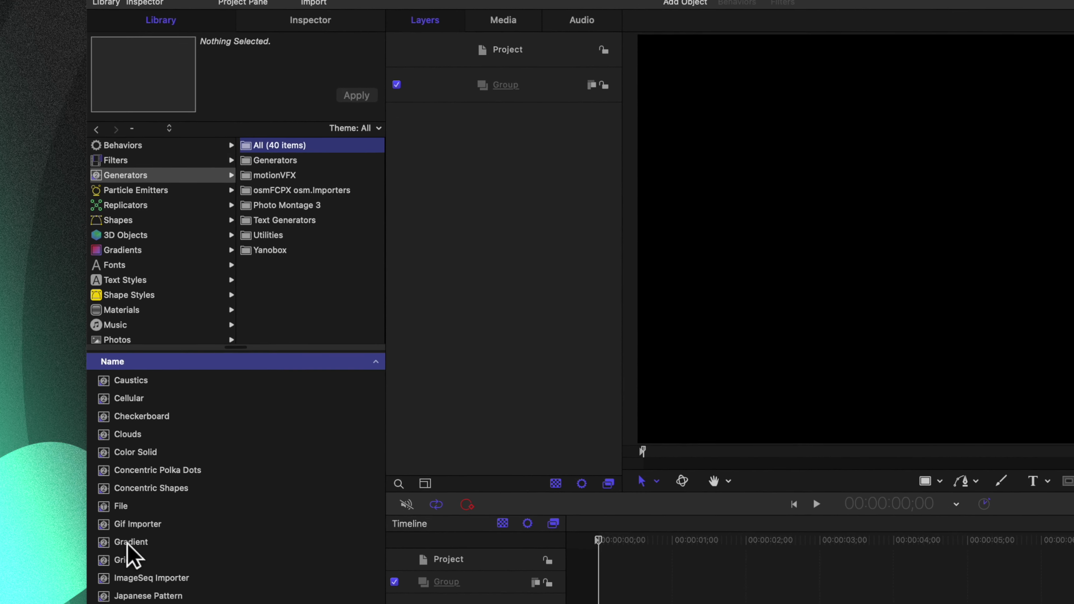
pyautogui.moveTo(127, 544); pyautogui.dragTo(520, 90)
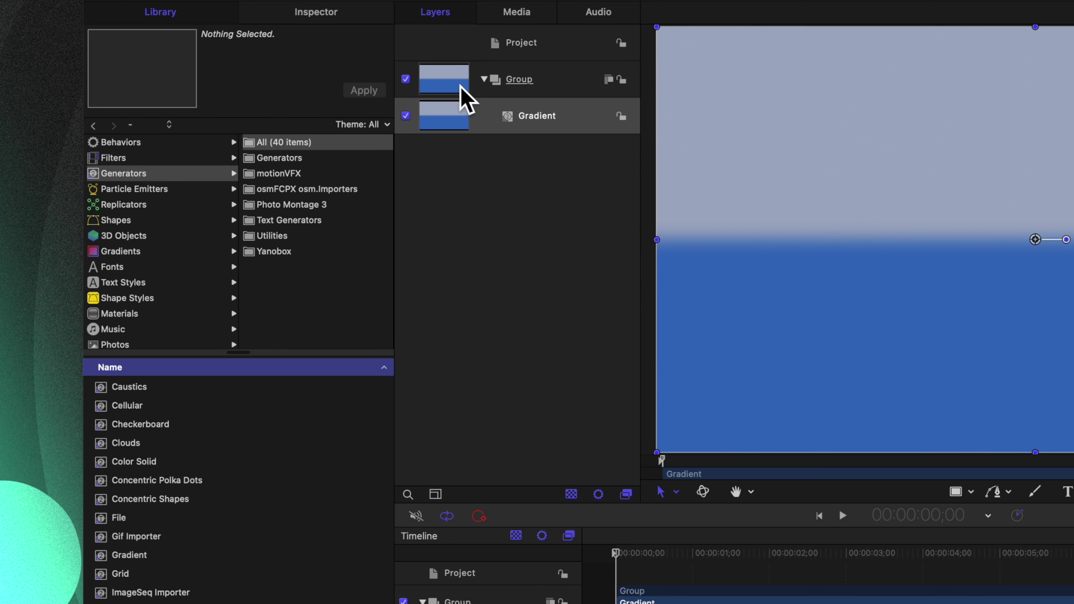
pyautogui.click(314, 12)
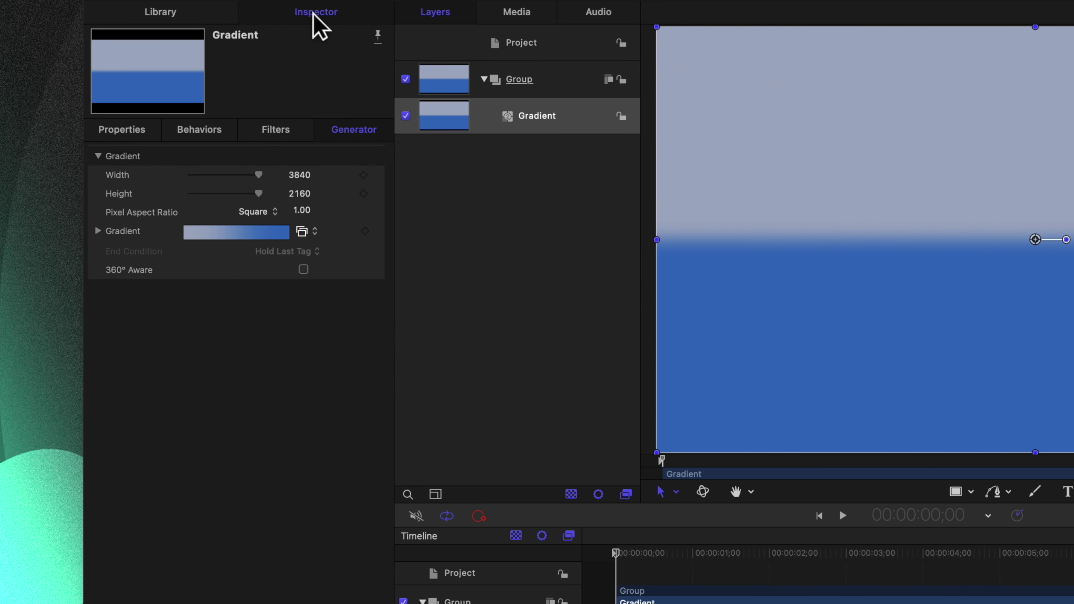
pyautogui.click(100, 231)
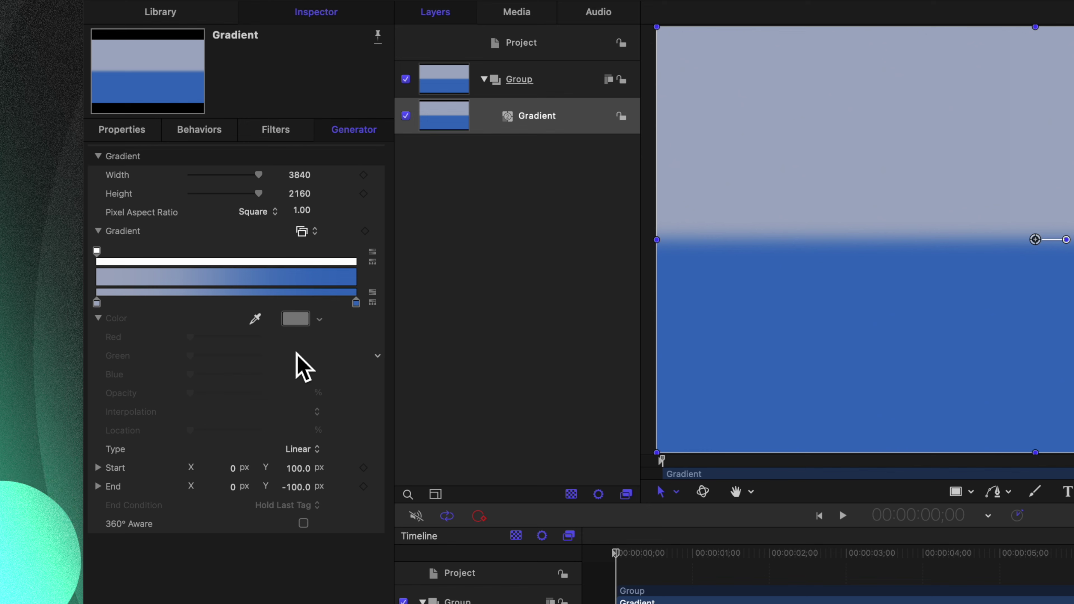
pyautogui.click(207, 298)
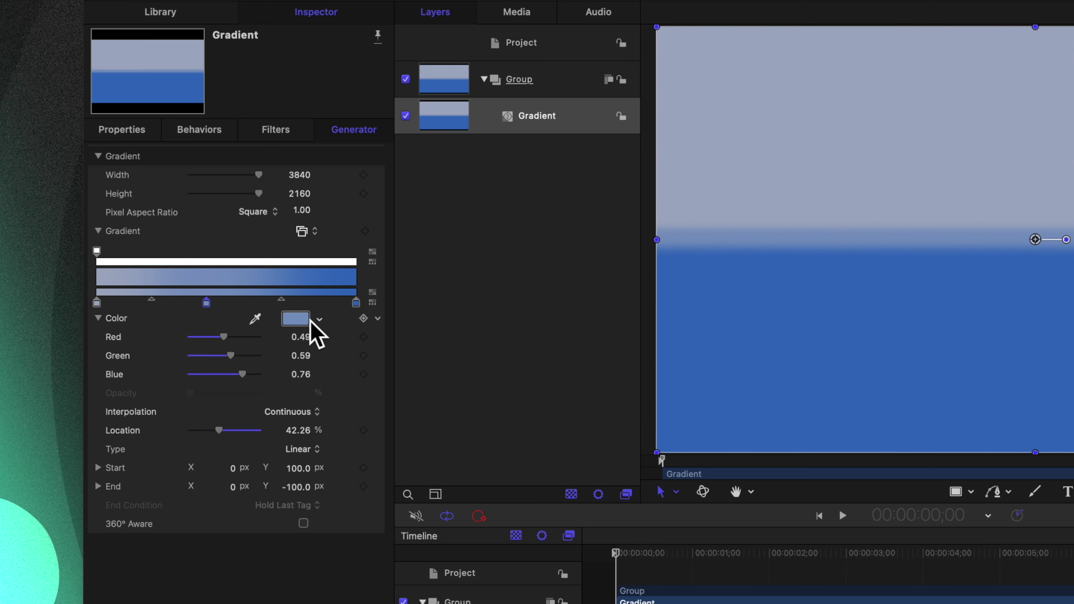
pyautogui.press('Delete')
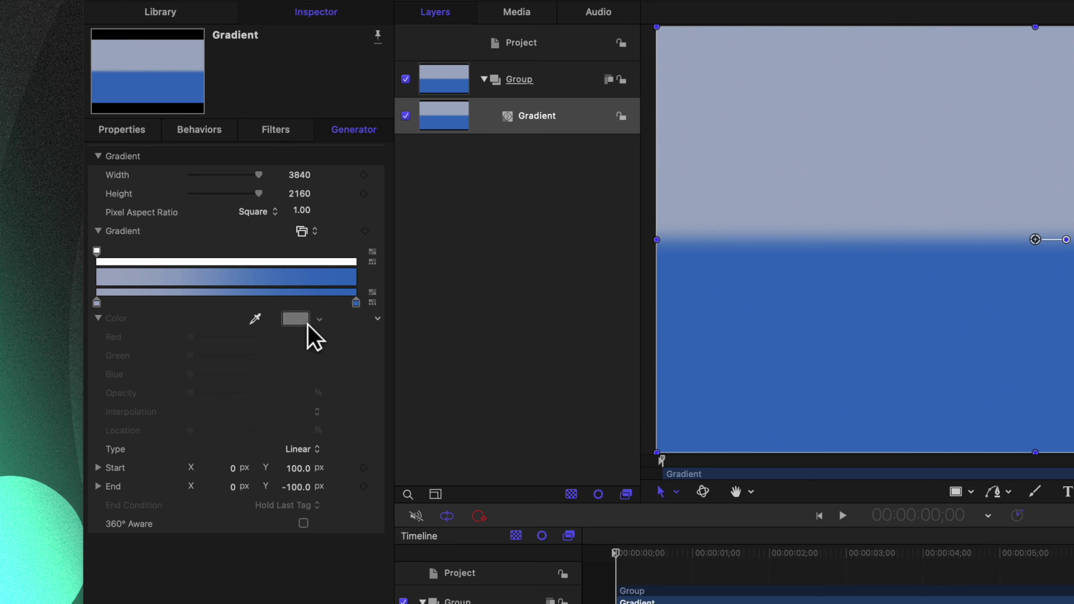
pyautogui.click(314, 233)
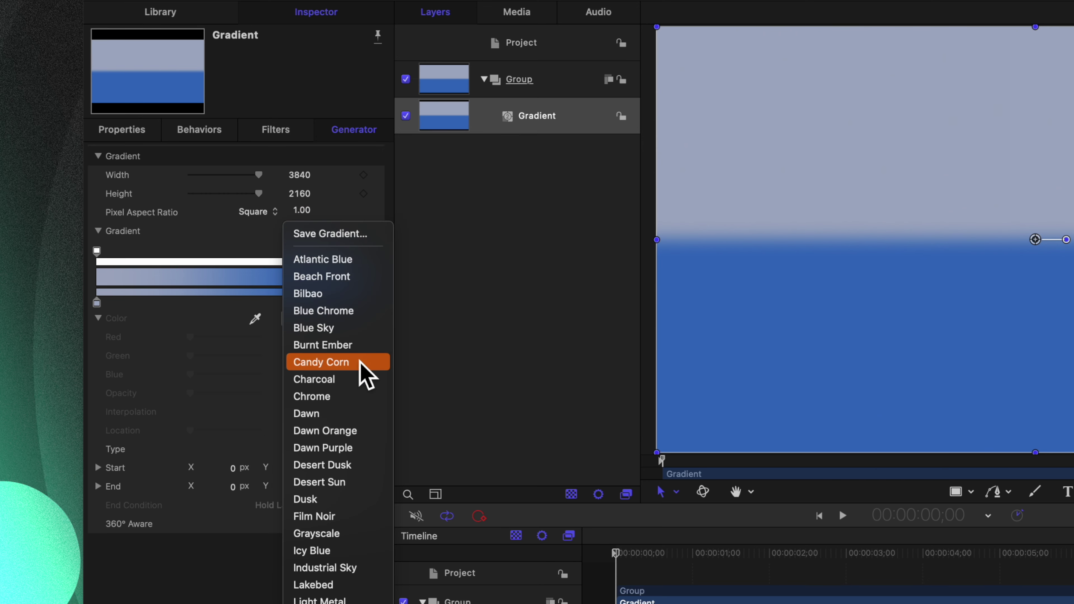
pyautogui.click(372, 450)
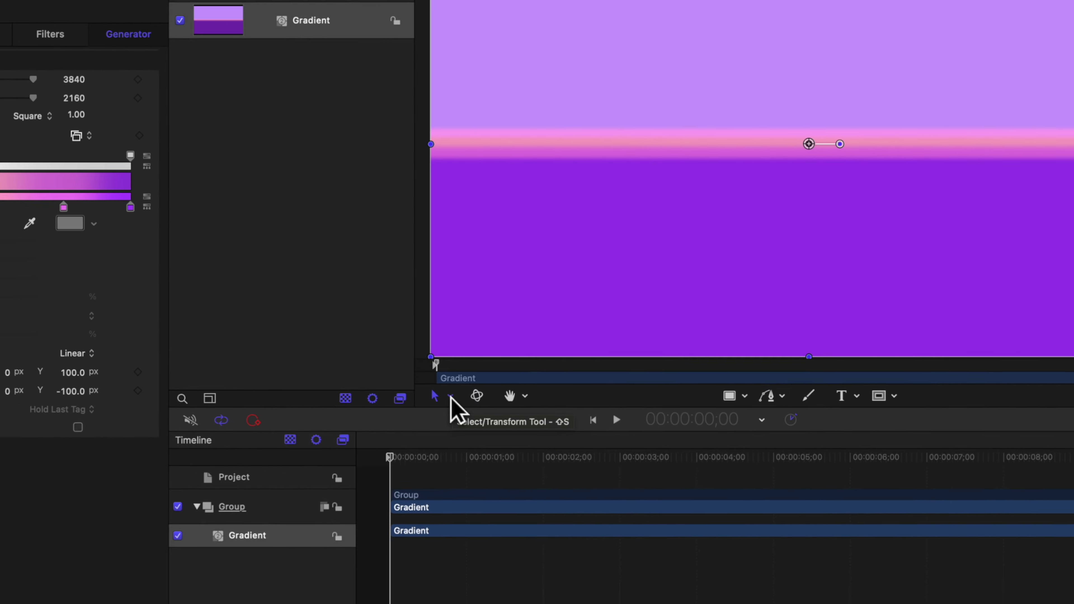
# Stretch the gradient diagonally across the canvas with Adjust Item, starting at about 1498, 680 px and ending at about -1811, -887 px
pyautogui.click(676, 492)
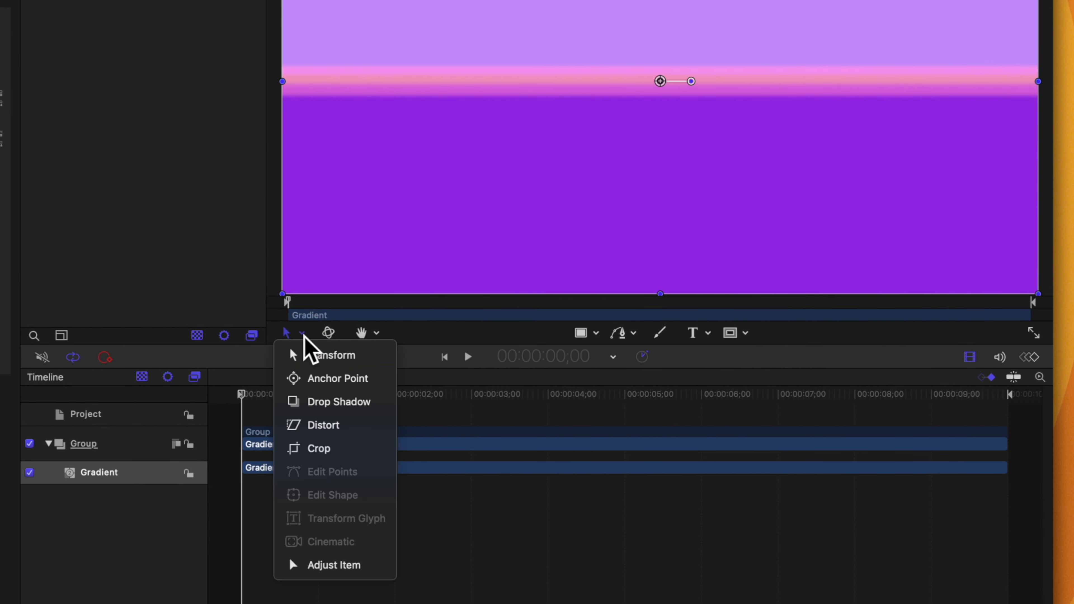
pyautogui.click(374, 566)
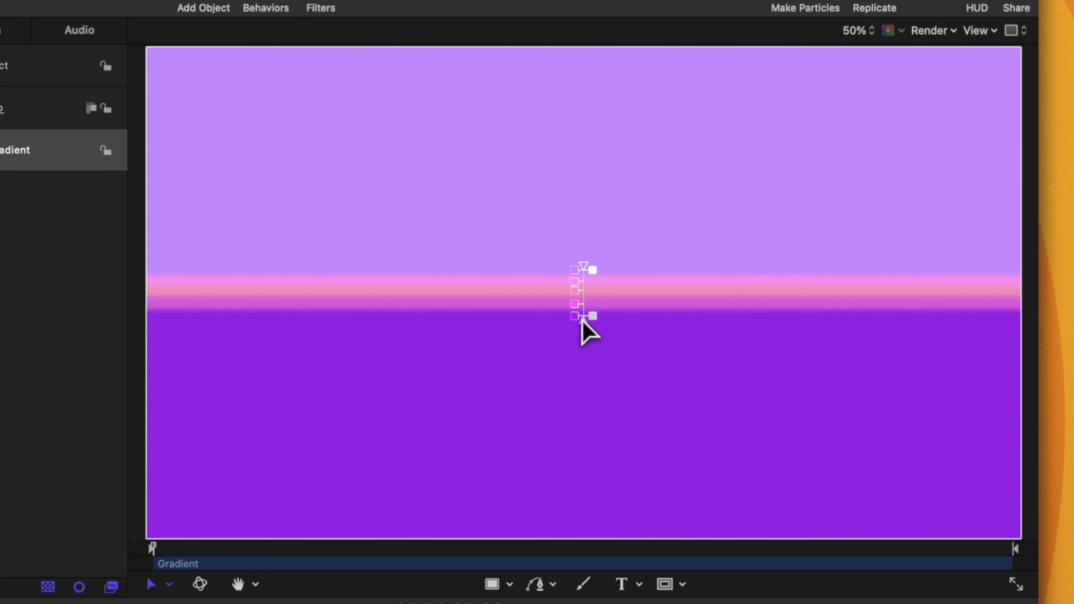
pyautogui.moveTo(583, 321); pyautogui.dragTo(169, 501)
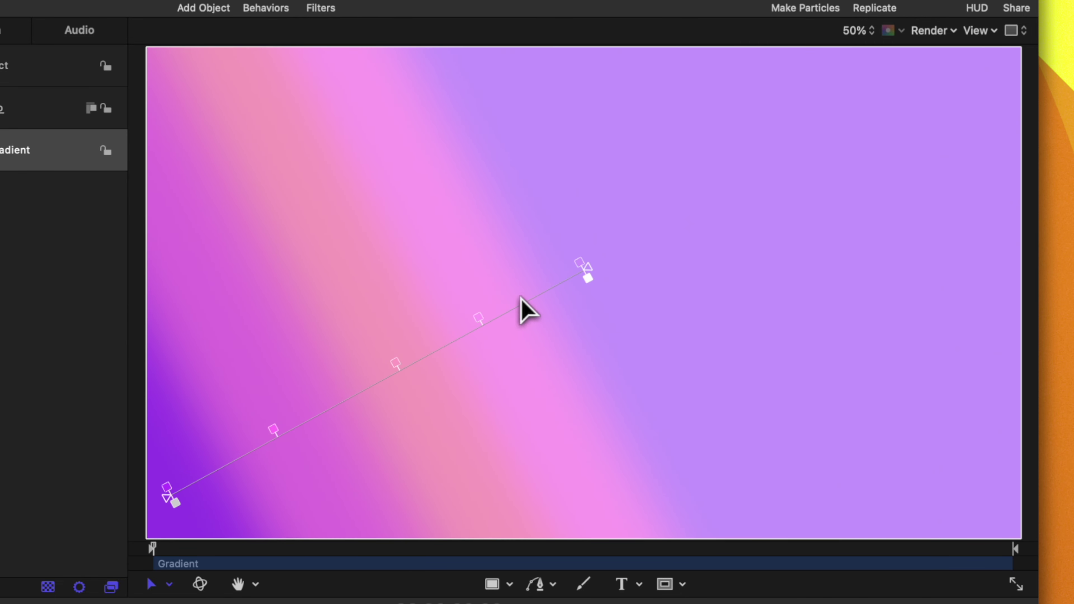
pyautogui.moveTo(587, 269); pyautogui.dragTo(928, 143)
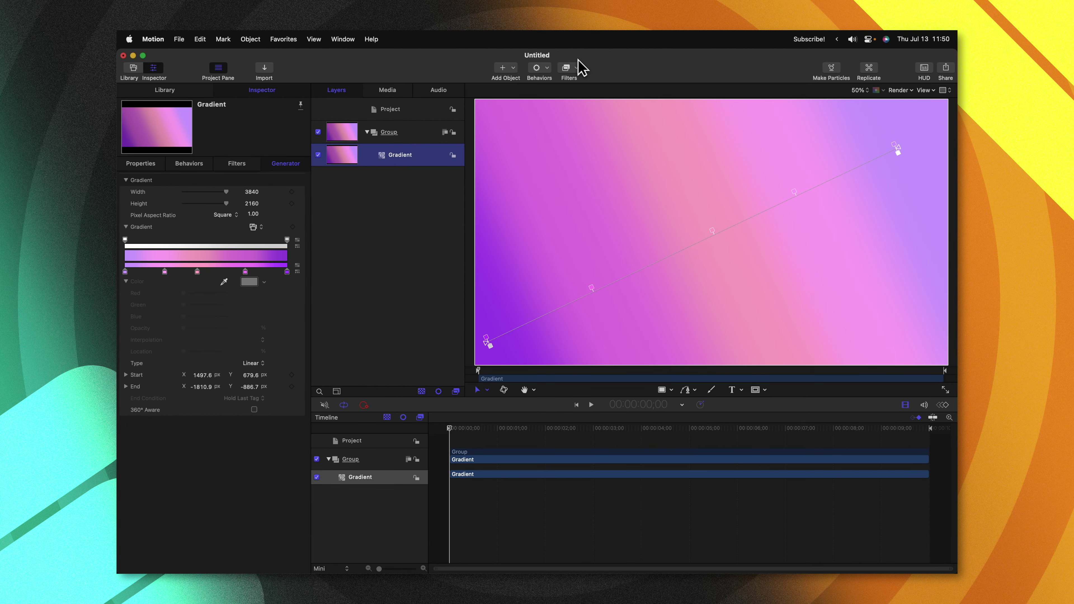
# Apply the Add Noise filter from the Stylize category to the Gradient layer
pyautogui.click(507, 44)
pyautogui.moveTo(619, 424)
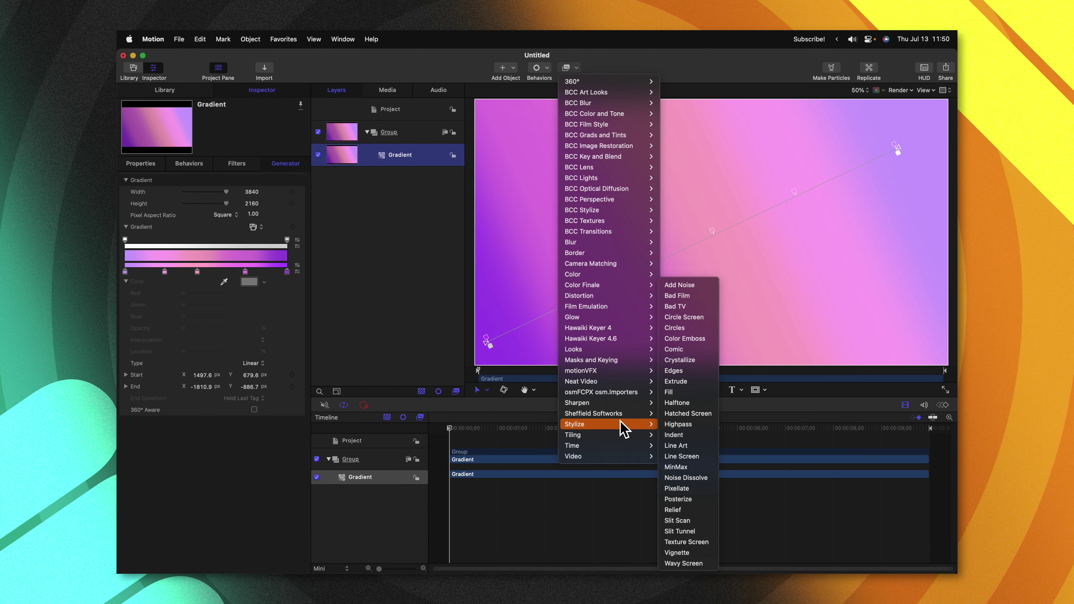
pyautogui.click(690, 289)
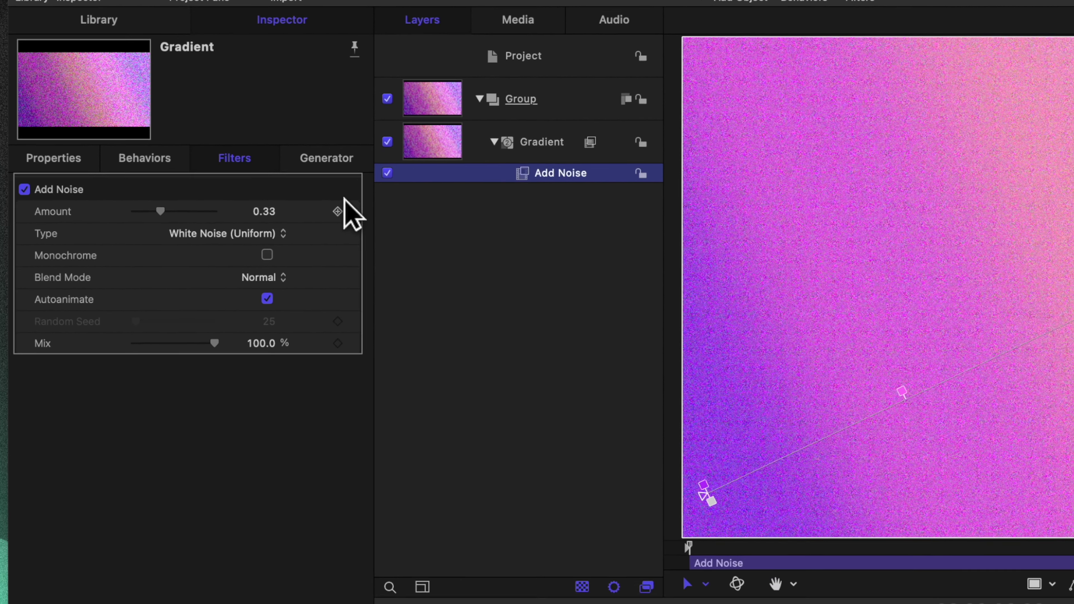
# Set the noise amount to 0.1 and its type to Gaussian Noise (Film Grain), with Monochrome on and Autoanimate off
pyautogui.click(273, 216)
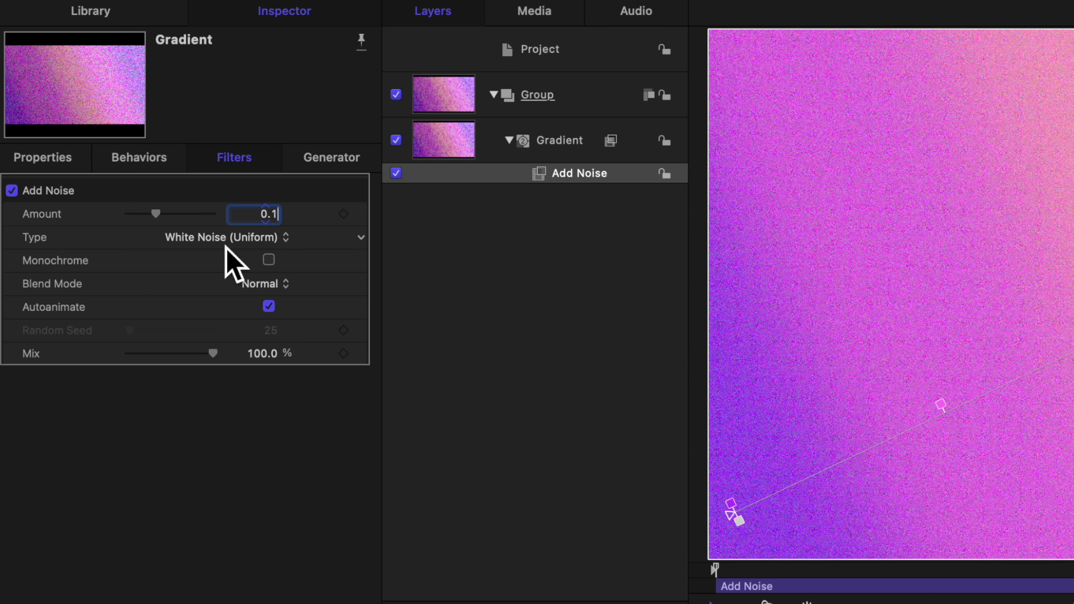
pyautogui.click(222, 239)
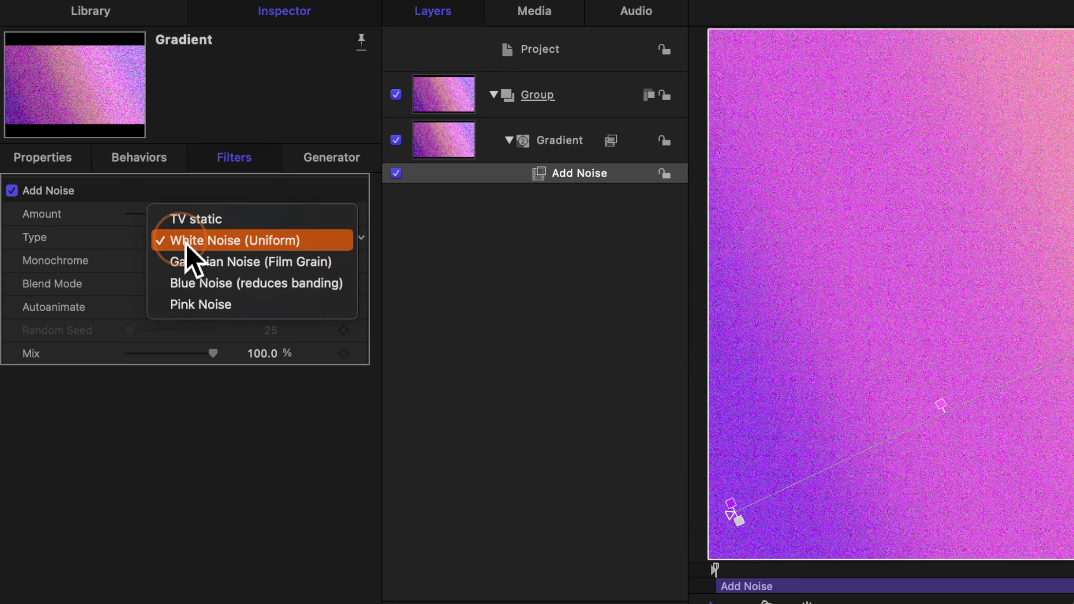
pyautogui.click(202, 260)
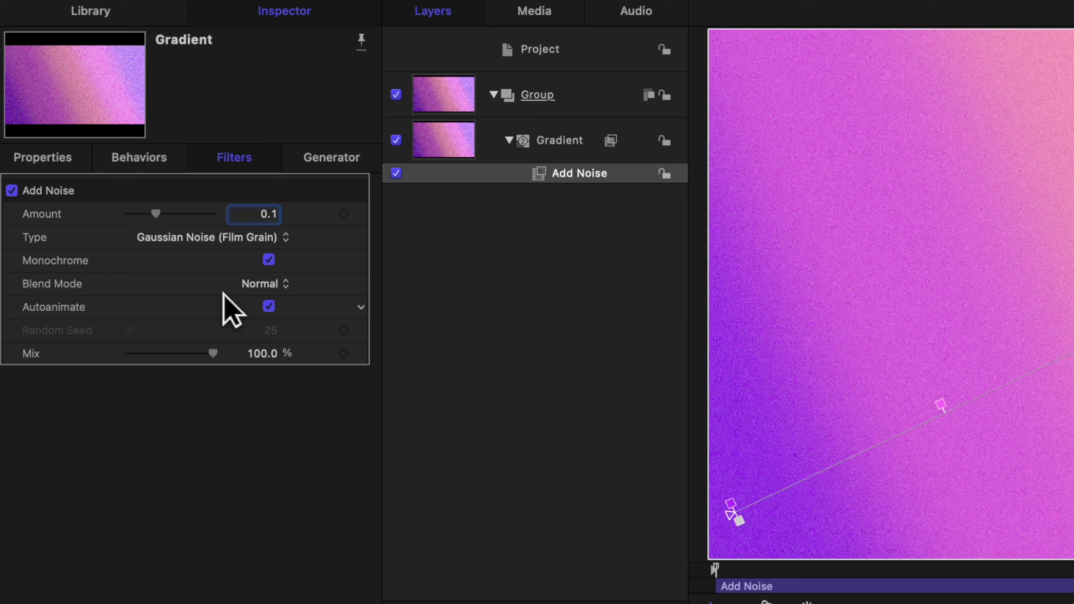
pyautogui.click(269, 306)
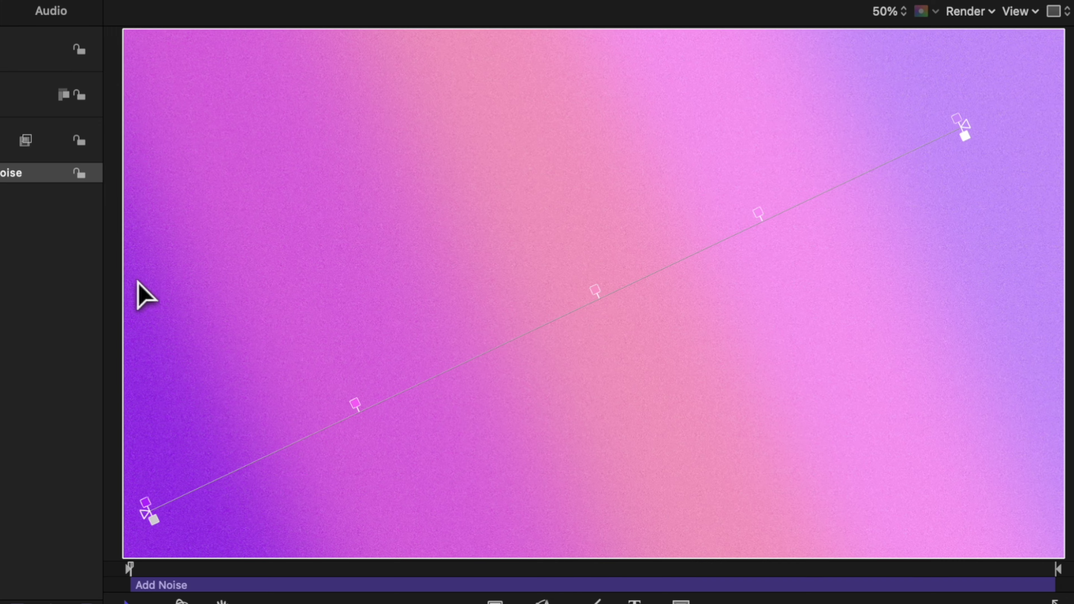
# Rename the group holding the gradient as Gradient Group and collapse it
pyautogui.press('Up')
pyautogui.press('Up')
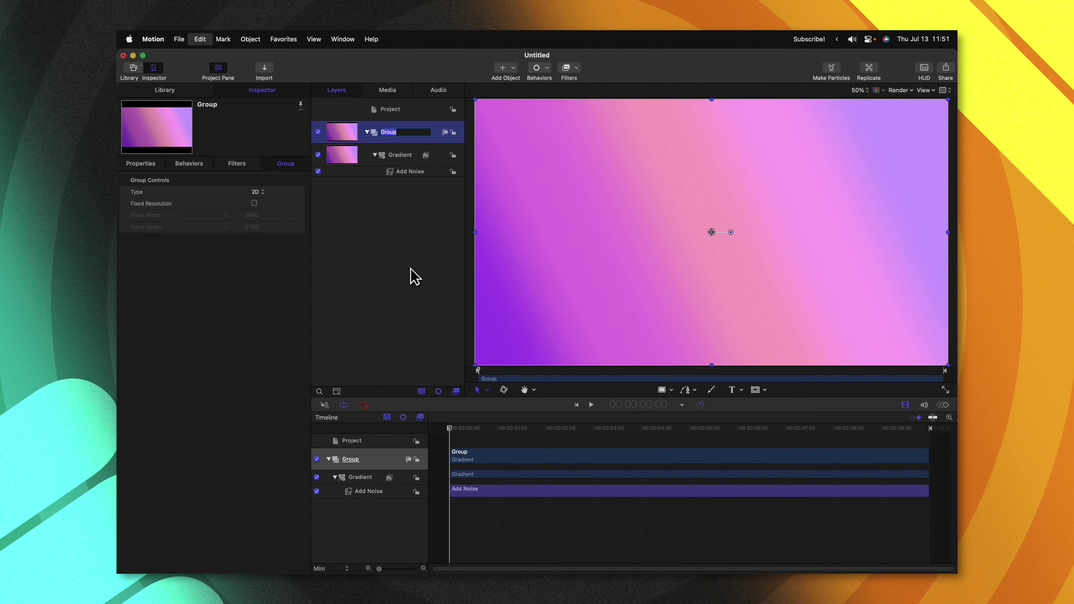
pyautogui.write('Gradient')
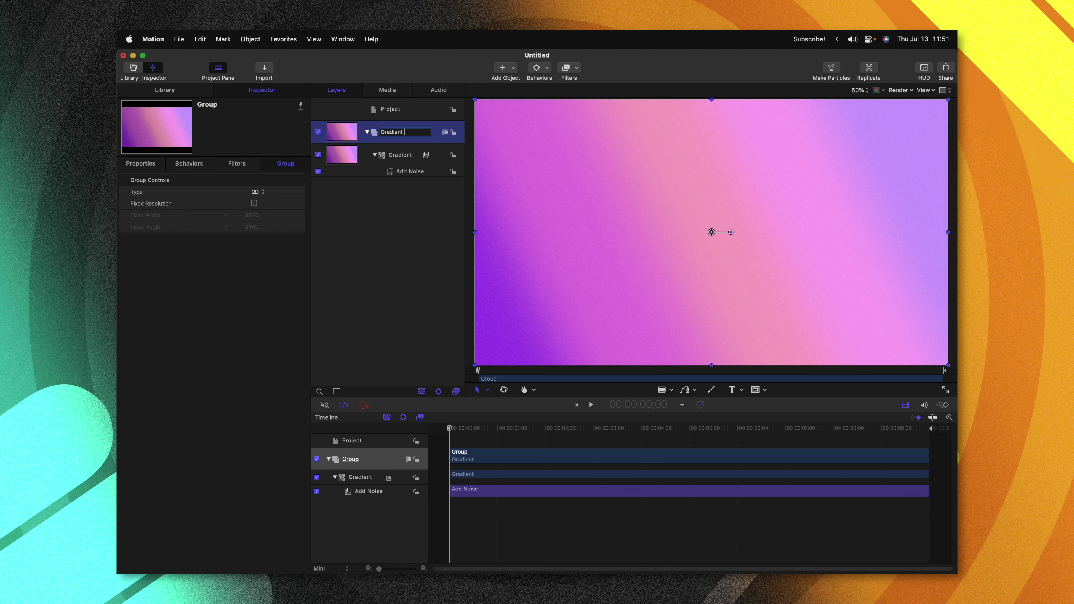
pyautogui.write(' Group')
pyautogui.press('Return')
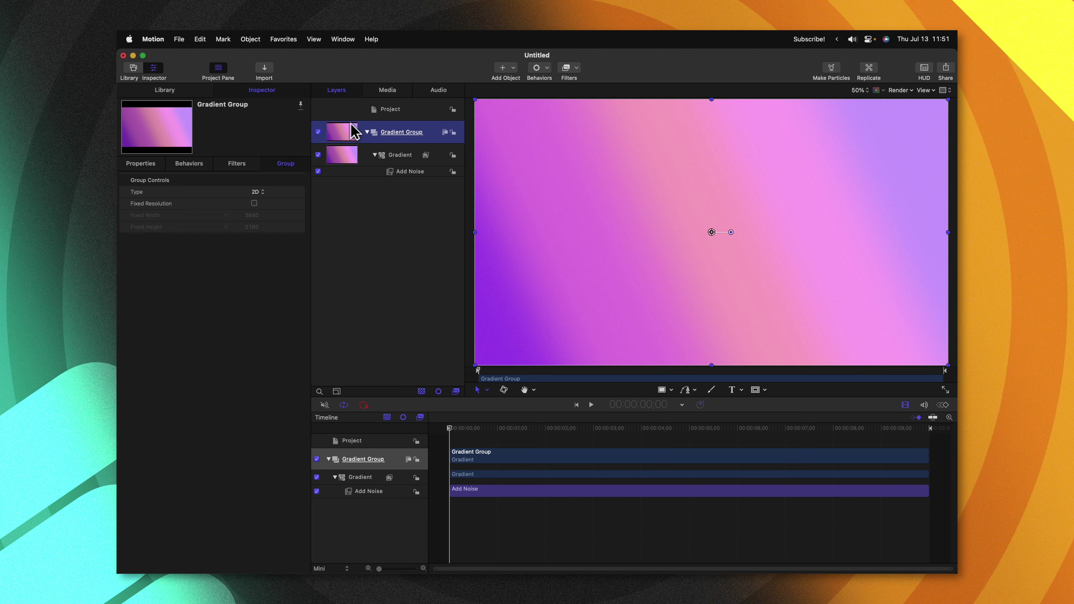
pyautogui.click(367, 131)
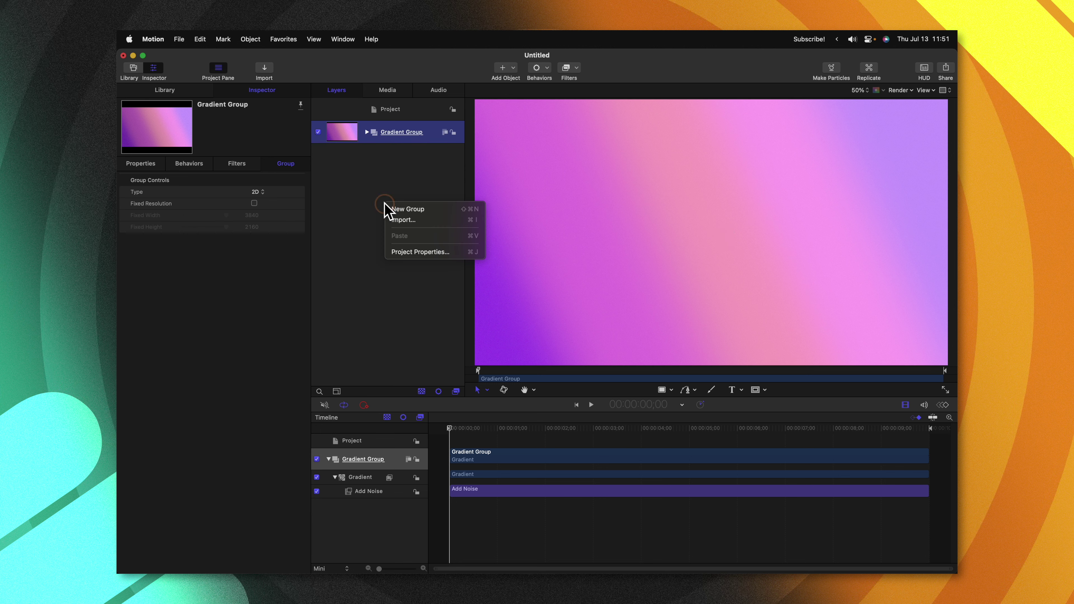
# Create a new group above Gradient Group and name it Overlays
pyautogui.rightClick(385, 205)
pyautogui.click(396, 208)
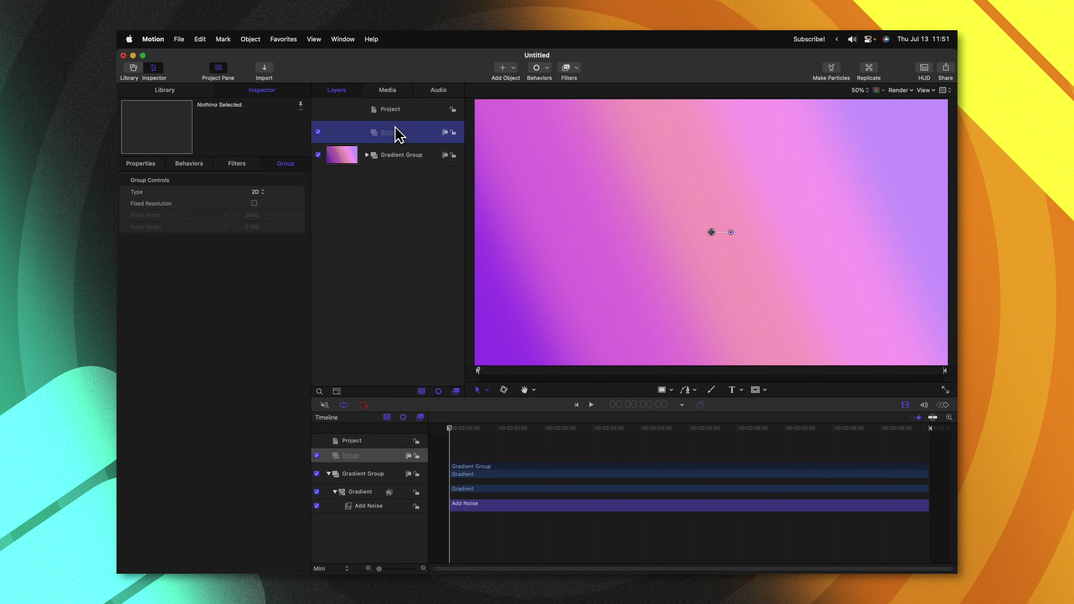
pyautogui.doubleClick(395, 127)
pyautogui.write('Overla')
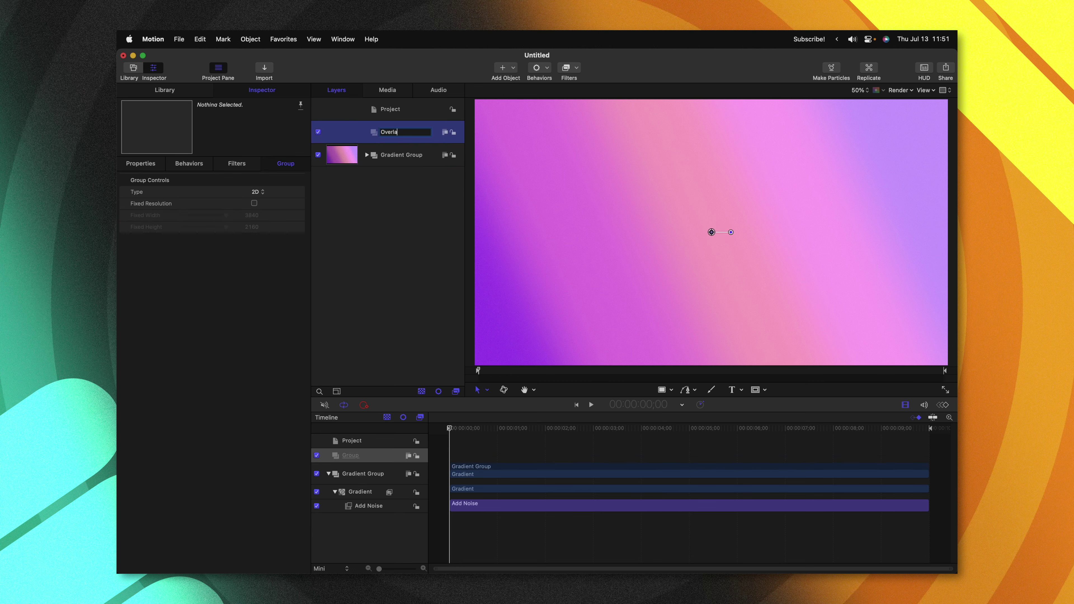
pyautogui.write('ys')
pyautogui.press('Return')
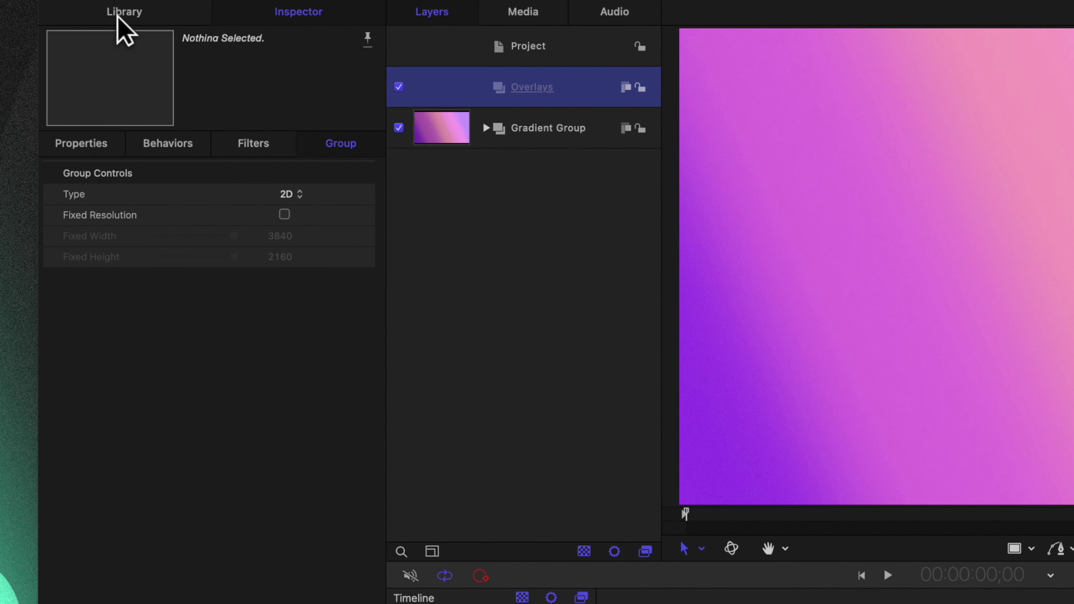
# Add the Concentric Shapes generator to the Overlays group
pyautogui.click(118, 16)
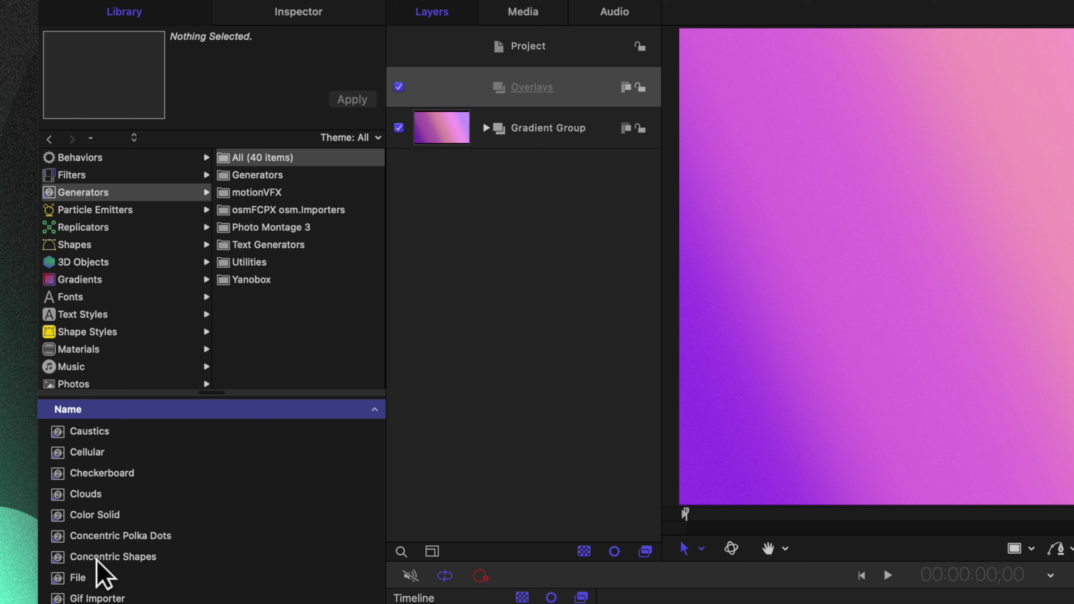
pyautogui.moveTo(97, 558); pyautogui.dragTo(544, 95)
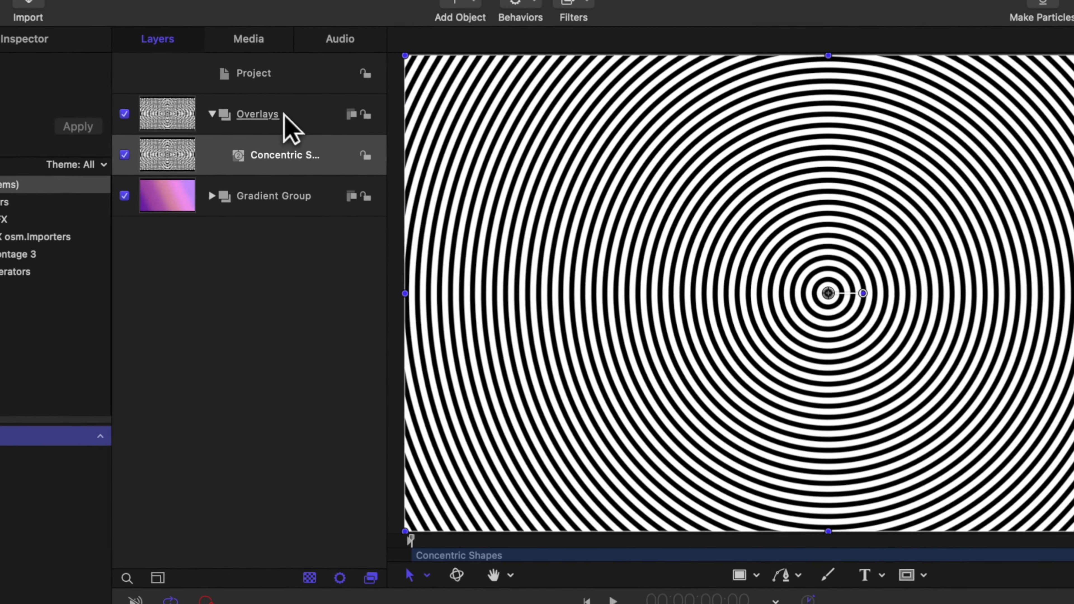
# Set the blend mode of the Overlays group to Overlay
pyautogui.click(59, 136)
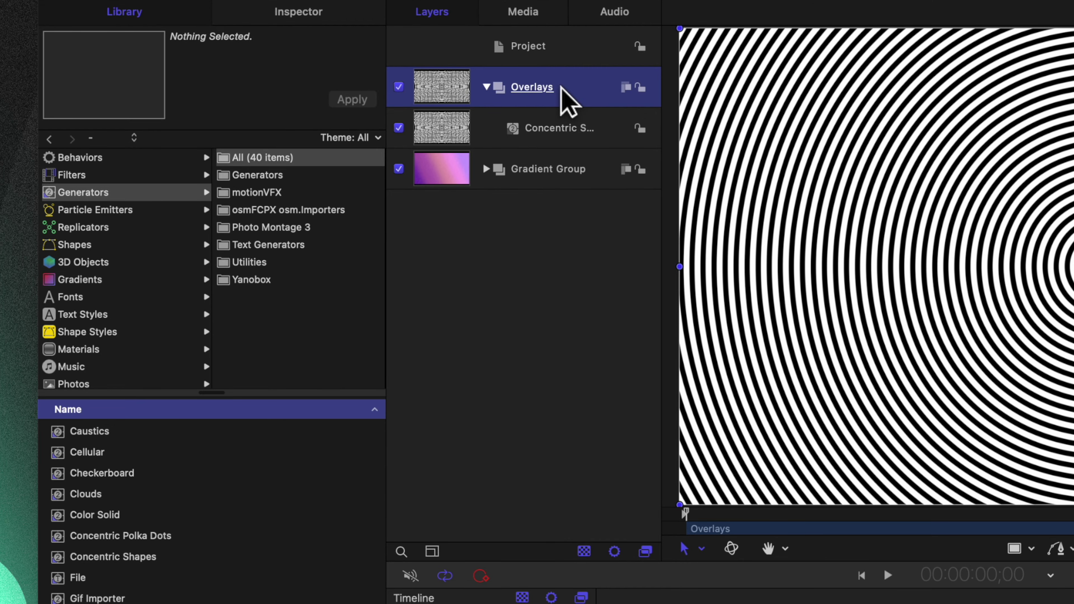
pyautogui.click(287, 14)
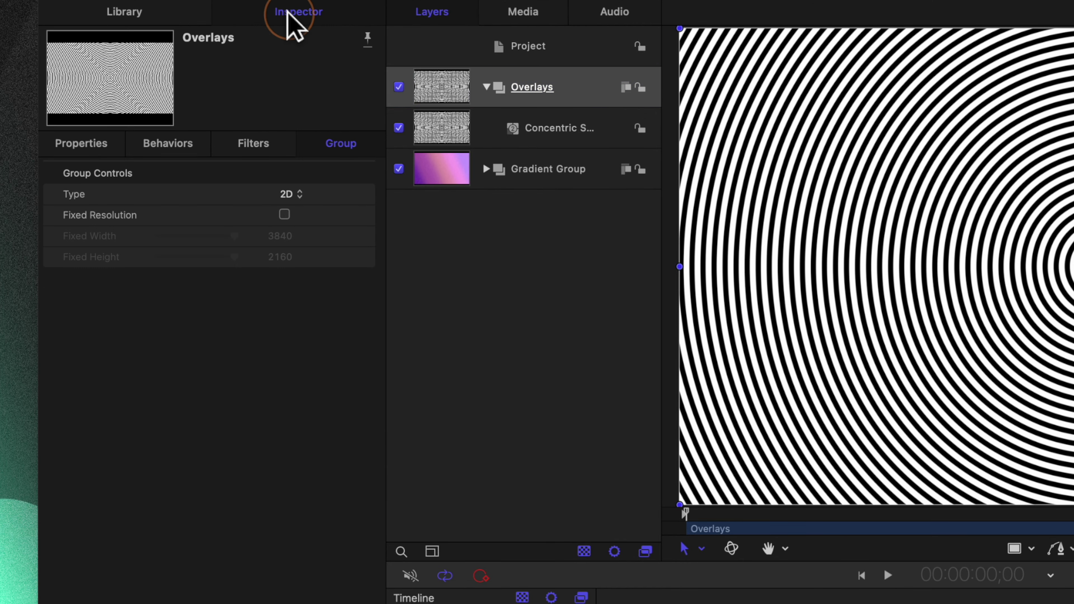
pyautogui.click(79, 146)
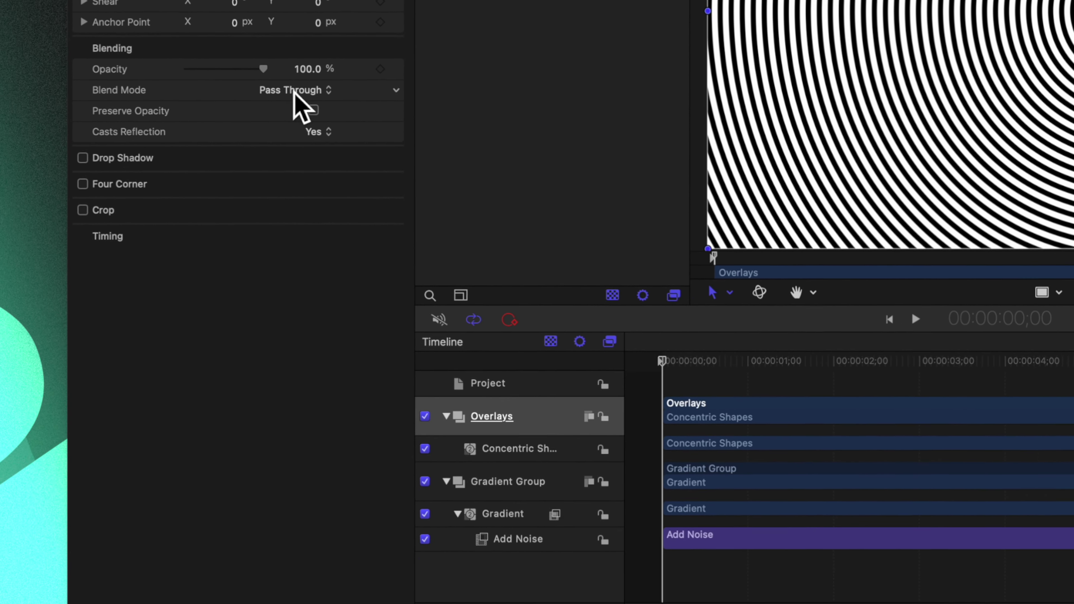
pyautogui.click(266, 346)
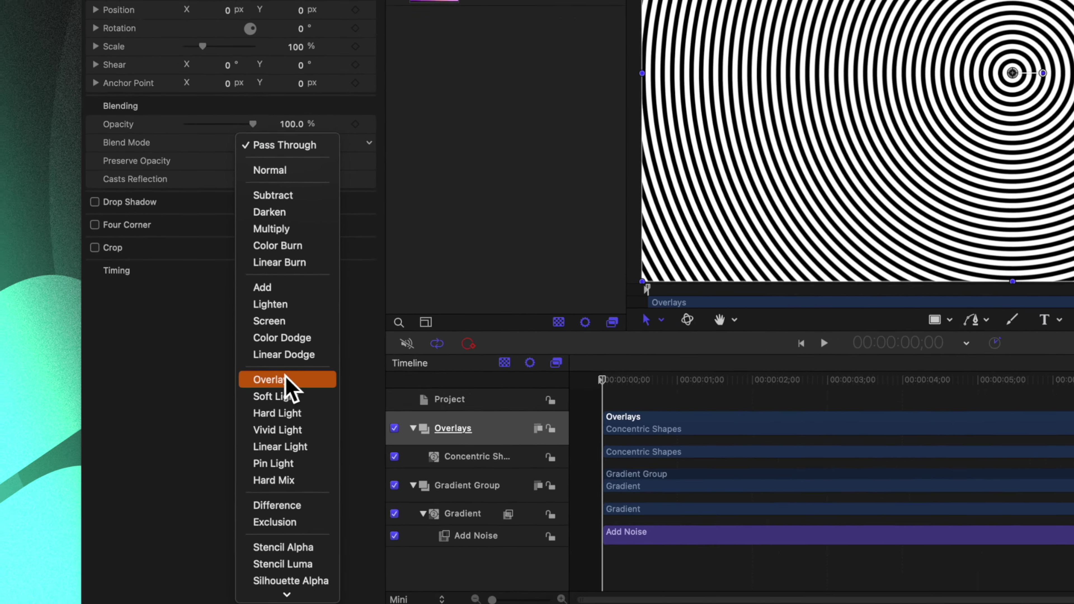
pyautogui.click(523, 175)
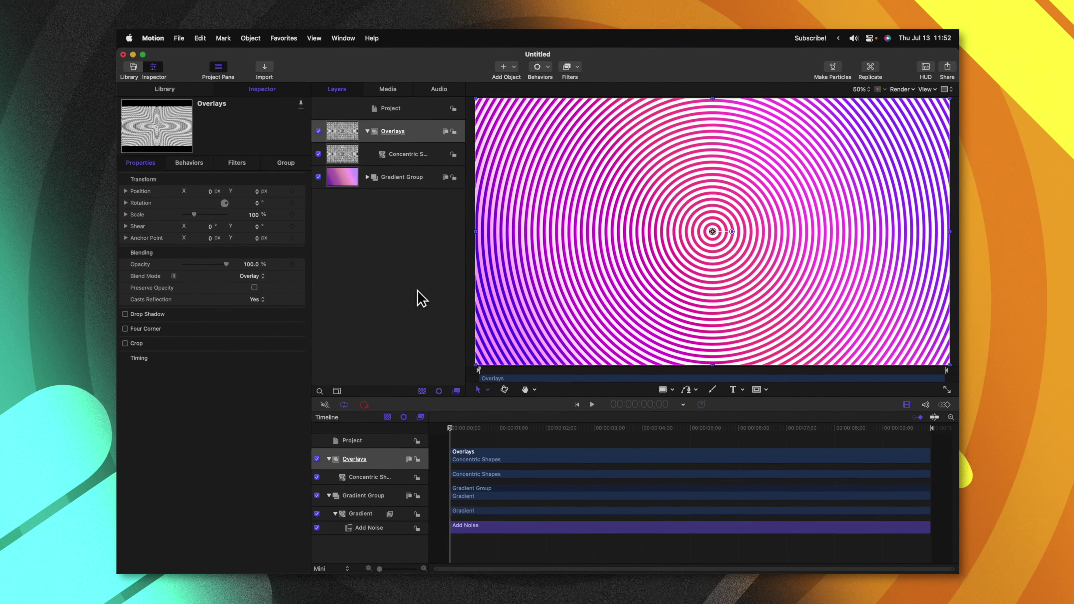
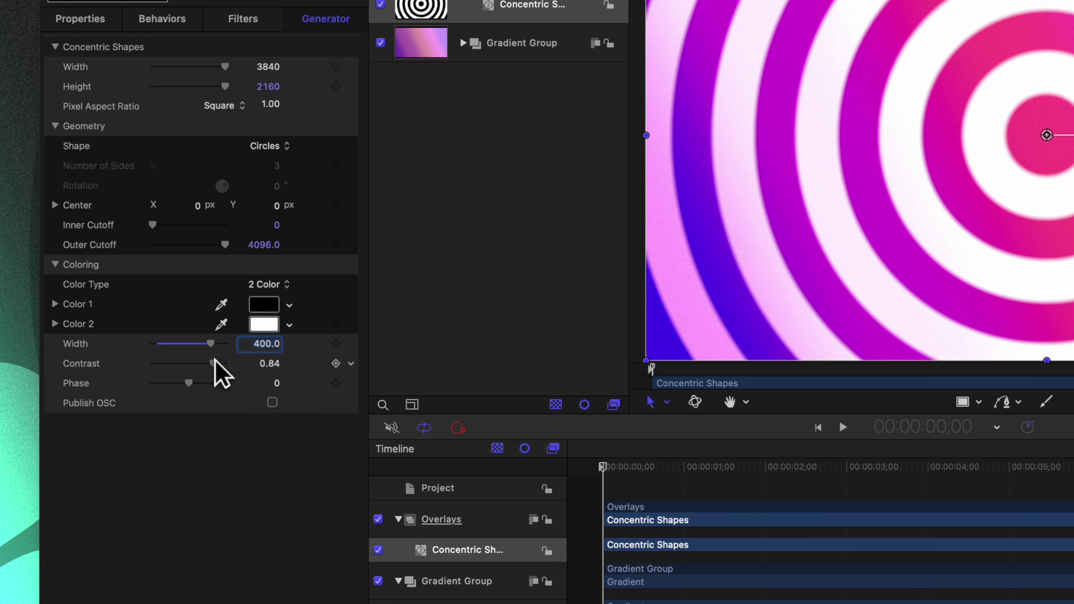
# Set the Concentric Shapes contrast to 1.0, and try shifting its phase before undoing that shift
pyautogui.moveTo(213, 363); pyautogui.dragTo(303, 365)
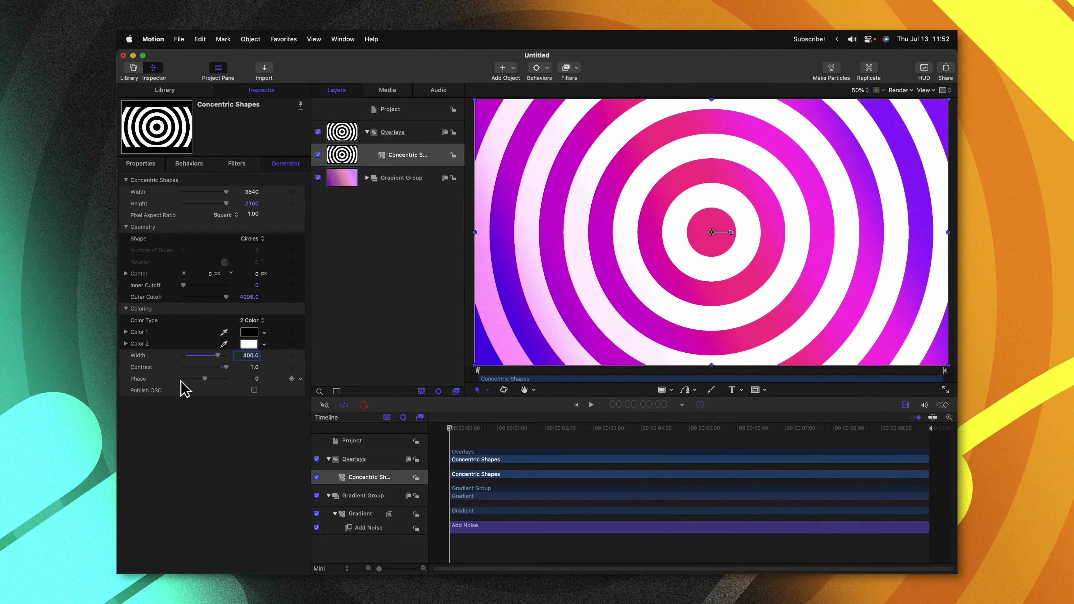
pyautogui.moveTo(206, 380); pyautogui.dragTo(228, 394)
pyautogui.hotkey('ctrl', 'z')
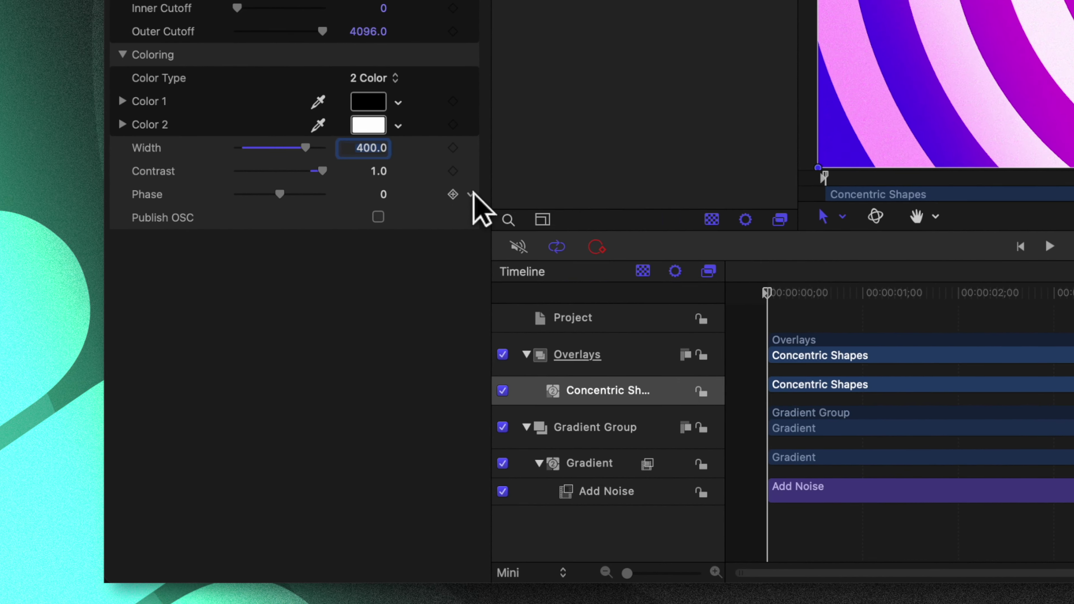
# Add a Rate parameter behavior to the Concentric Shapes phase, with a rate of 40
pyautogui.click(328, 348)
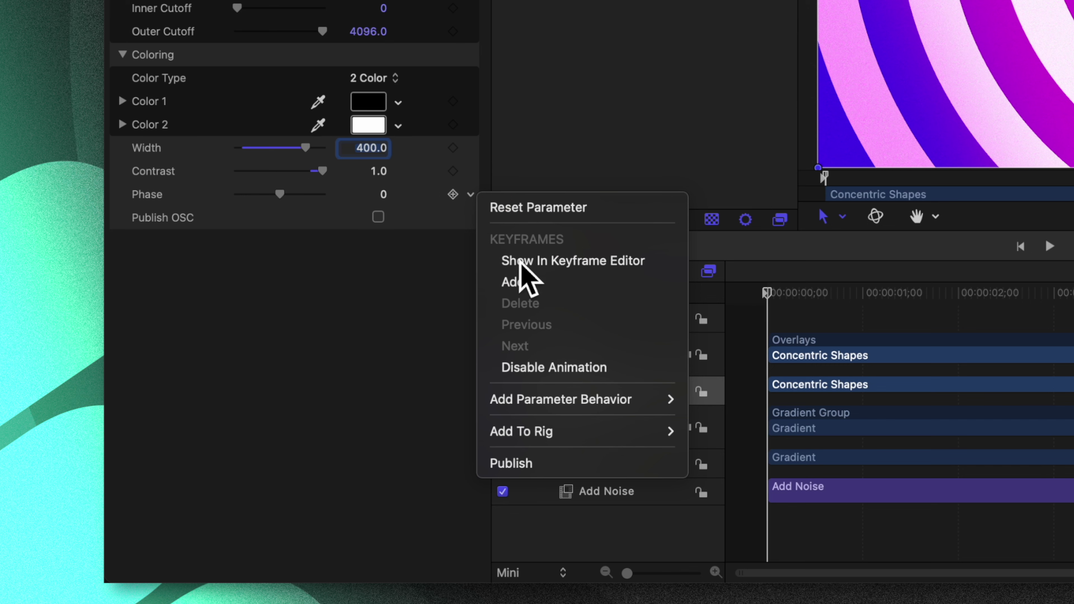
pyautogui.moveTo(649, 404)
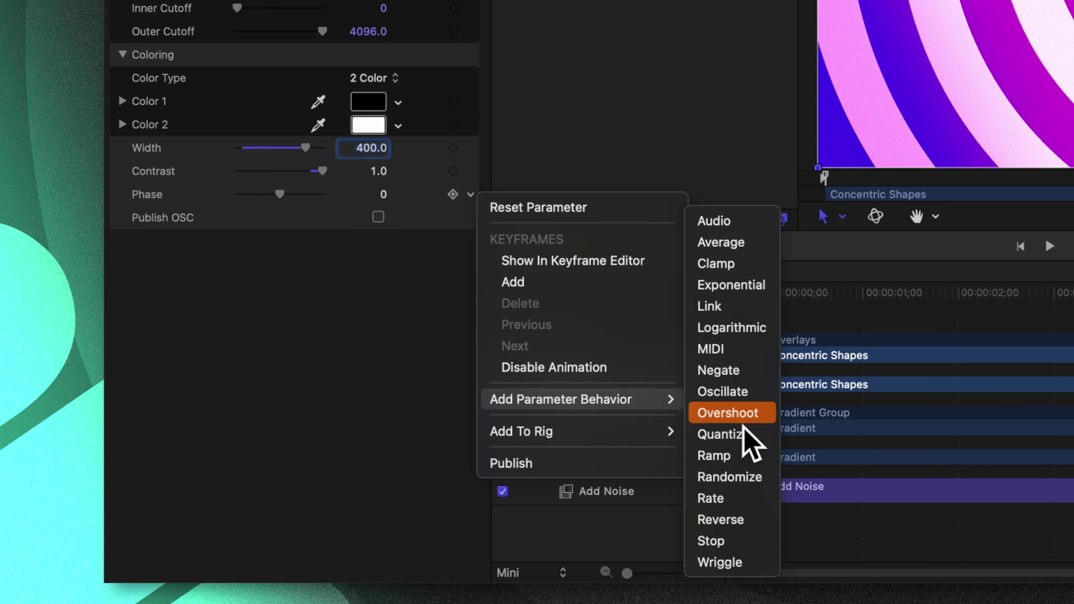
pyautogui.click(748, 505)
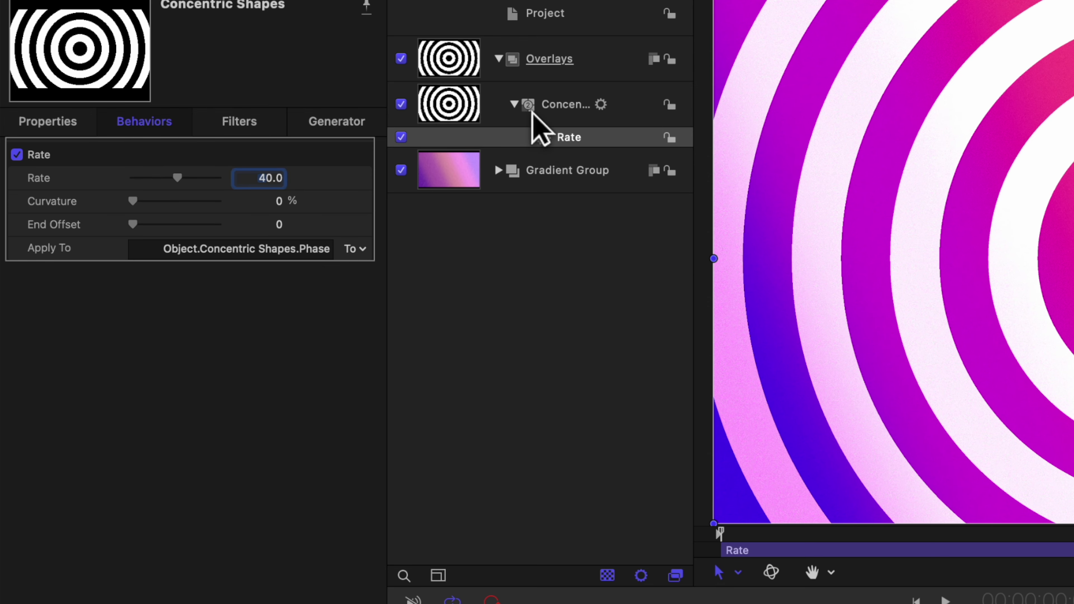
# Compare the Concentric Shapes width with the Rate behavior's settings and preview the ring animation
pyautogui.click(545, 106)
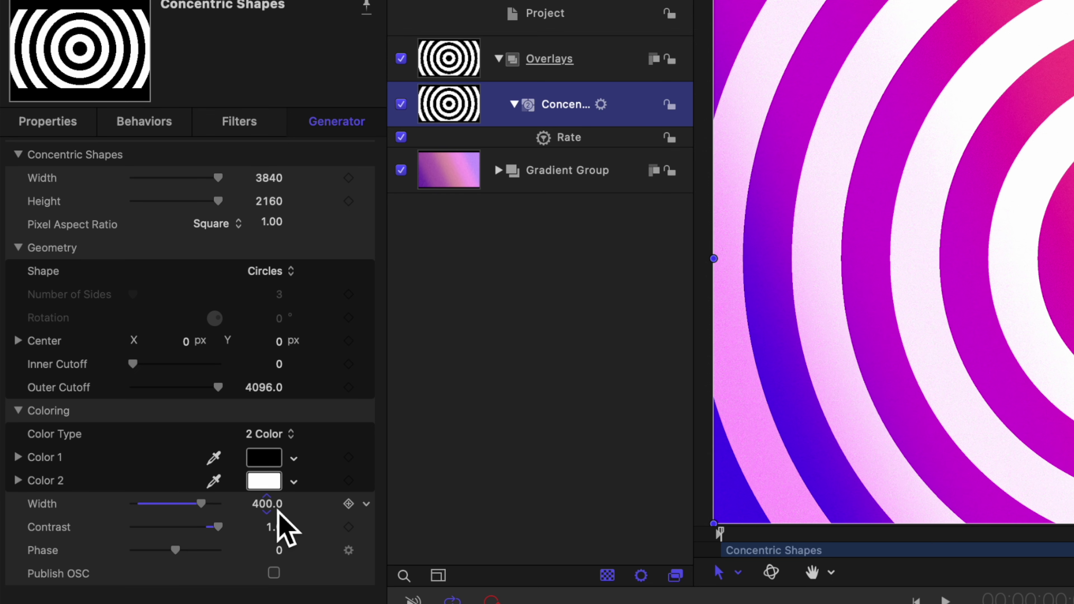
pyautogui.click(602, 137)
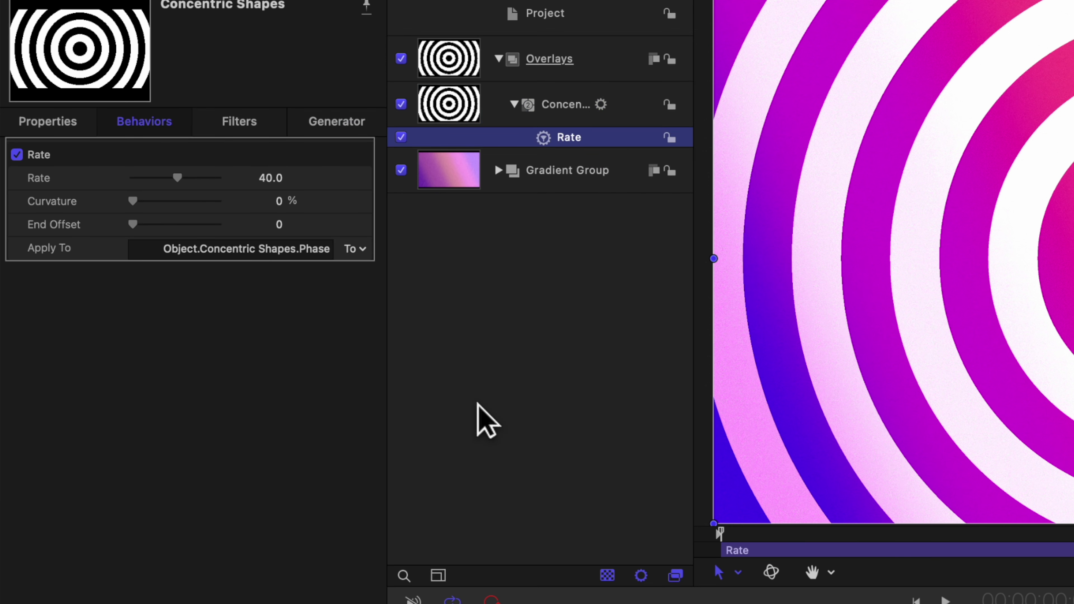
pyautogui.click(571, 102)
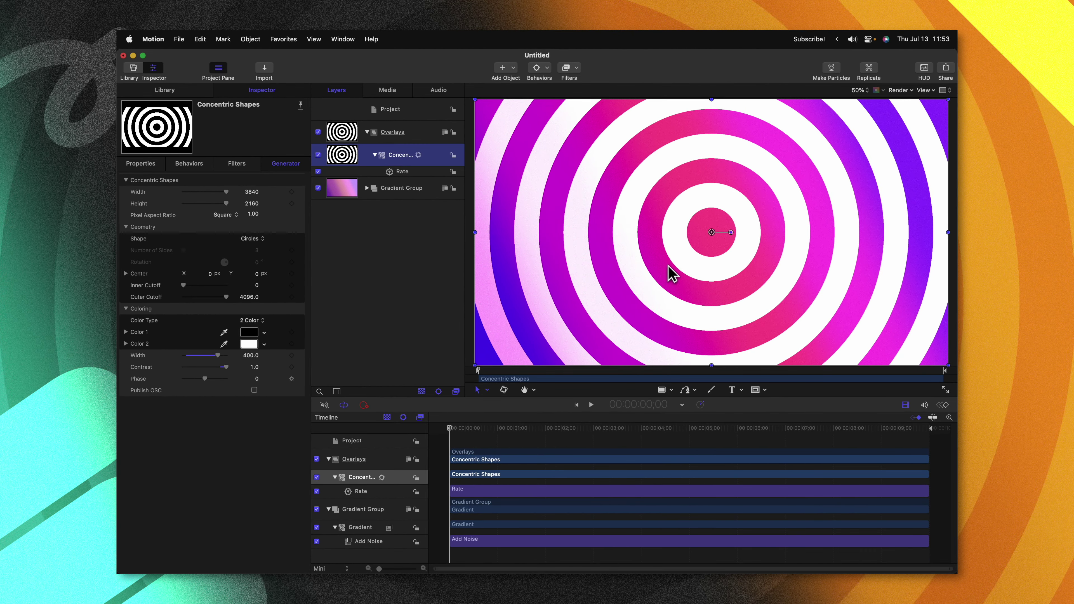
pyautogui.click(404, 172)
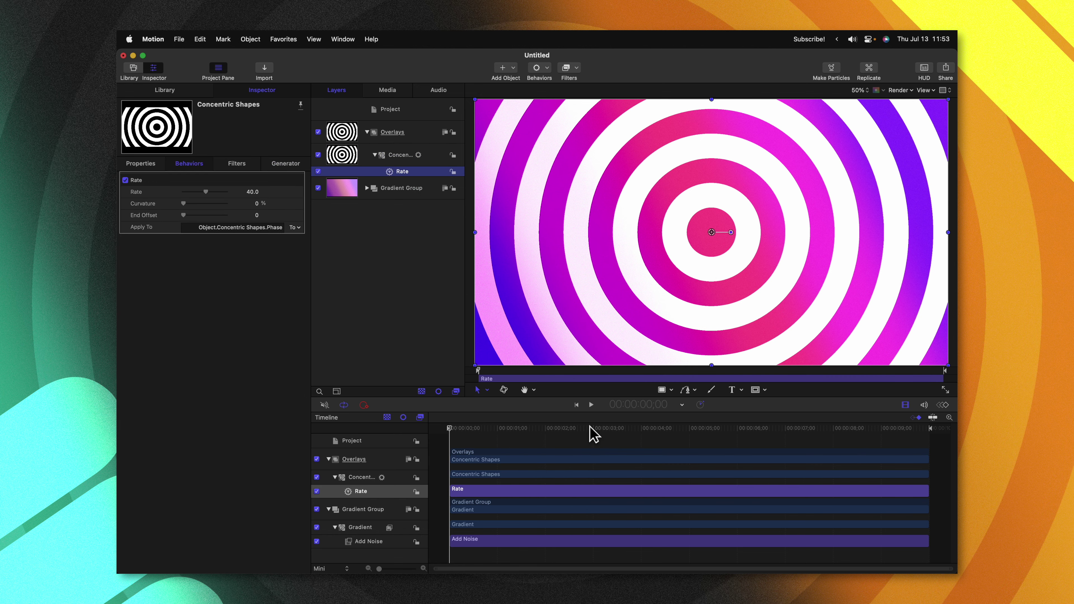
pyautogui.moveTo(592, 432); pyautogui.dragTo(831, 435)
pyautogui.press('space')
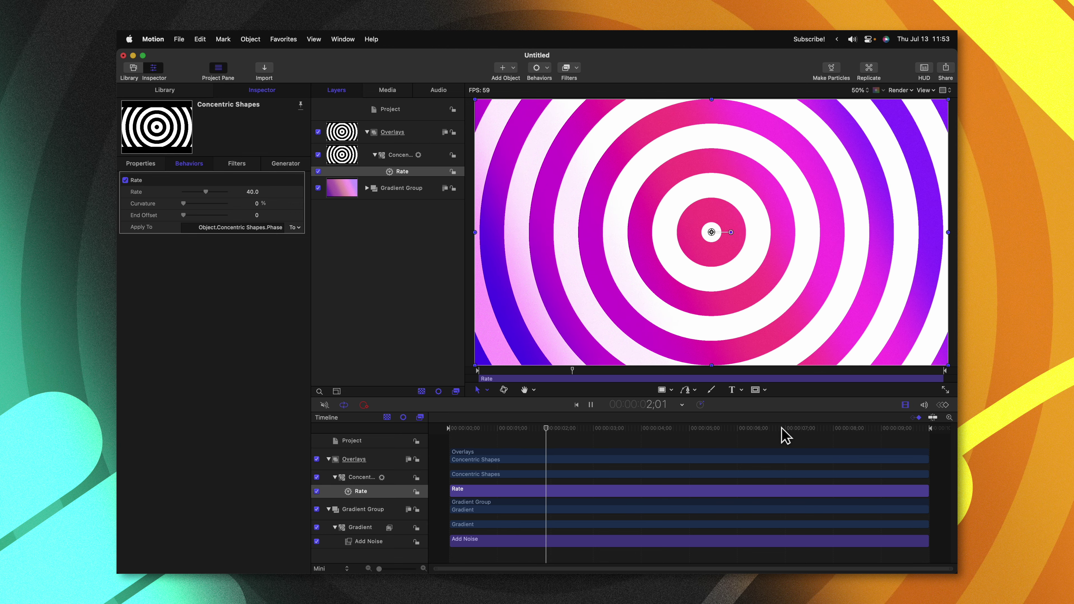
pyautogui.press('space')
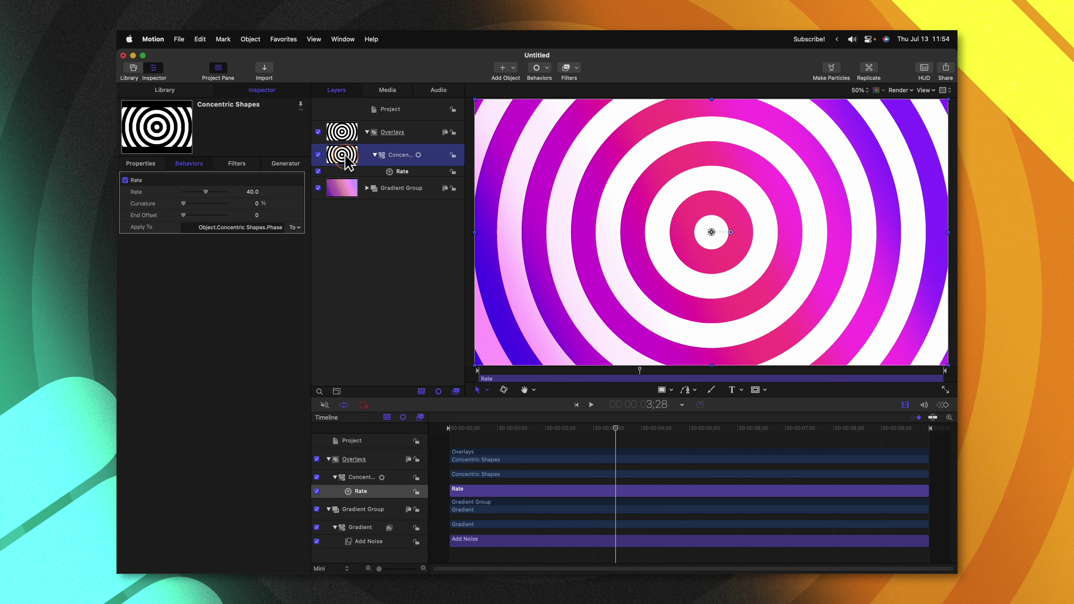
# Lower the opacity of the Concentric Shapes layer so the rings blend faintly into the gradient
pyautogui.click(347, 161)
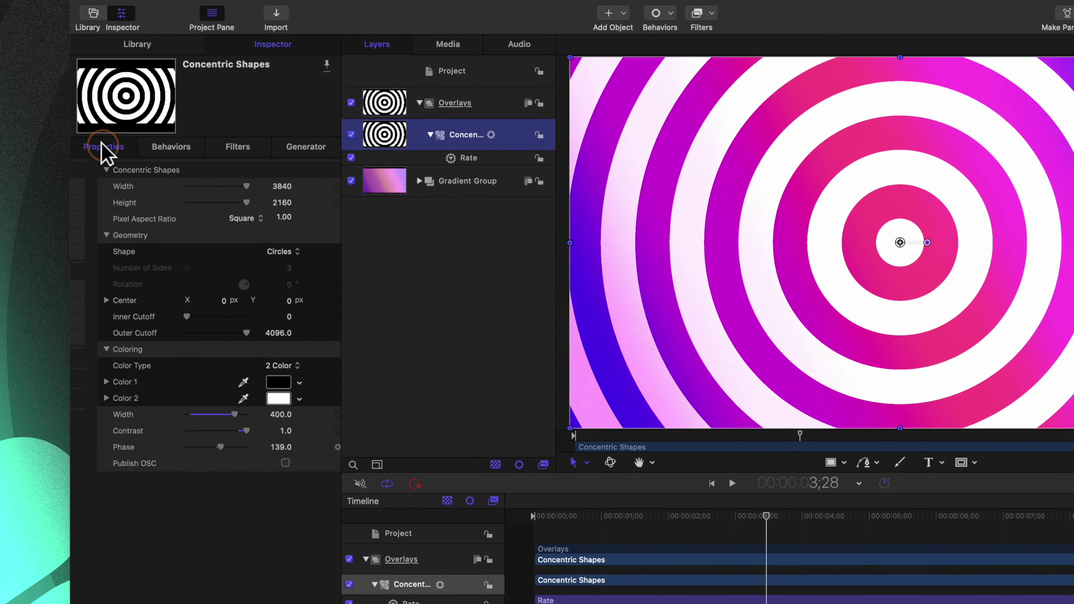
pyautogui.click(141, 163)
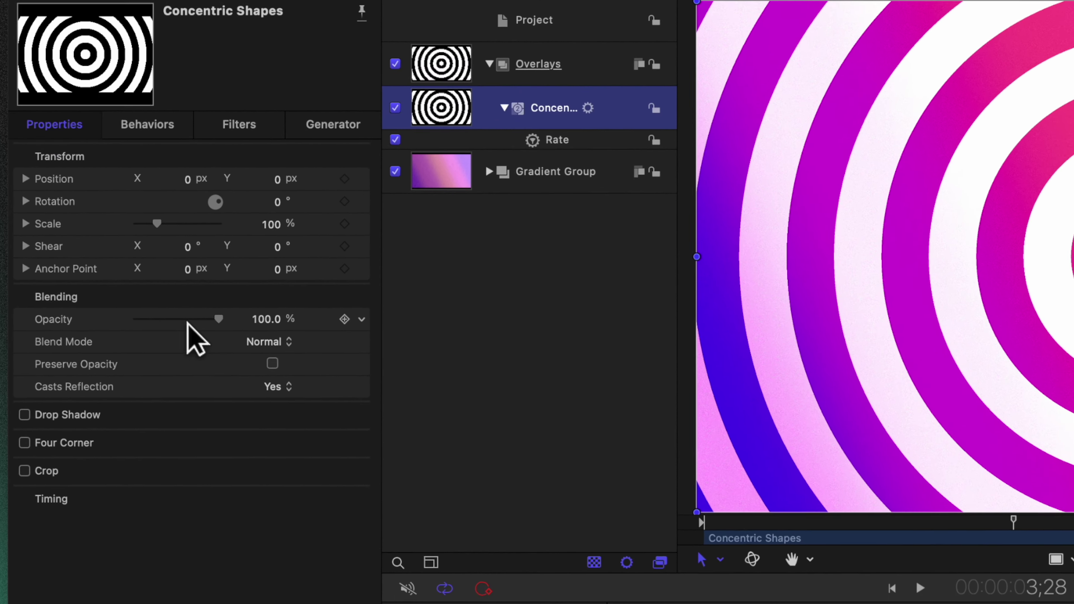
pyautogui.moveTo(188, 321); pyautogui.dragTo(141, 325)
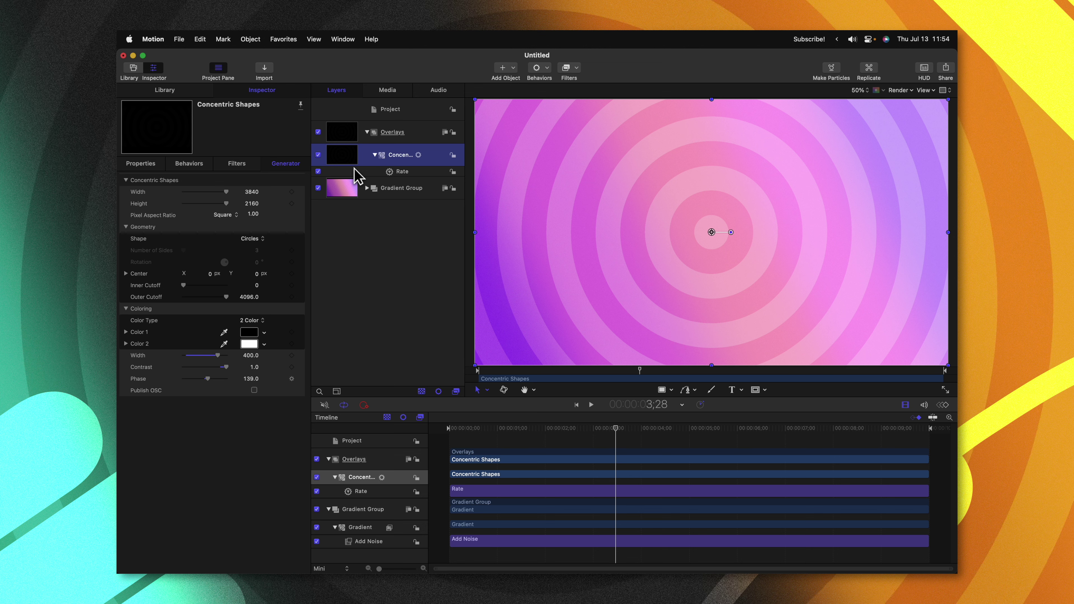
# Draw a wide horizontal rectangle about 1730 px wide in the Overlays group, over the upper middle of the canvas
pyautogui.click(411, 137)
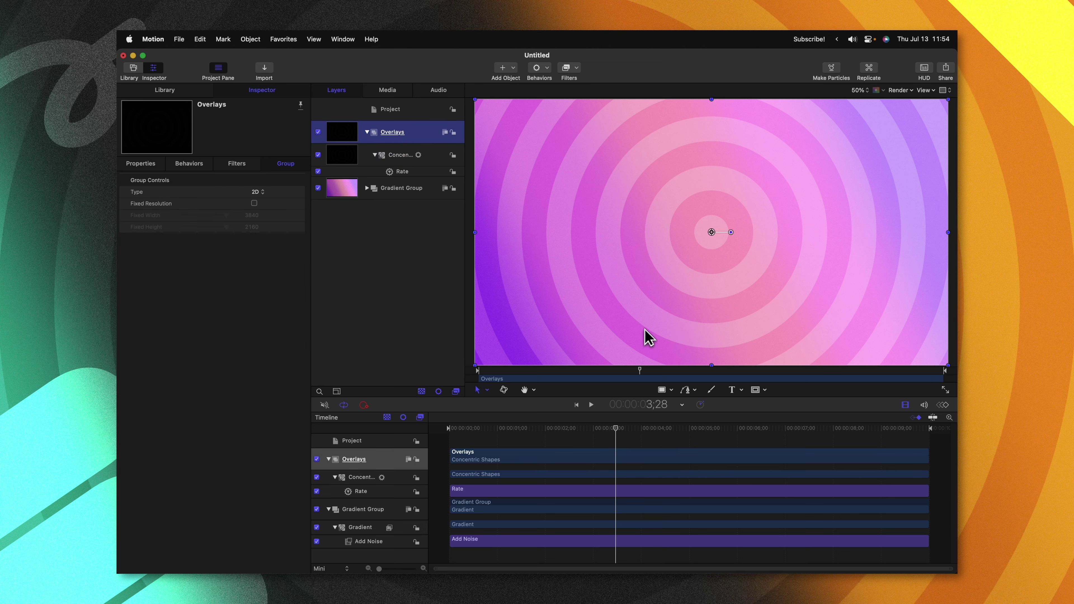
pyautogui.click(660, 392)
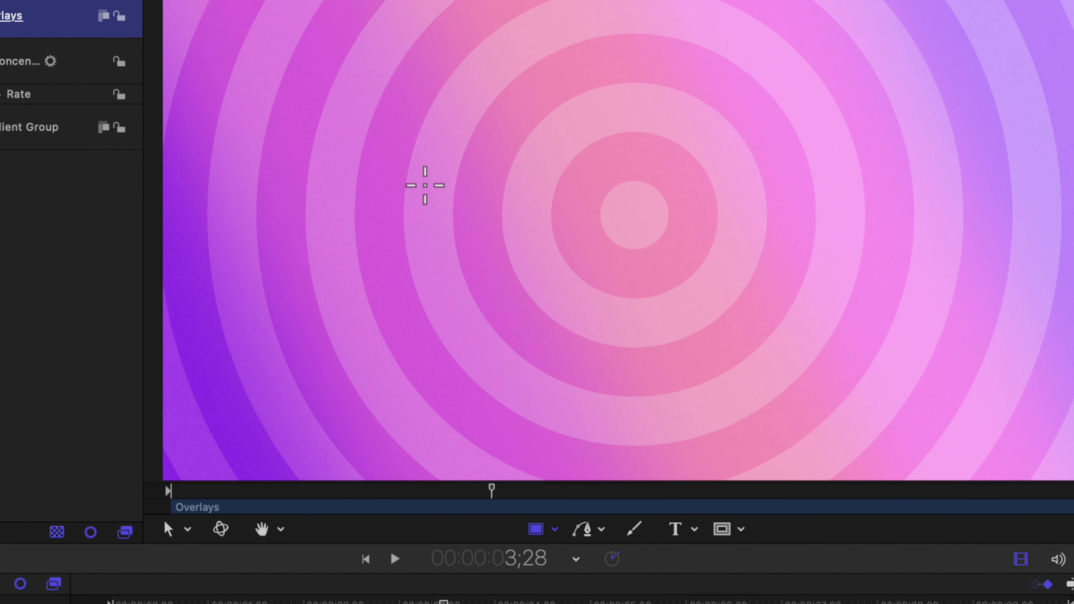
pyautogui.moveTo(358, 150); pyautogui.dragTo(769, 221)
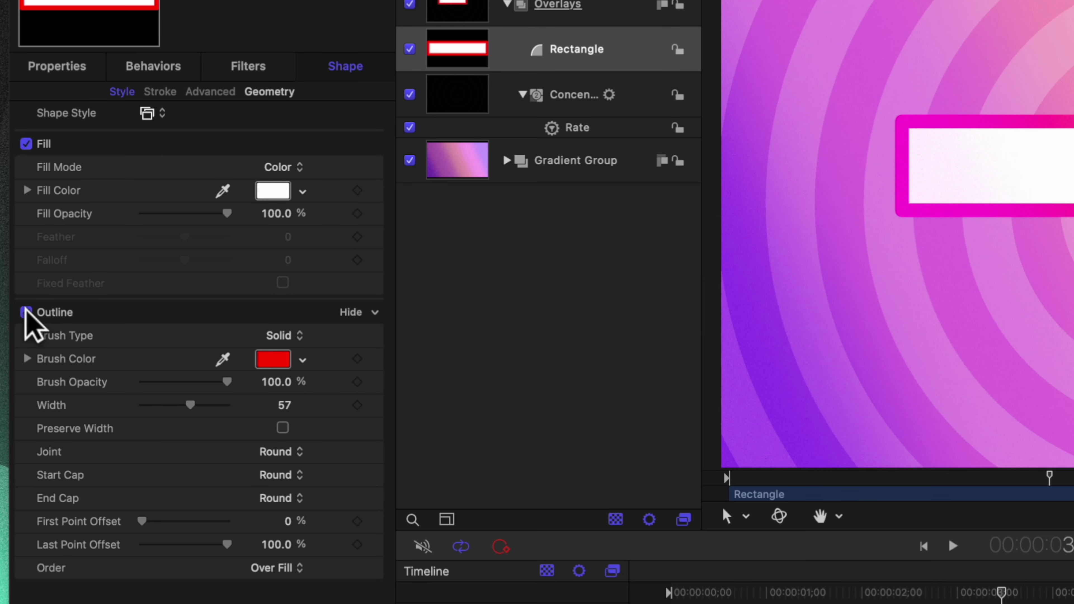
# Turn off the rectangle's outline and set its roundness to 113 for a pill shape
pyautogui.click(26, 313)
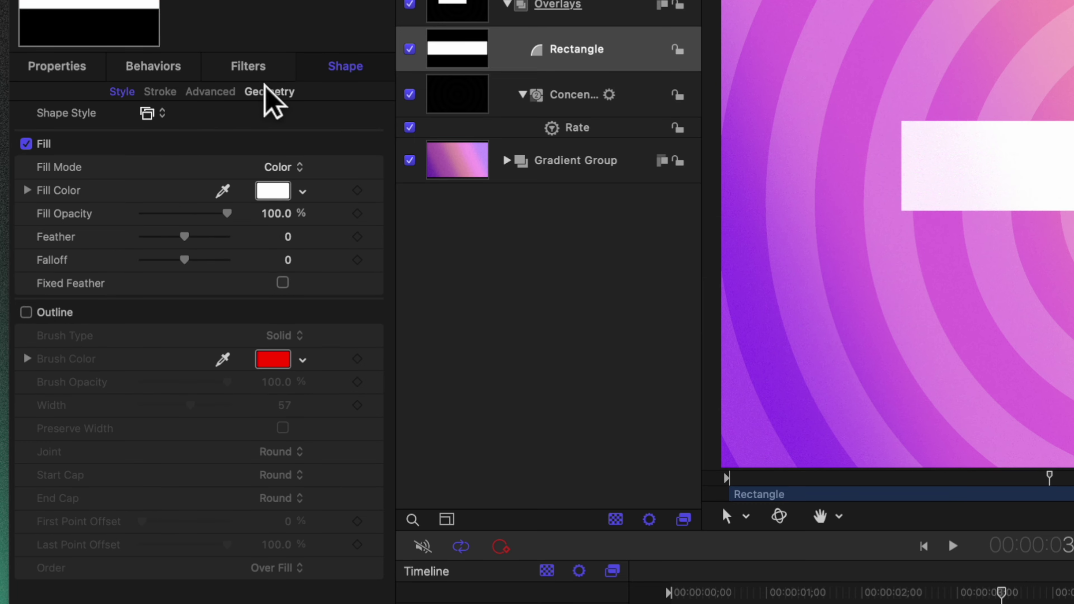
pyautogui.click(271, 92)
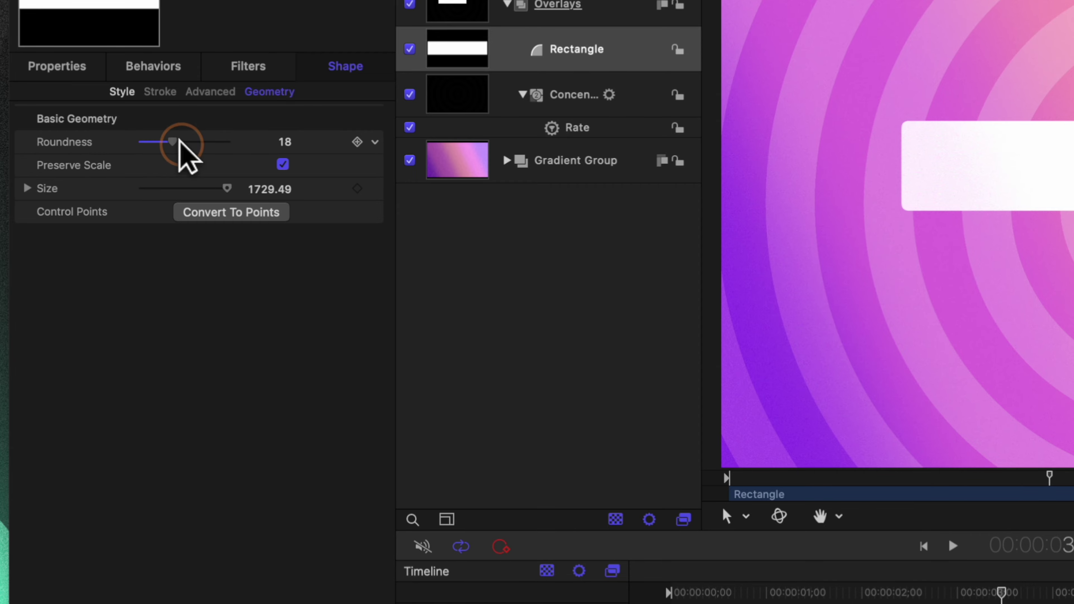
pyautogui.moveTo(295, 149); pyautogui.dragTo(285, 144)
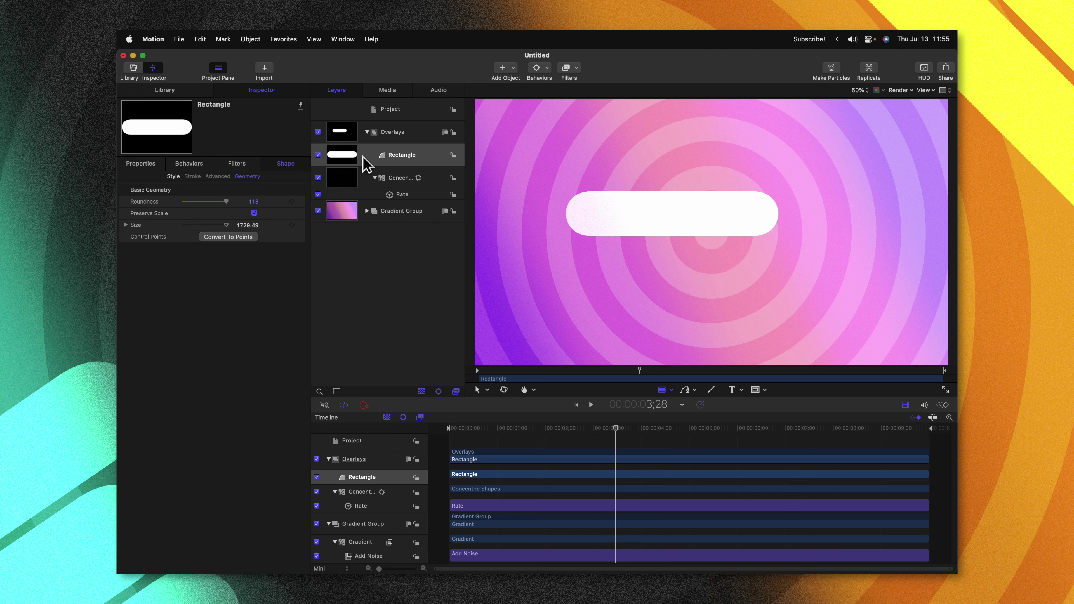
# Reset the rectangle's position so it sits at the centre of the canvas
pyautogui.click(141, 164)
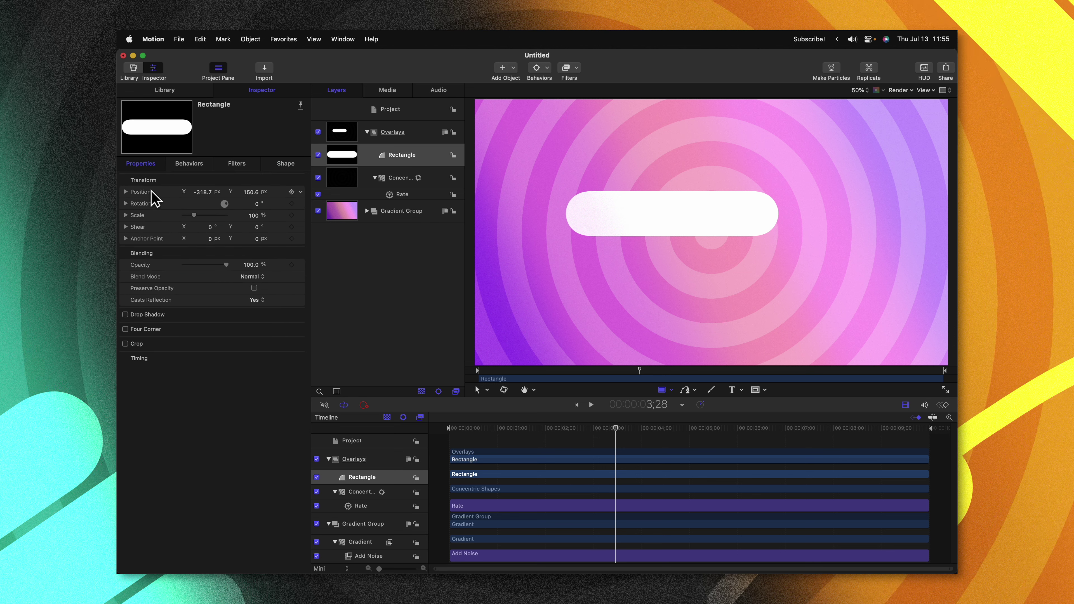
pyautogui.click(301, 192)
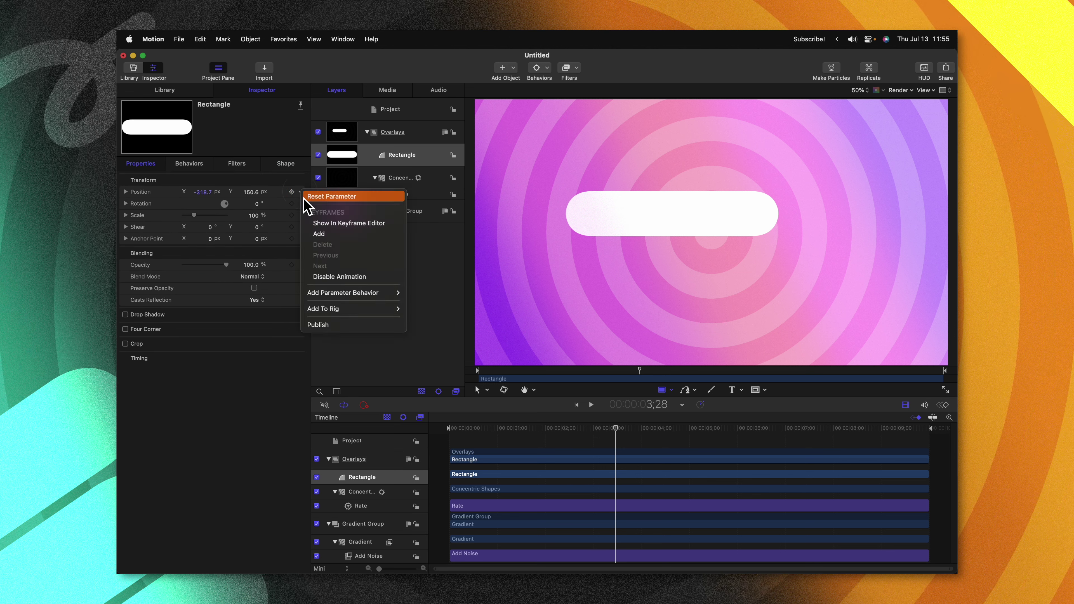
pyautogui.click(313, 197)
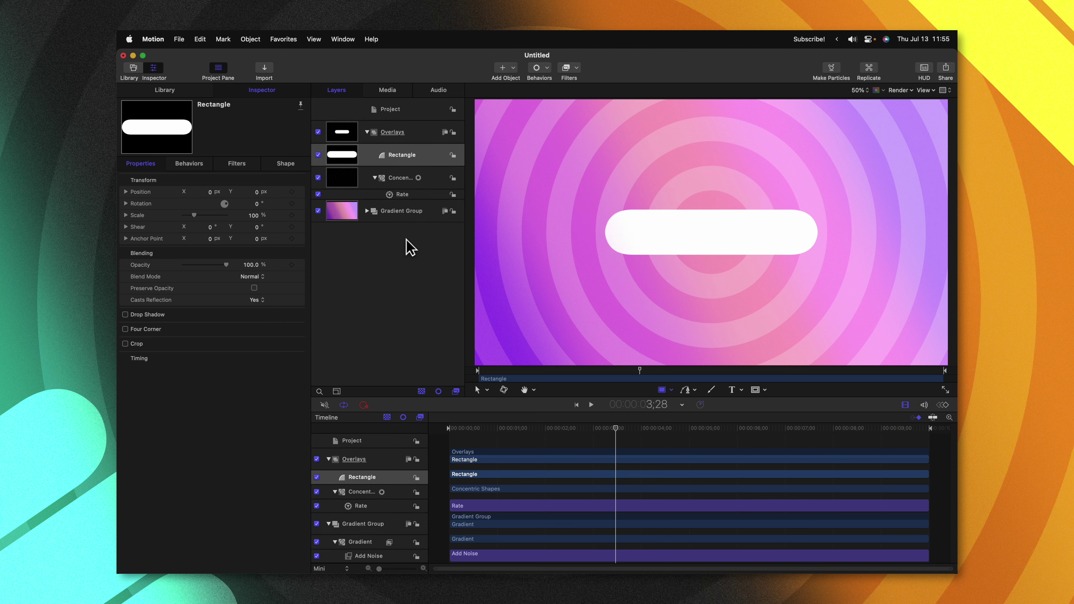
# Add an Oscillate parameter behavior to the rectangle's X position only
pyautogui.click(126, 192)
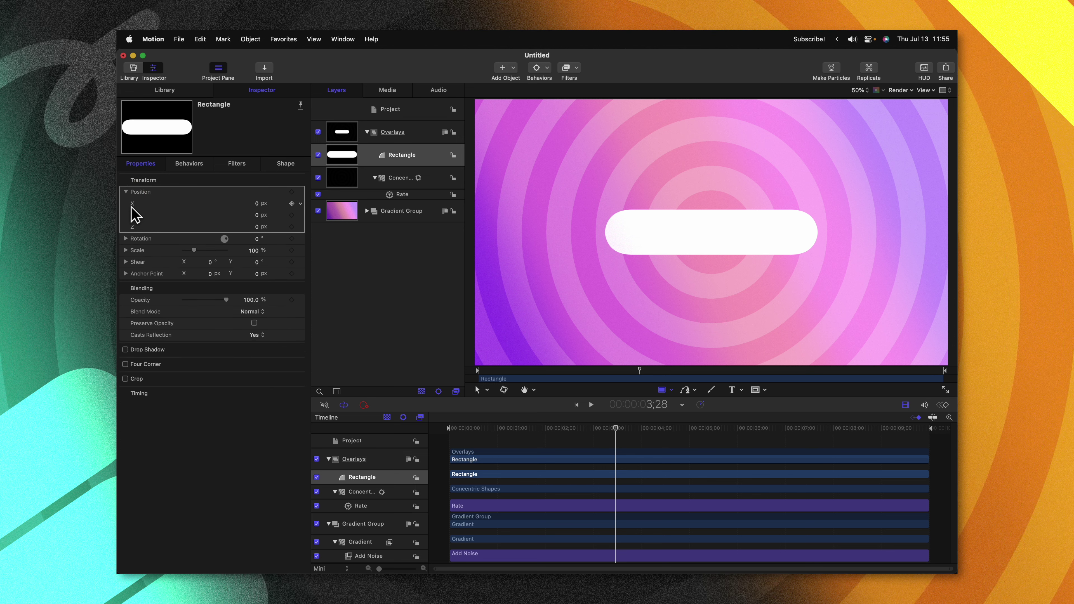
pyautogui.rightClick(139, 203)
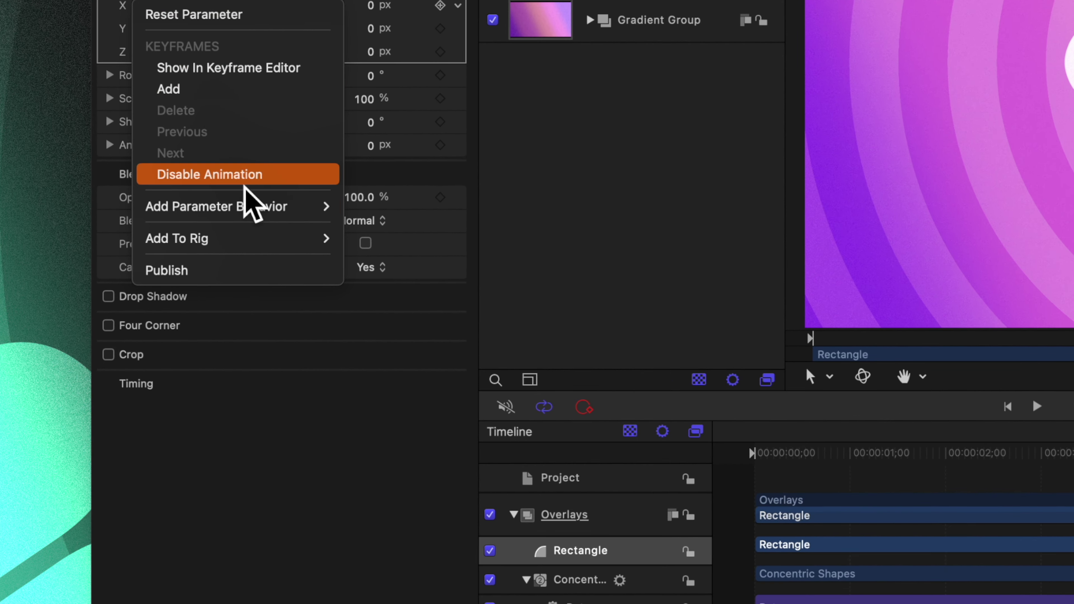
pyautogui.moveTo(217, 259)
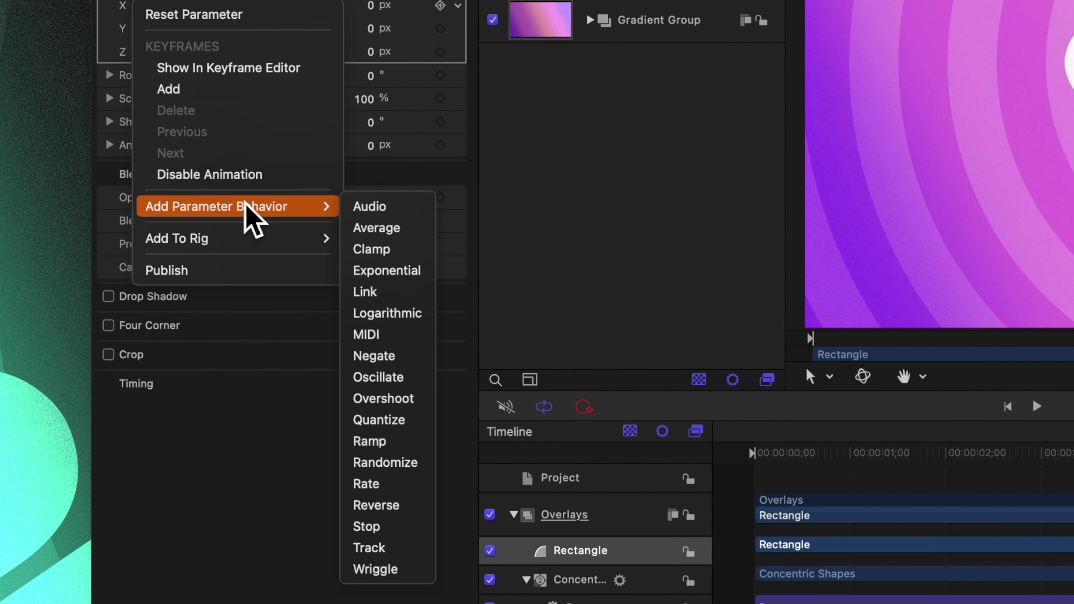
pyautogui.click(402, 387)
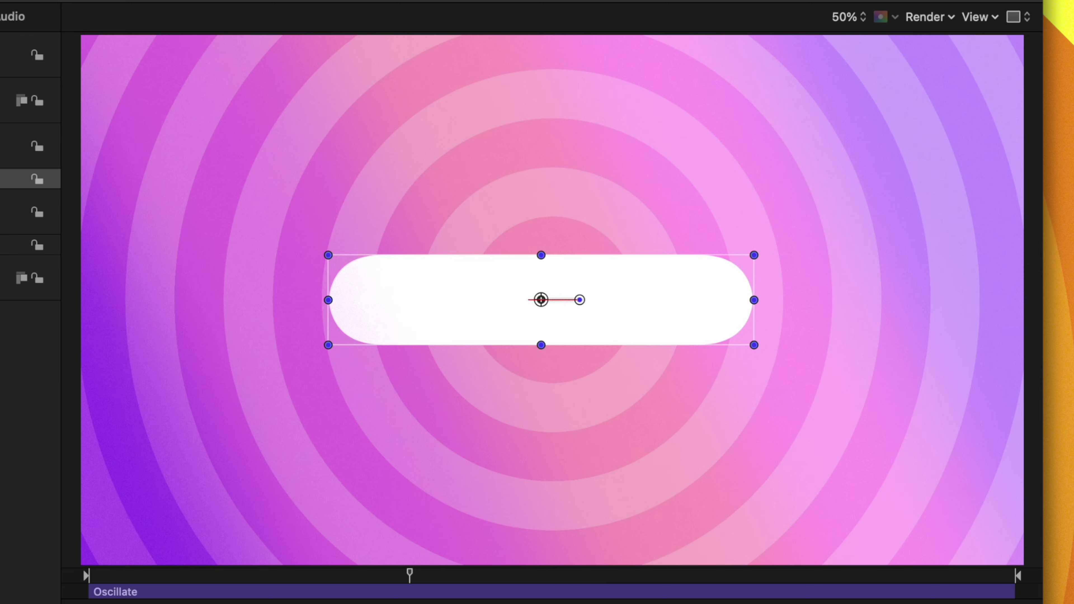
# Set the speed of the pill's Oscillate behavior to 6 and preview the motion
pyautogui.press('space')
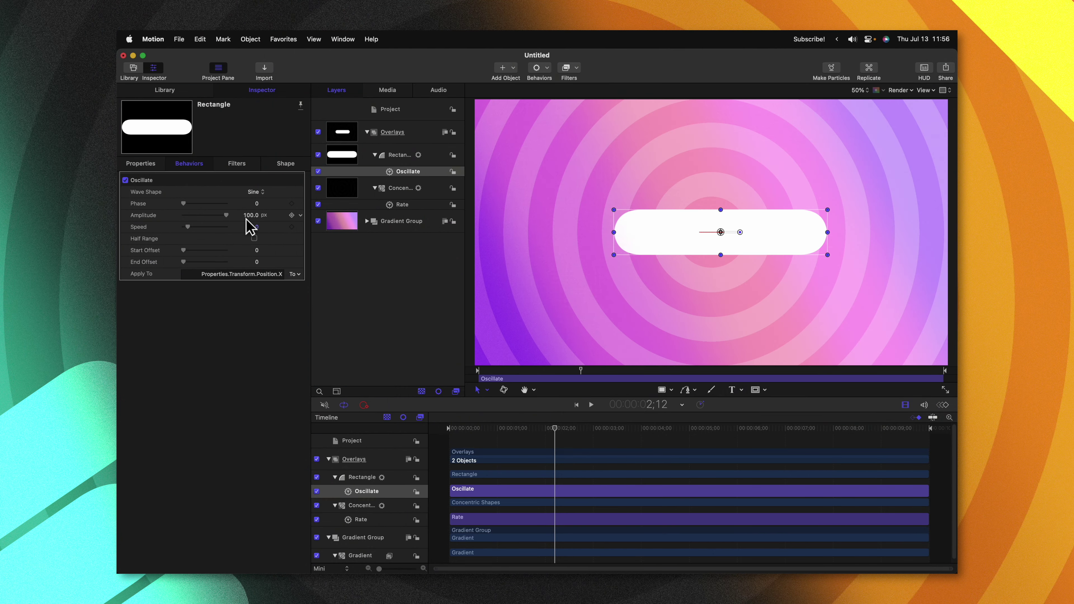
pyautogui.click(251, 227)
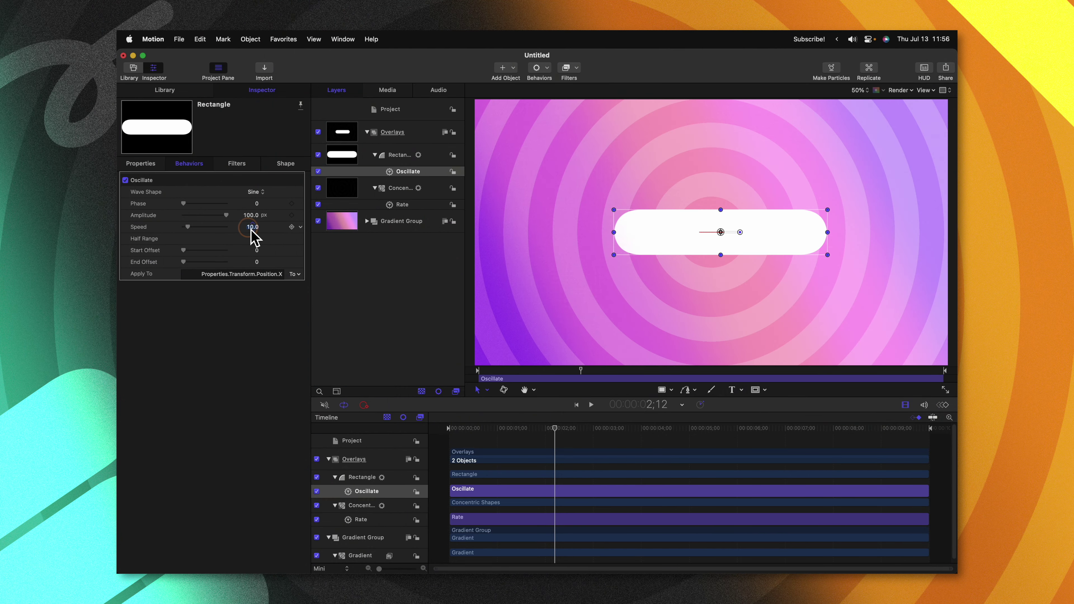
pyautogui.write('6')
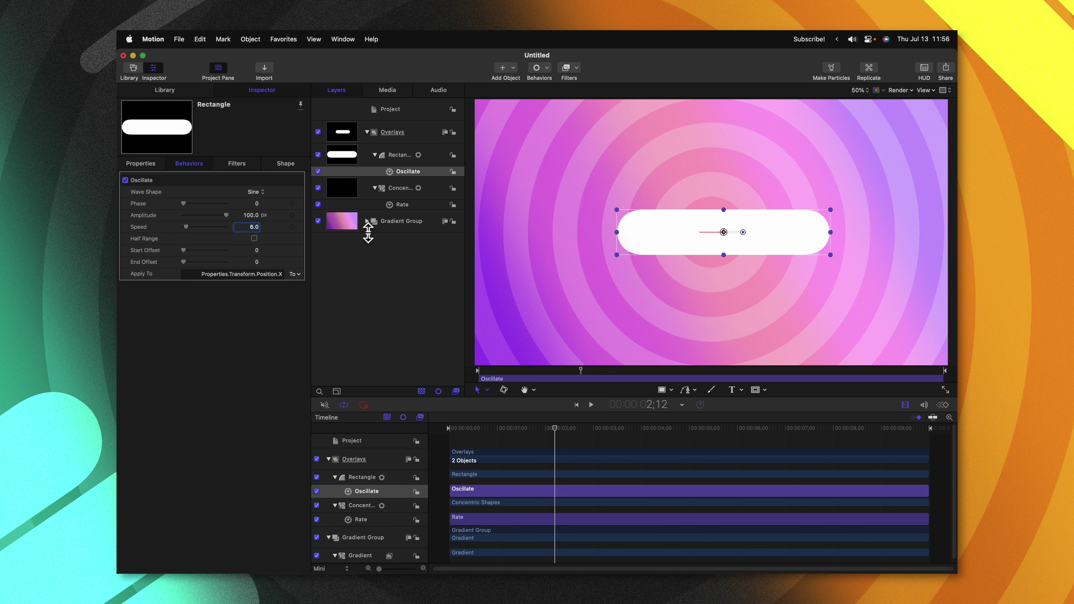
pyautogui.click(918, 436)
pyautogui.press('space')
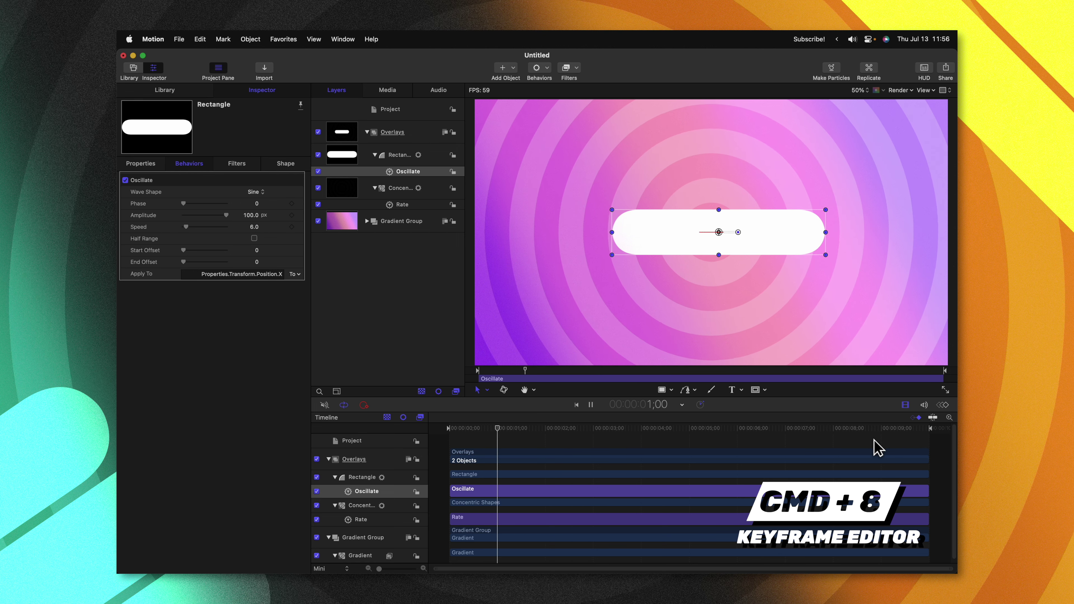
# Show the Keyframe Editor and set the pill's Oscillate speed to 18, previewing the loop
pyautogui.press('super+8')
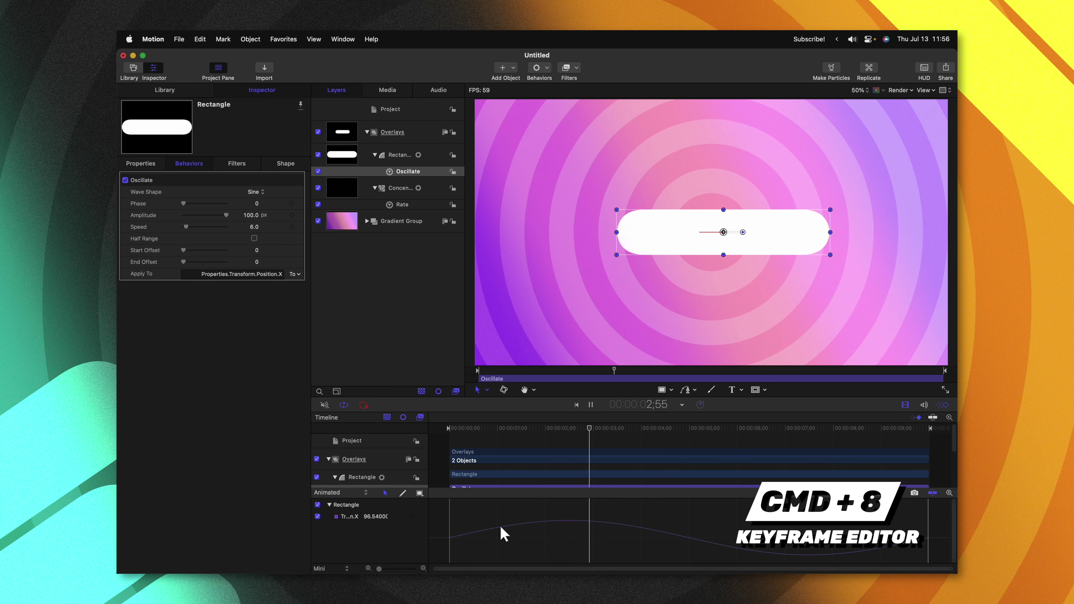
pyautogui.press('space')
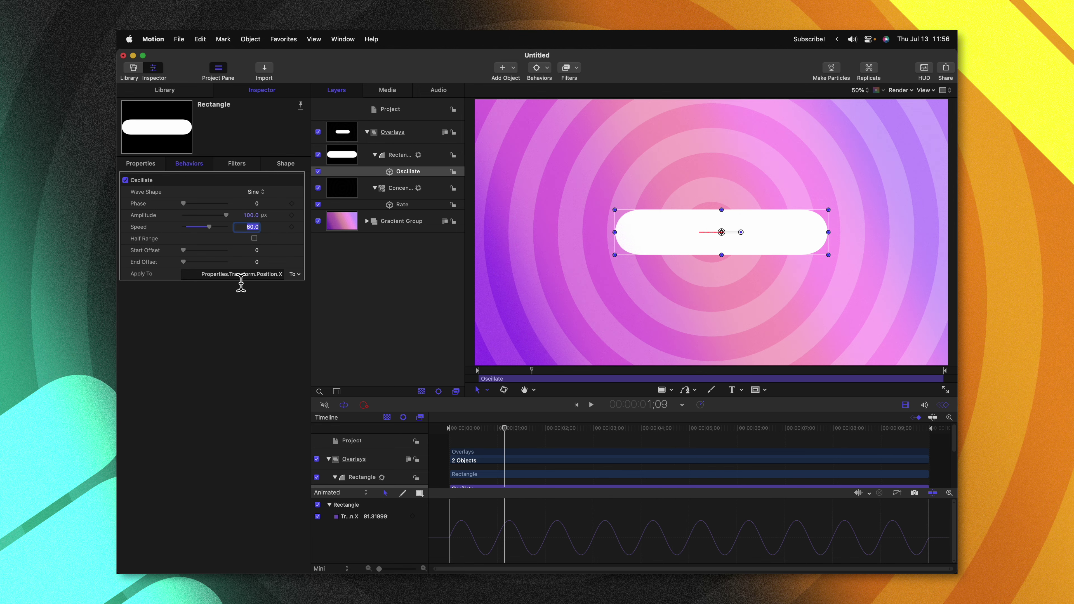
pyautogui.press('Return')
pyautogui.press('space')
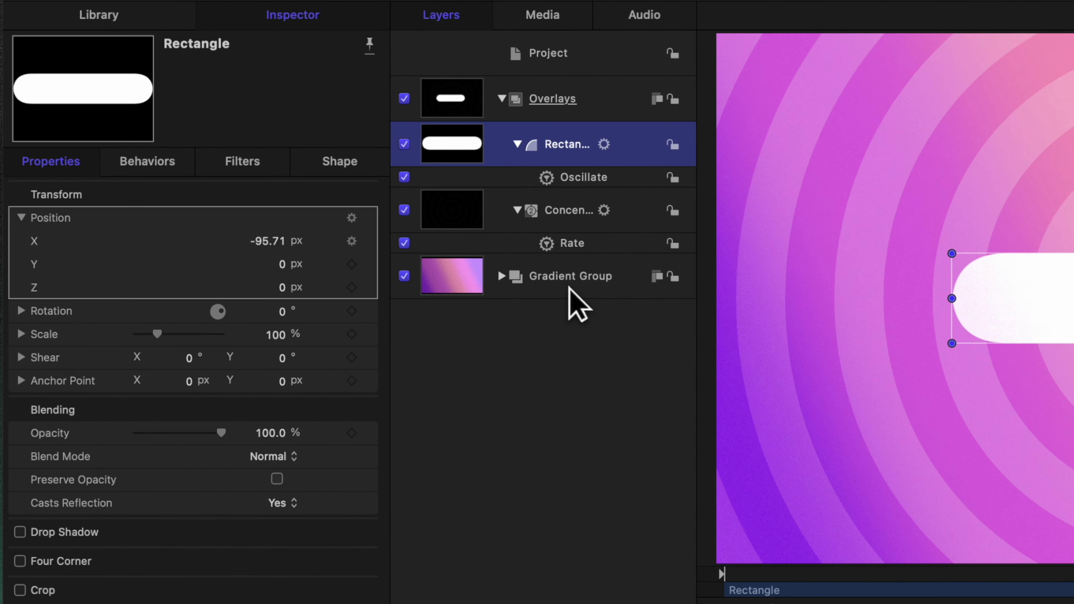
# Duplicate the pill rectangle with its Oscillate behavior and set the copy's Y position to 400 px
pyautogui.press('super+d')
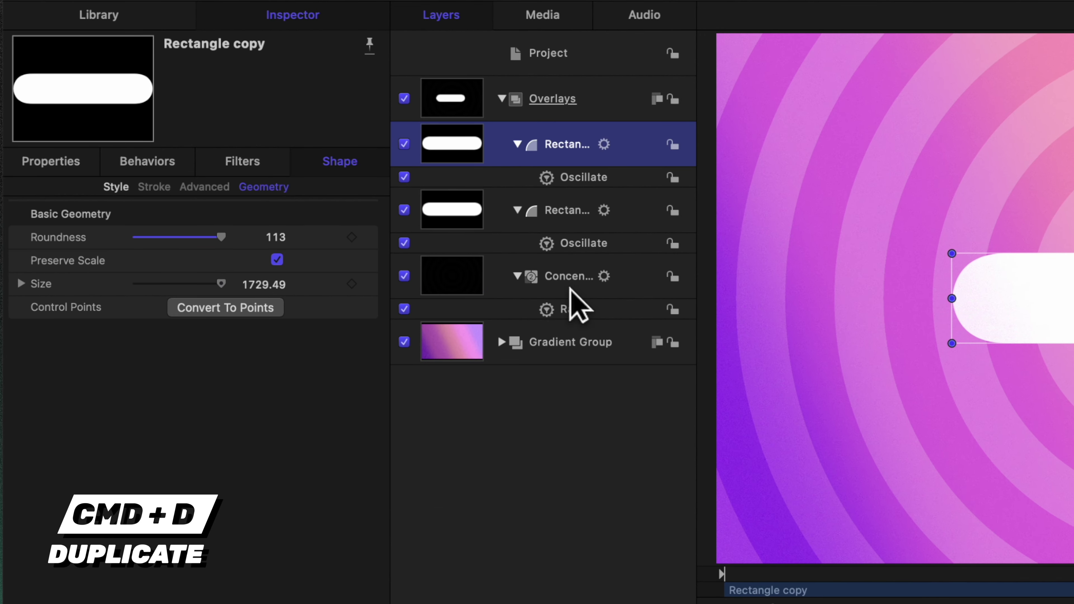
pyautogui.click(36, 162)
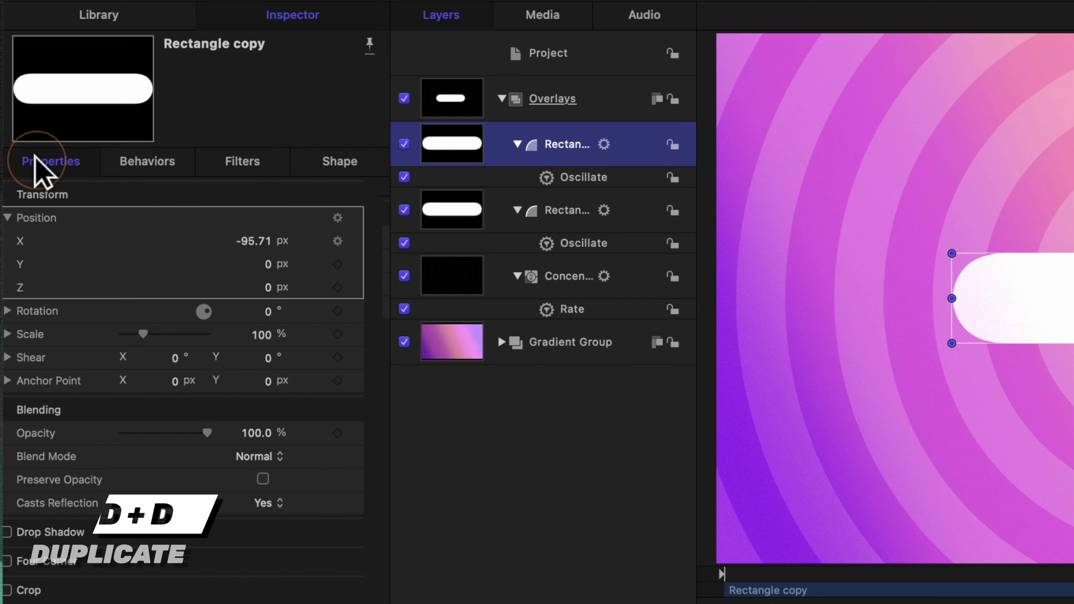
pyautogui.click(290, 264)
pyautogui.write('40')
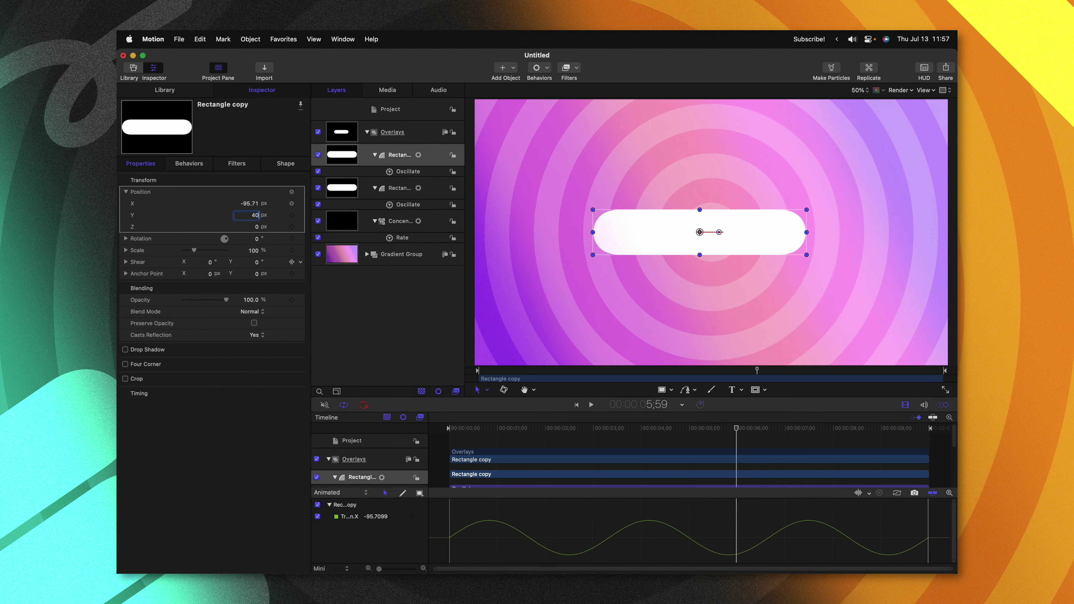
pyautogui.write('0')
pyautogui.press('Return')
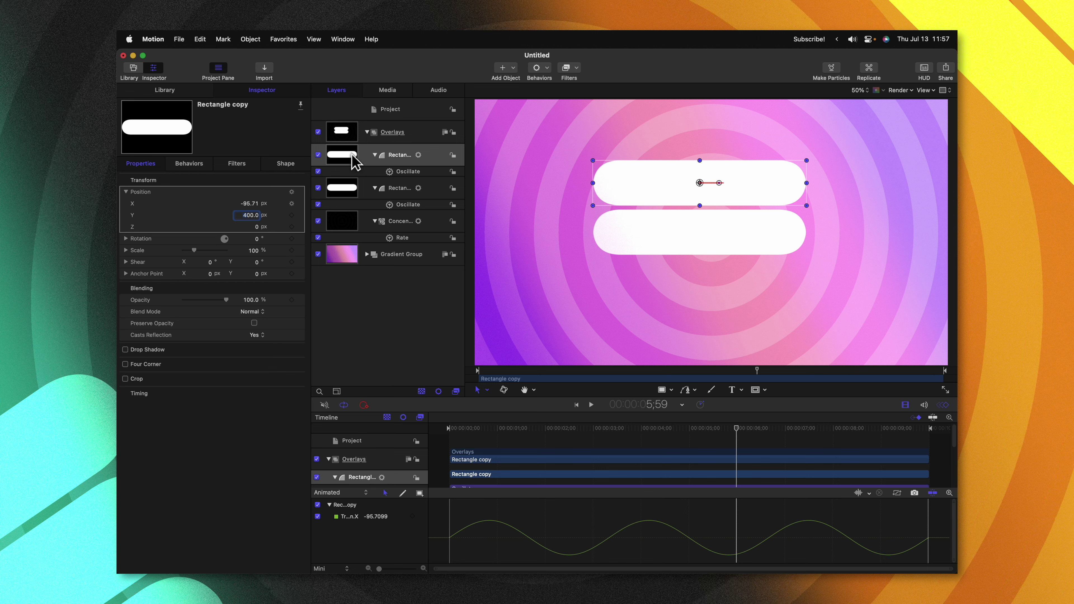
# Duplicate the upper pill, set the new copy's Y position to -400 px and play back the three pills
pyautogui.press('super+d')
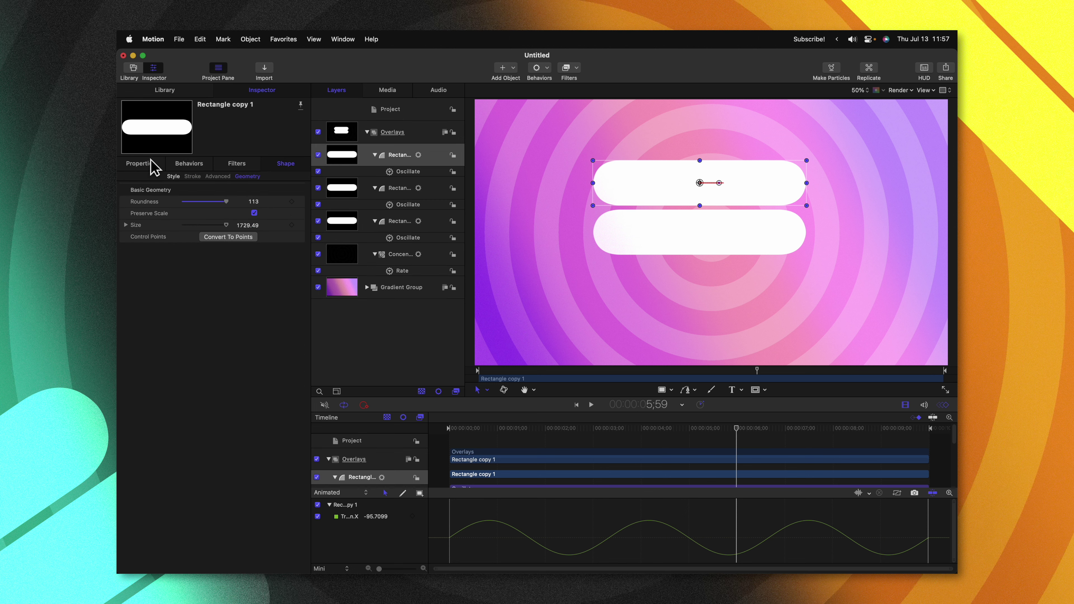
pyautogui.click(139, 163)
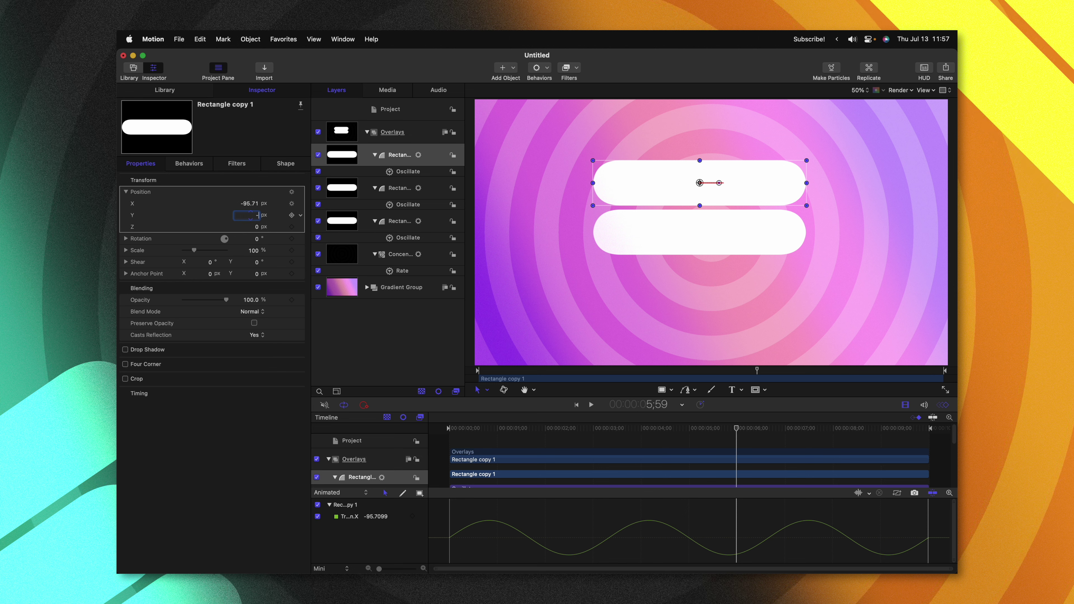
pyautogui.click(251, 215)
pyautogui.write('-400')
pyautogui.press('Return')
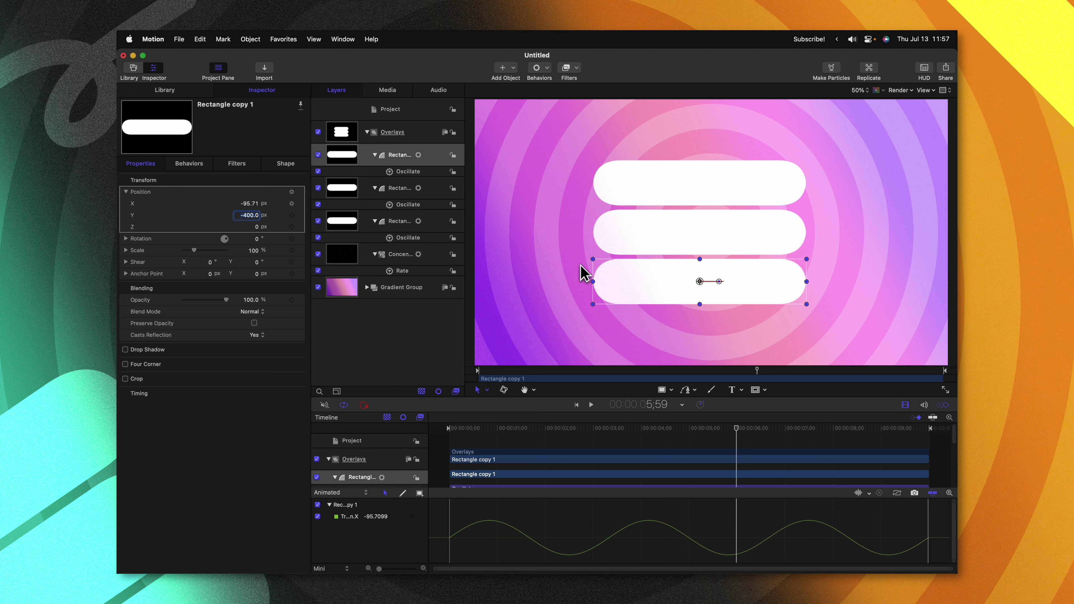
pyautogui.click(622, 429)
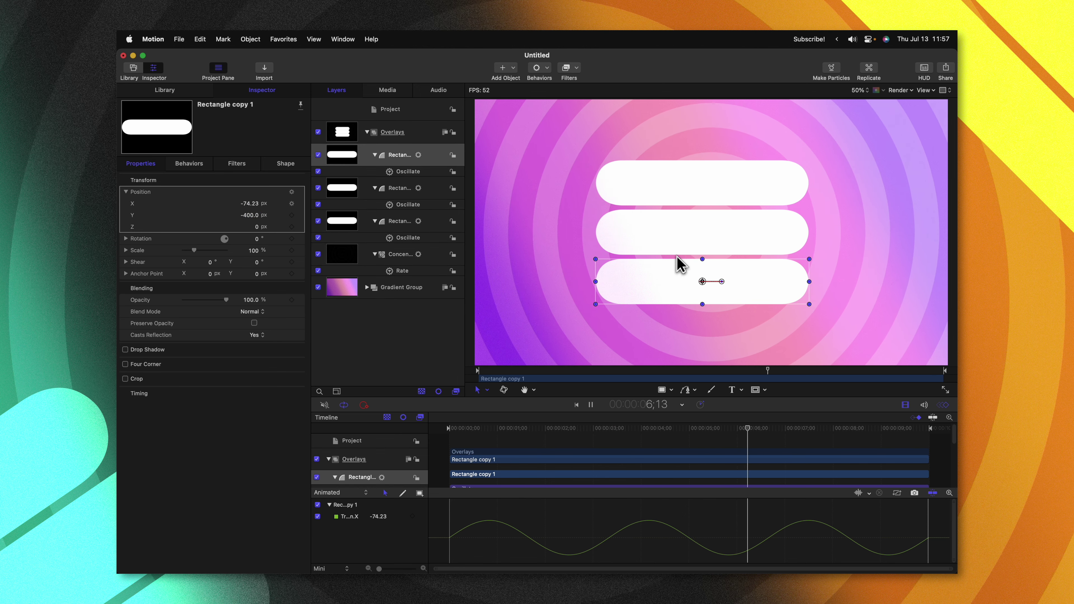
pyautogui.press('space')
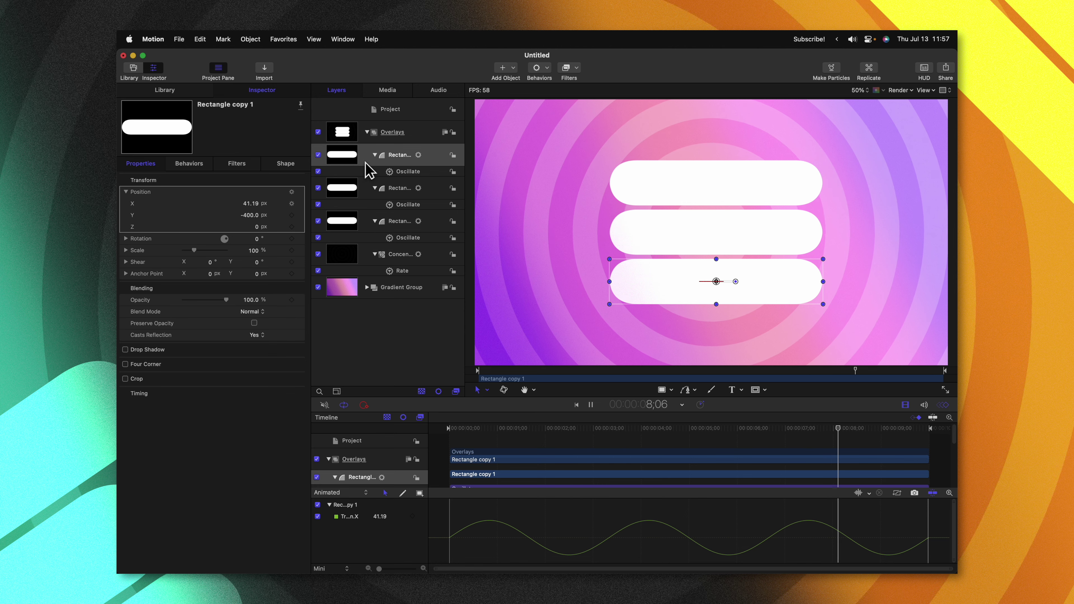
# Set the Oscillate phase to 20 for the lower pill and -34.8 for the upper pill
pyautogui.click(402, 173)
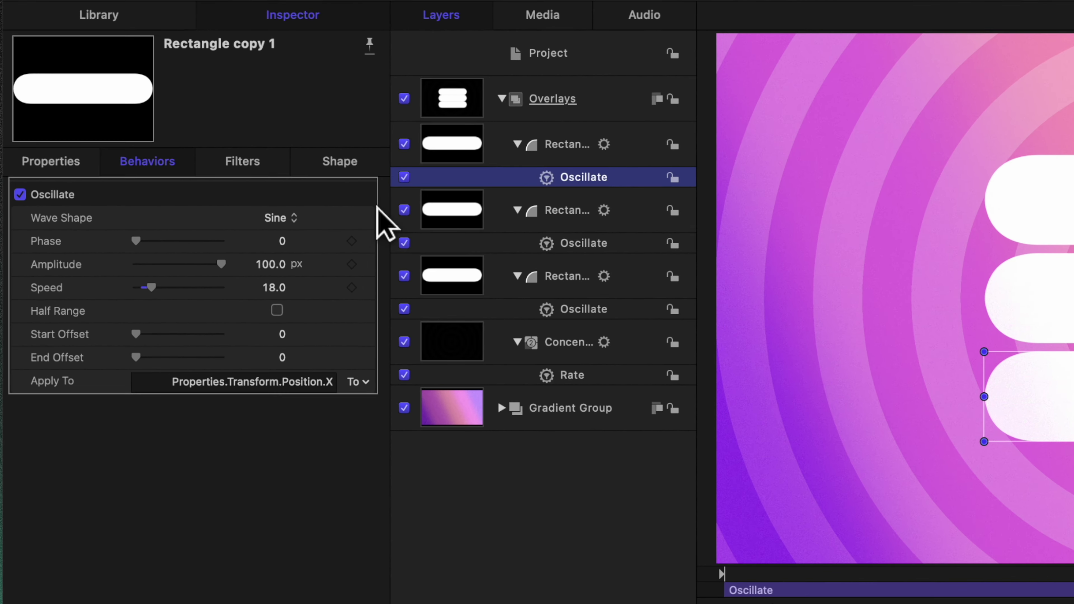
pyautogui.click(288, 244)
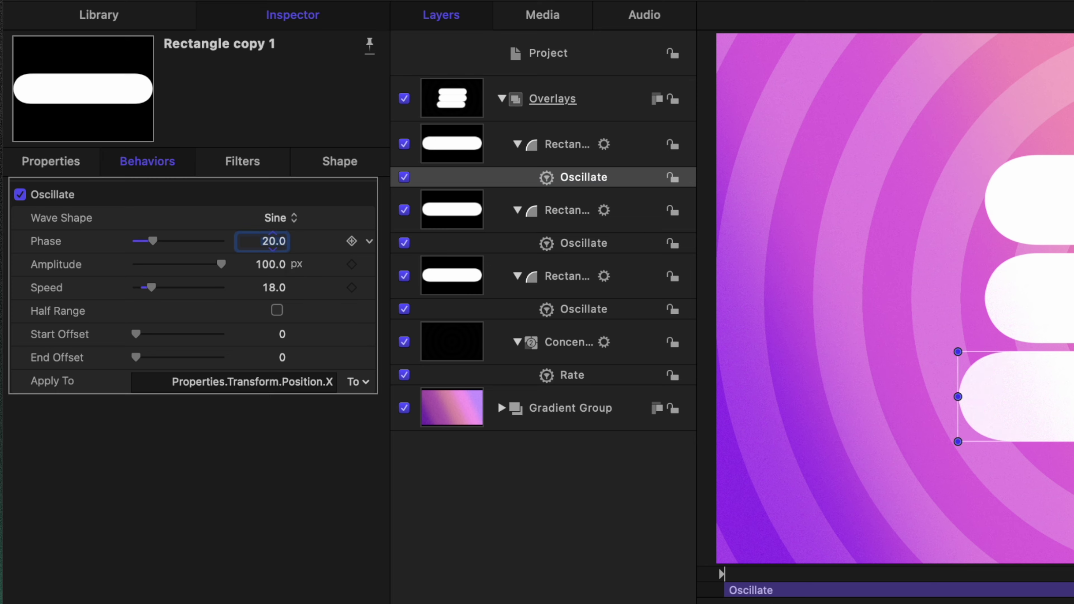
pyautogui.click(582, 244)
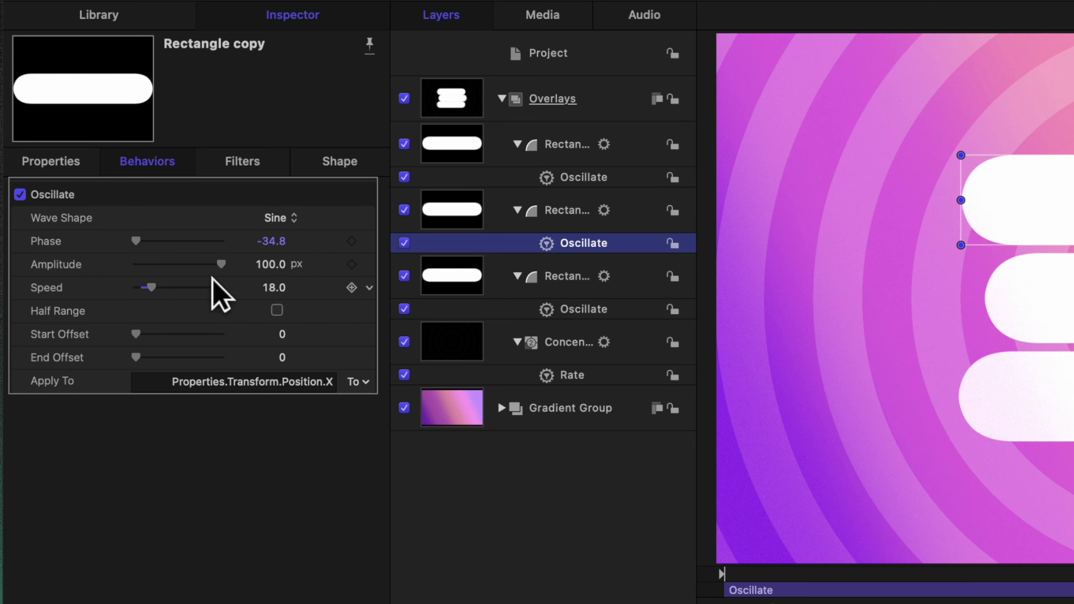
# Try an Oscillate amplitude of 200 px on the upper pill, preview it and undo the amplitude change
pyautogui.click(267, 266)
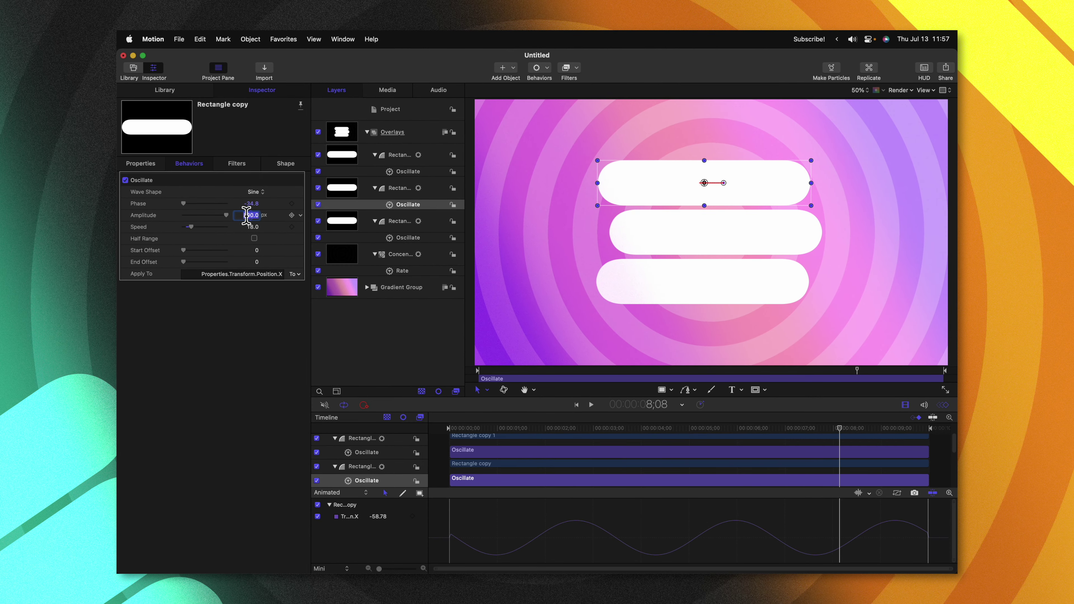
pyautogui.write('200')
pyautogui.press('Return')
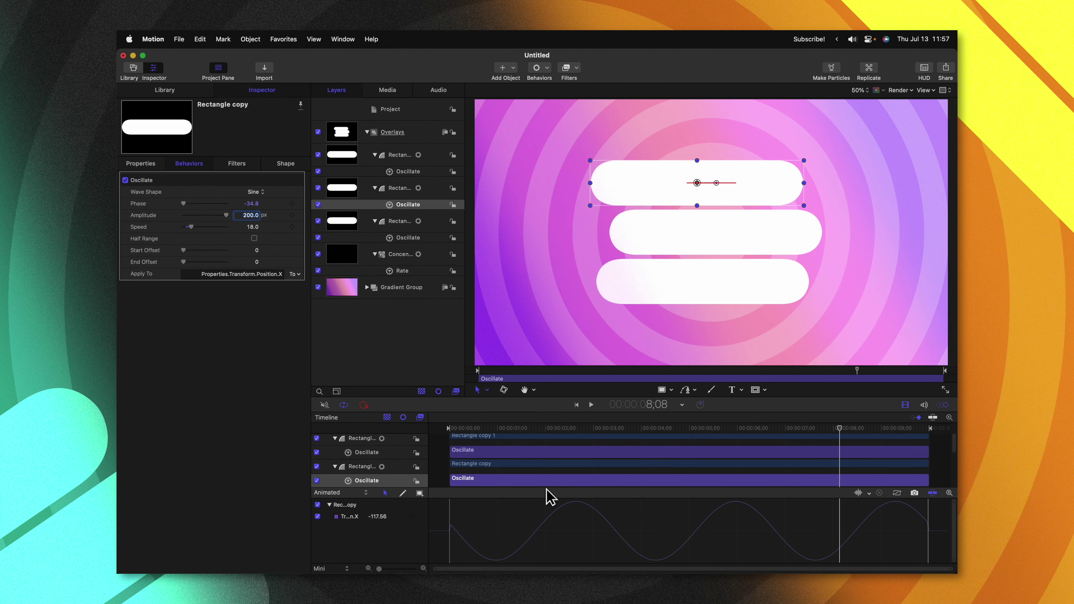
pyautogui.click(449, 428)
pyautogui.press('space')
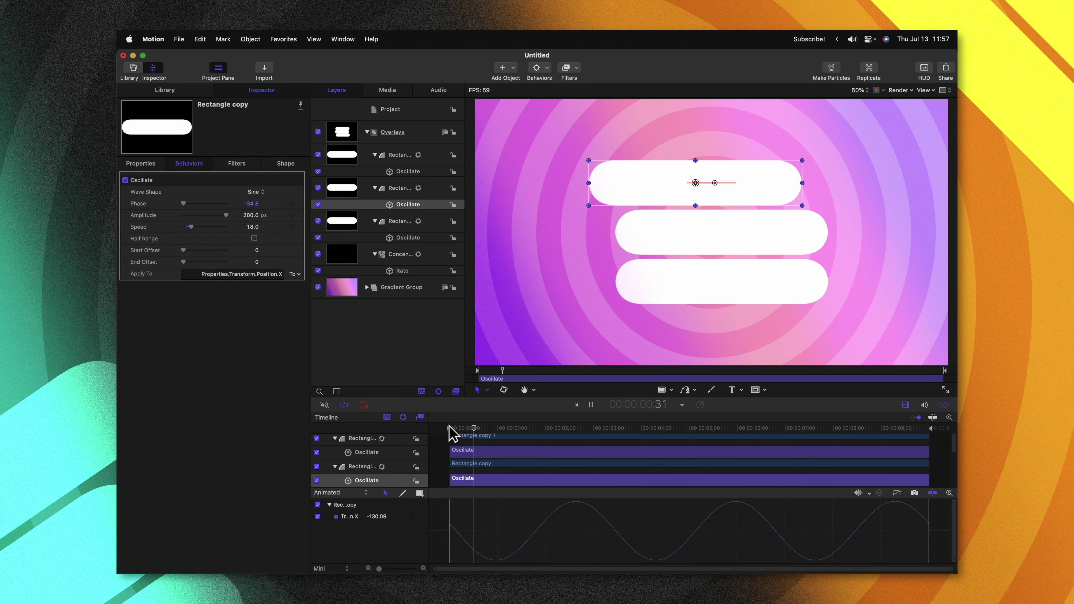
pyautogui.press('super+z')
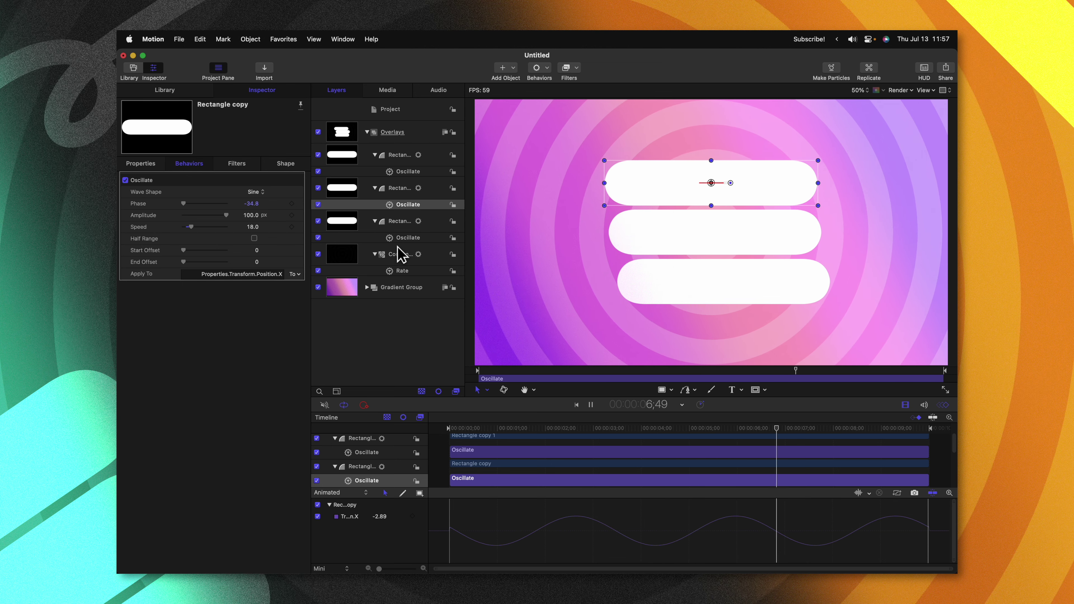
pyautogui.press('space')
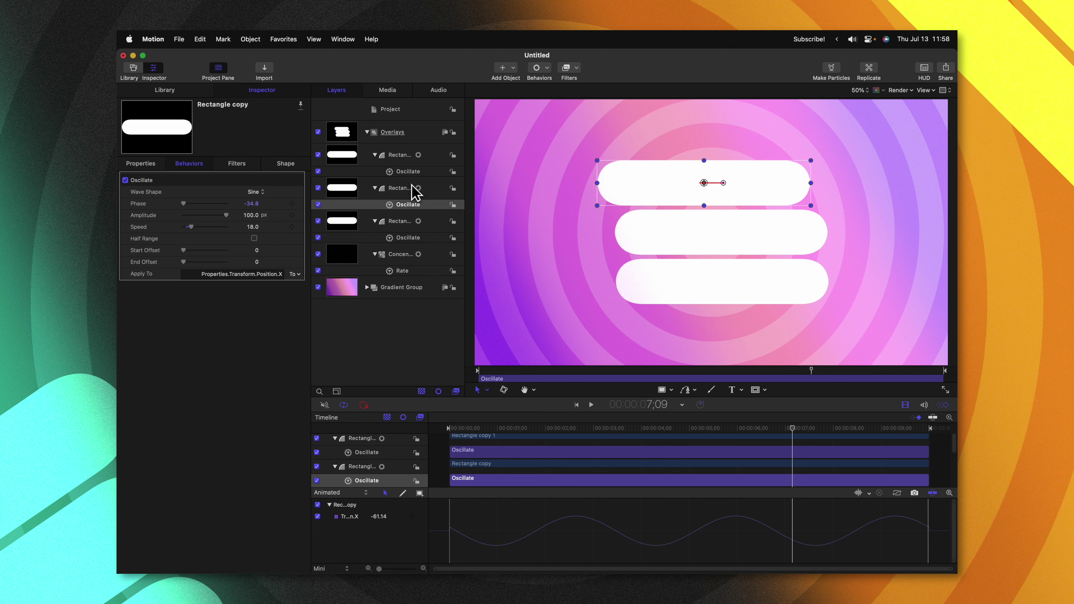
# Group the three pill rectangles, then move and tilt the group into the lower-left corner of the canvas
pyautogui.click(400, 155)
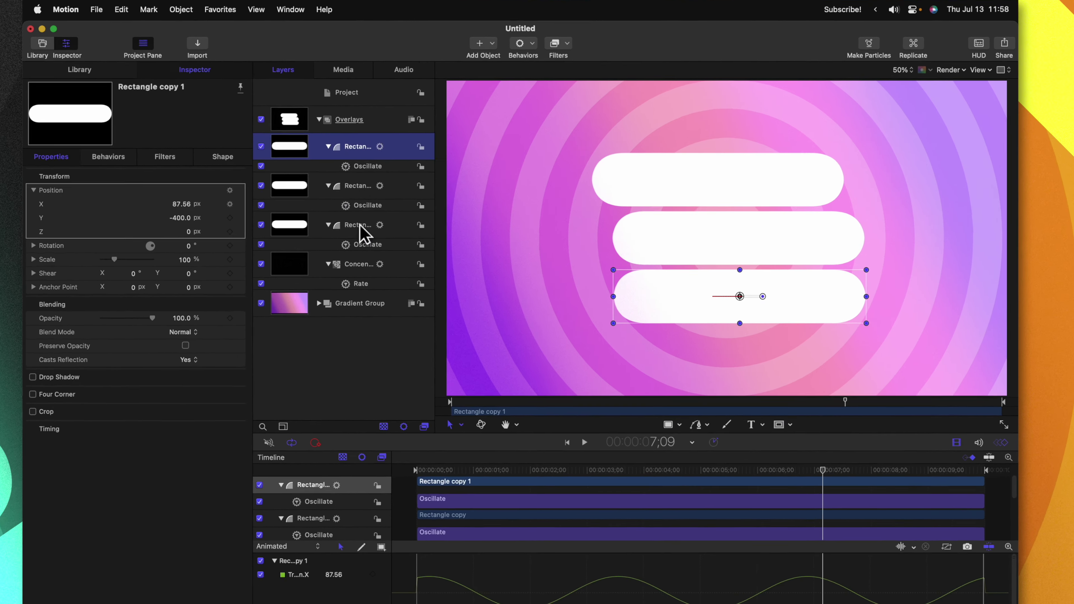
pyautogui.keyDown('shift'); pyautogui.click(399, 220); pyautogui.keyUp('shift')
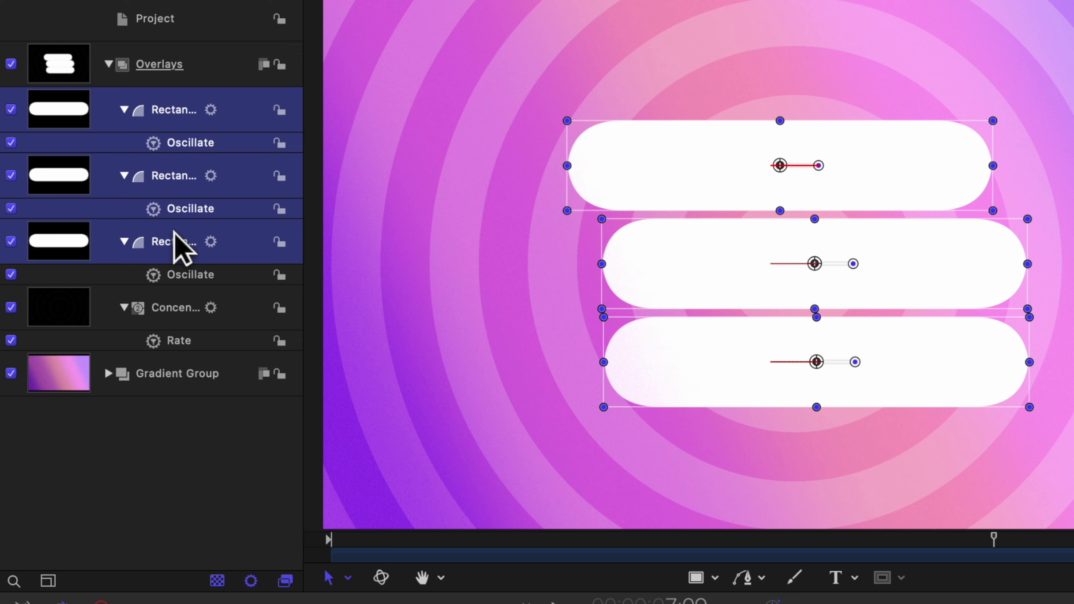
pyautogui.rightClick(181, 247)
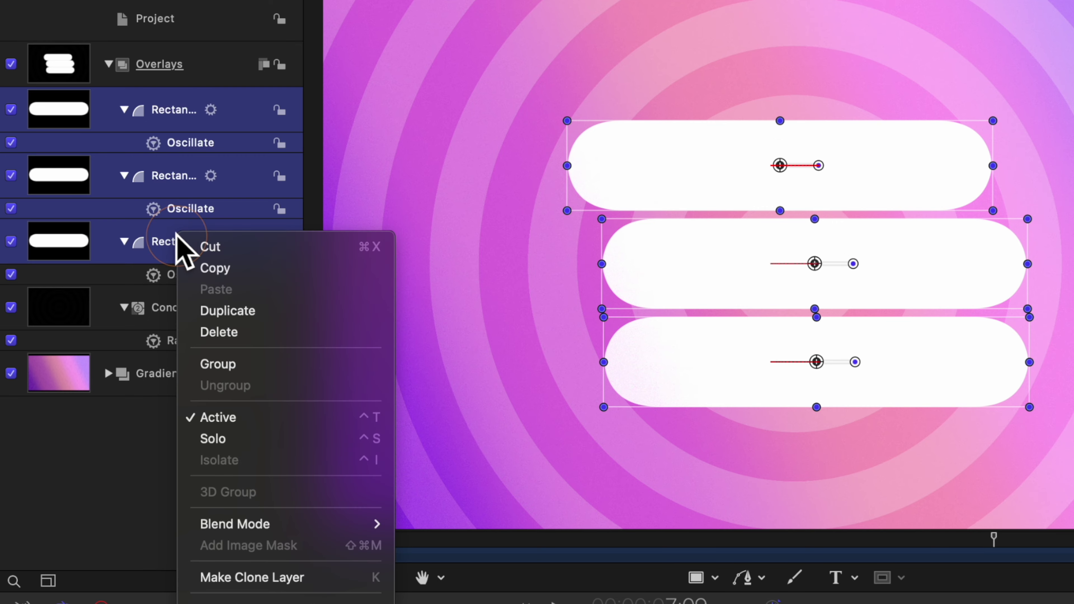
pyautogui.click(237, 364)
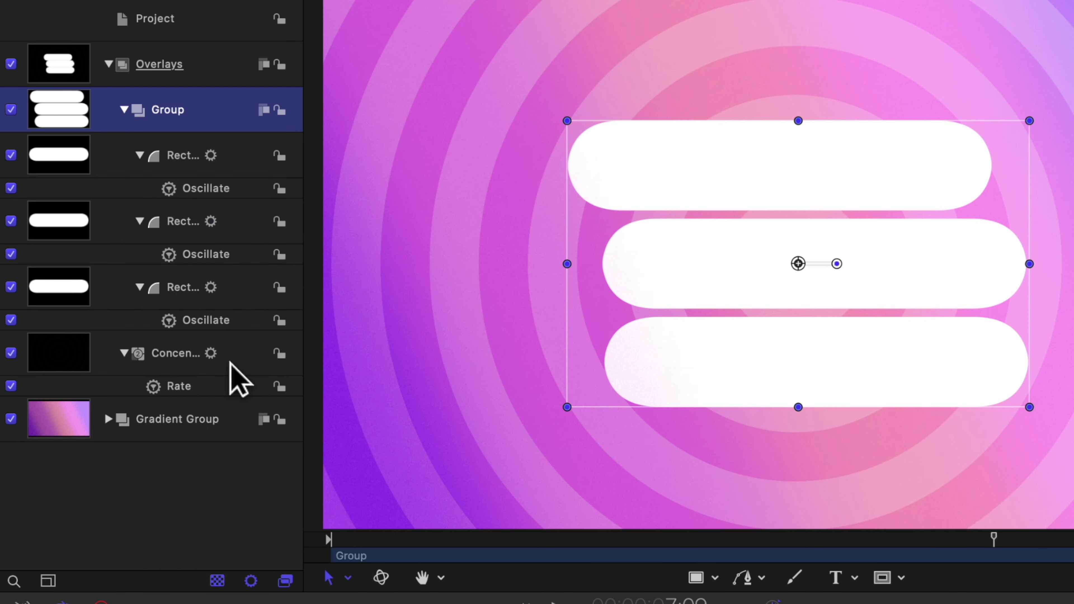
pyautogui.moveTo(840, 264); pyautogui.dragTo(404, 466)
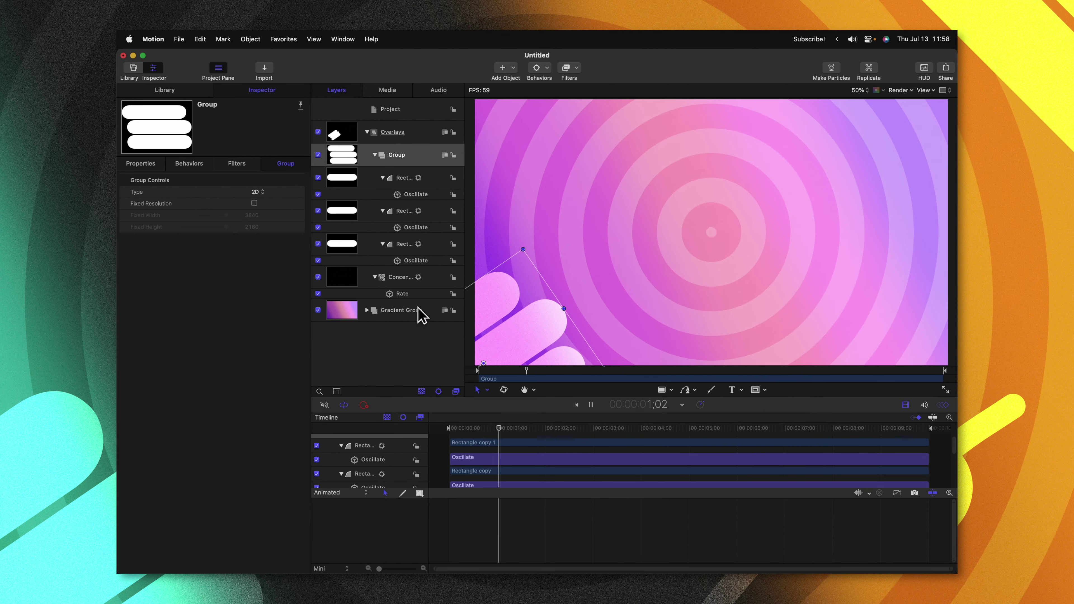
# Rename the new group as Pills and collapse it in the layer list
pyautogui.doubleClick(397, 154)
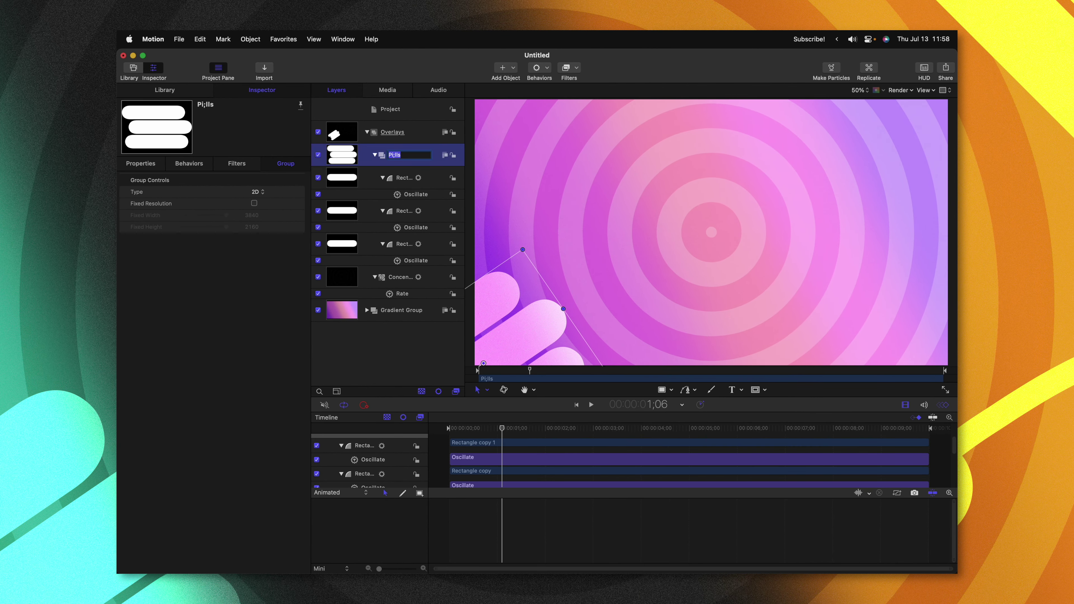
pyautogui.write('Pills')
pyautogui.press('Return')
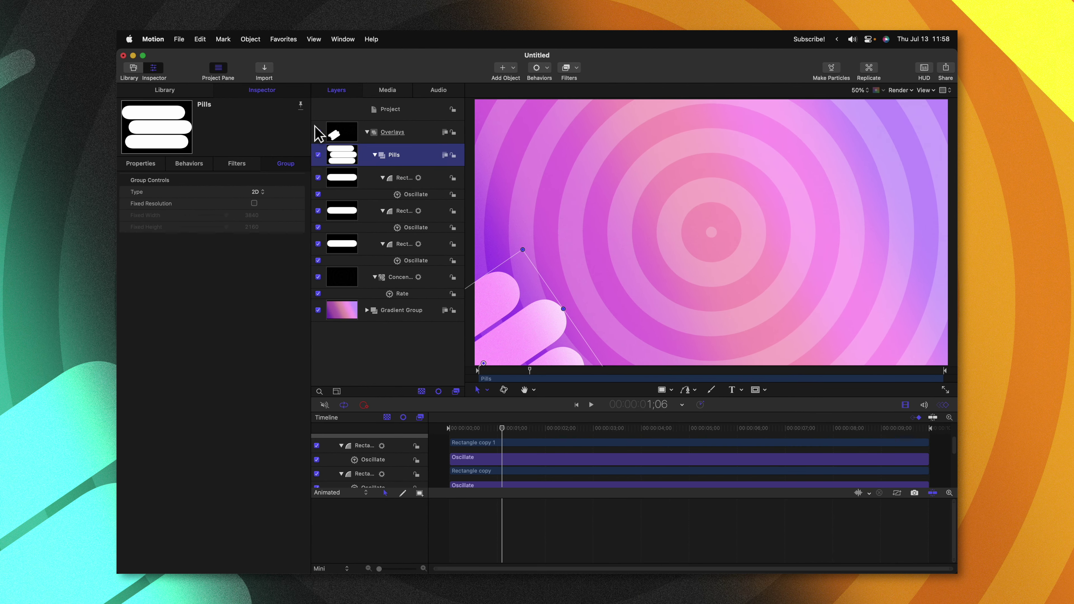
pyautogui.click(374, 155)
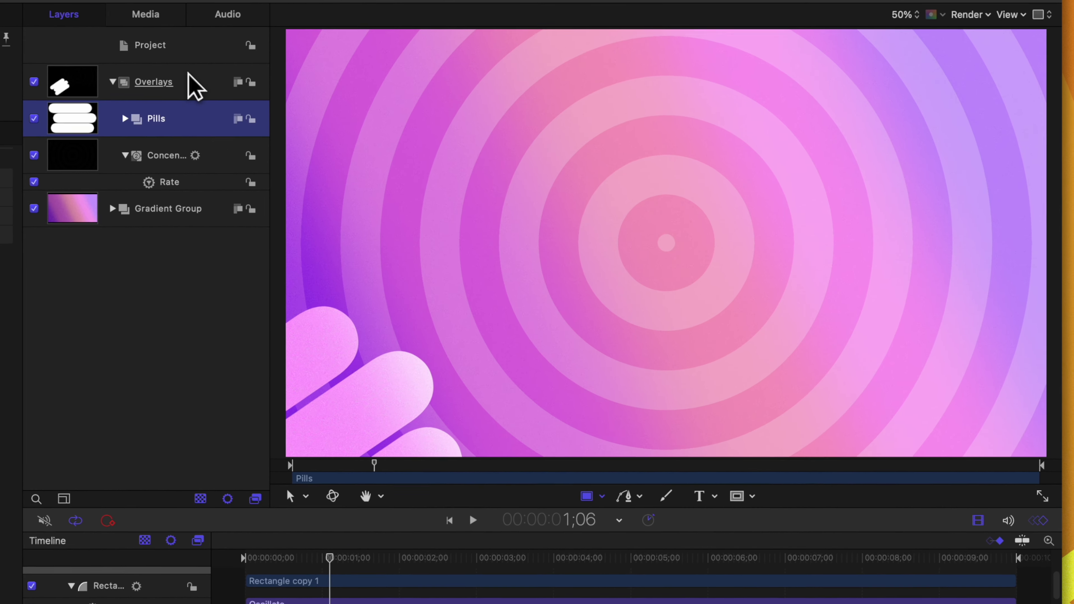
# Draw another wide, thin horizontal rectangle in the Overlays group, just above the centre of the canvas
pyautogui.click(416, 130)
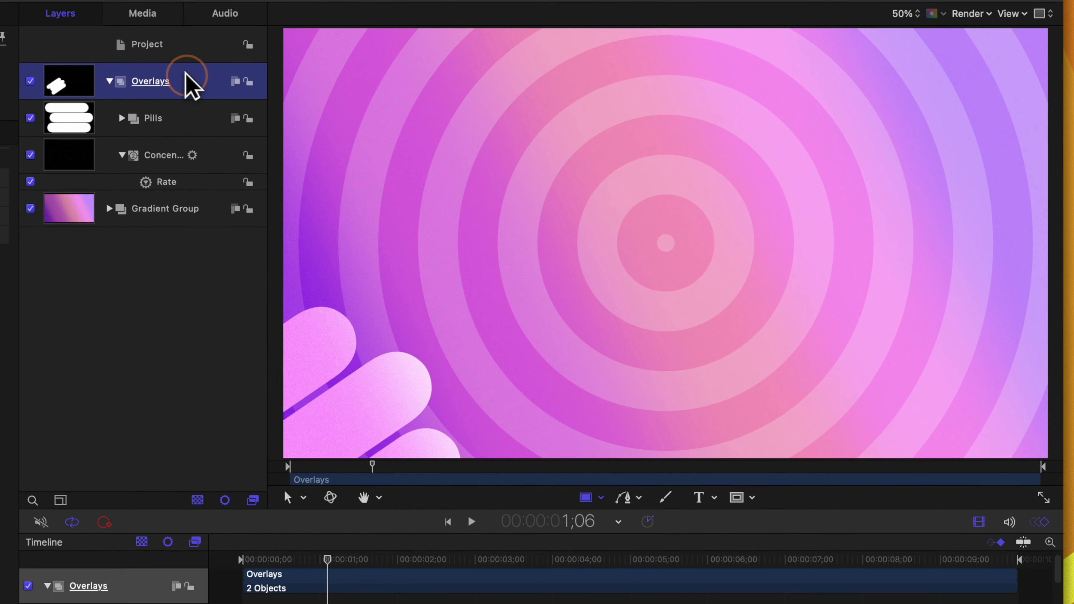
pyautogui.moveTo(489, 185); pyautogui.dragTo(728, 212)
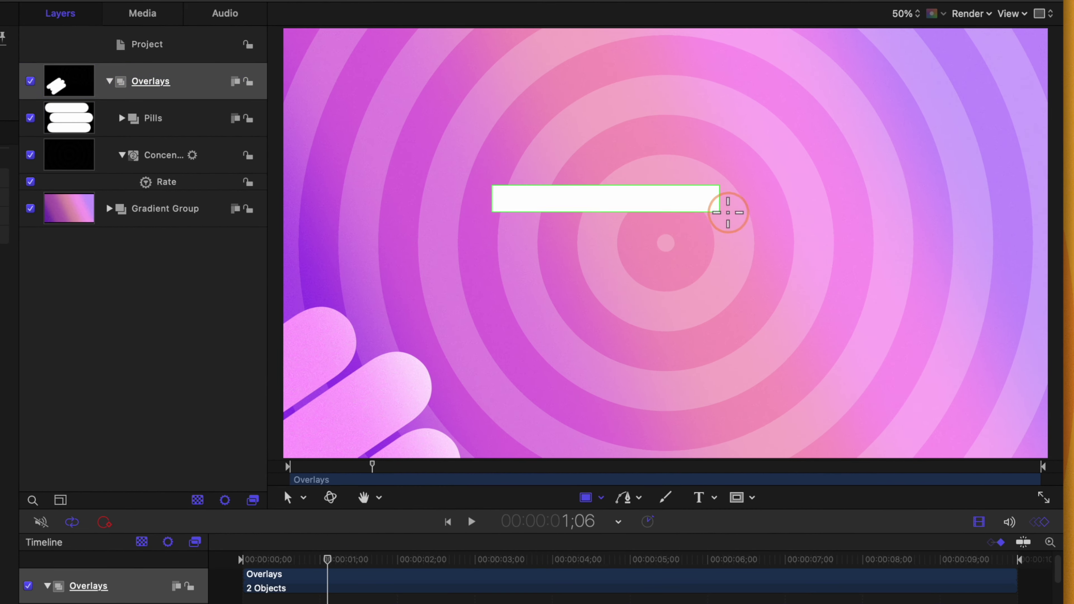
pyautogui.moveTo(806, 222); pyautogui.dragTo(831, 252)
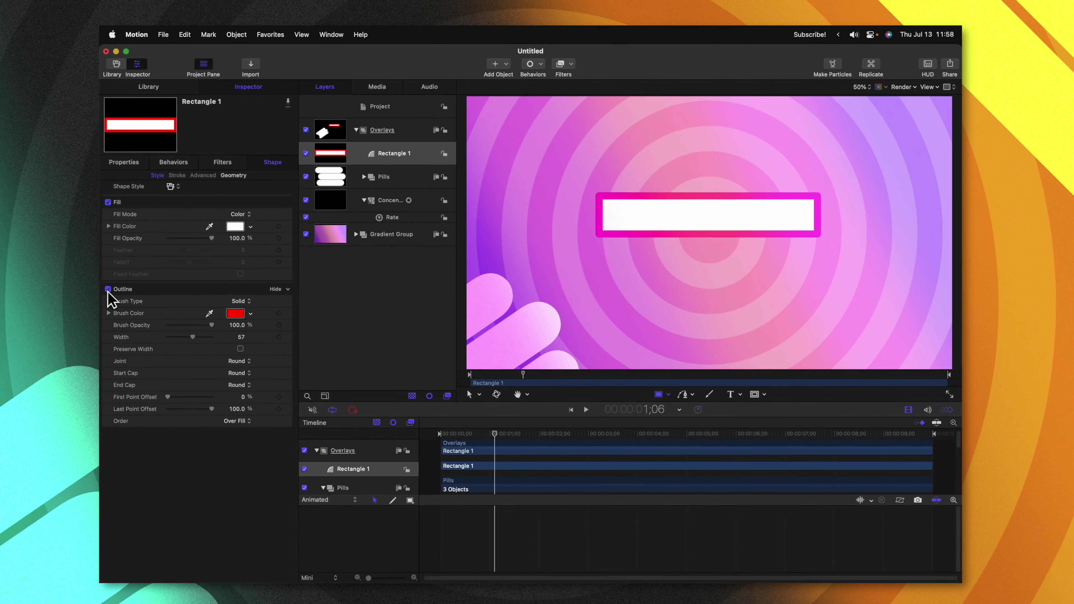
# Turn off the new rectangle's outline and place a duplicate just above it at a Y position of about 480 px
pyautogui.click(109, 290)
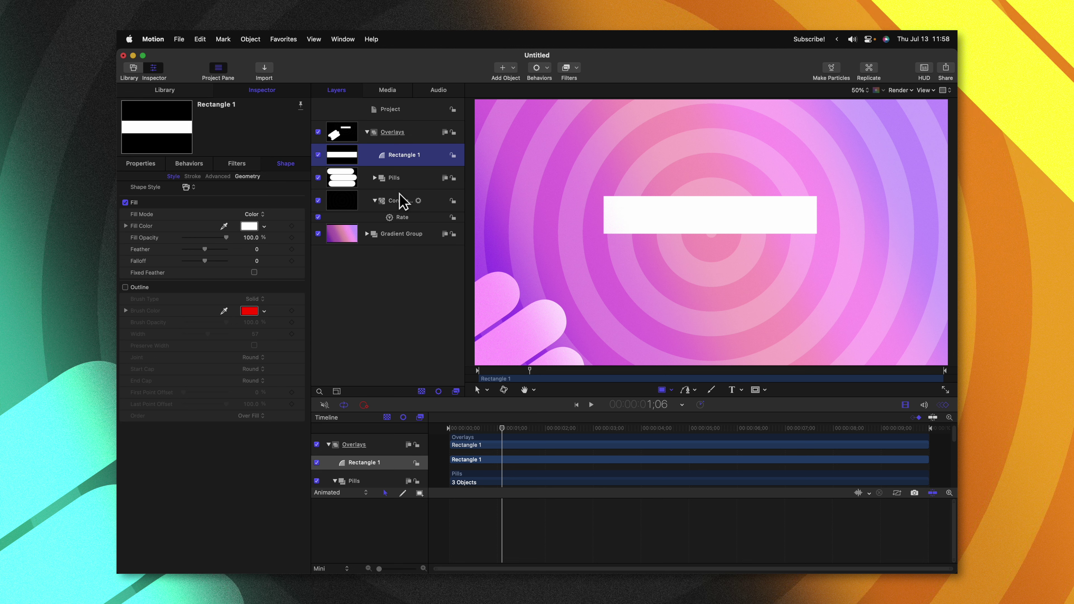
pyautogui.press('super+d')
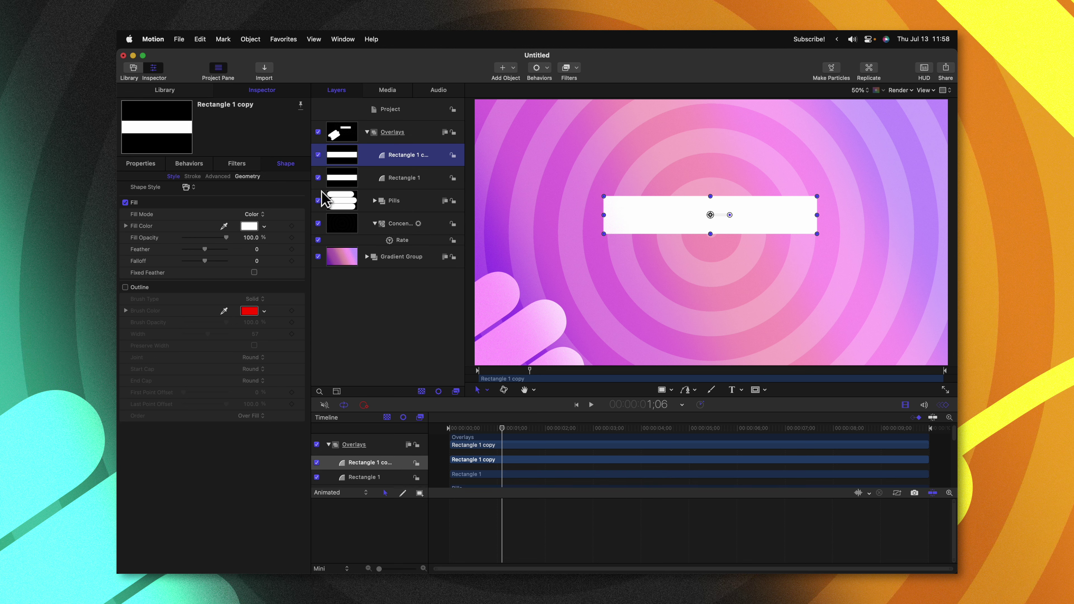
pyautogui.click(143, 163)
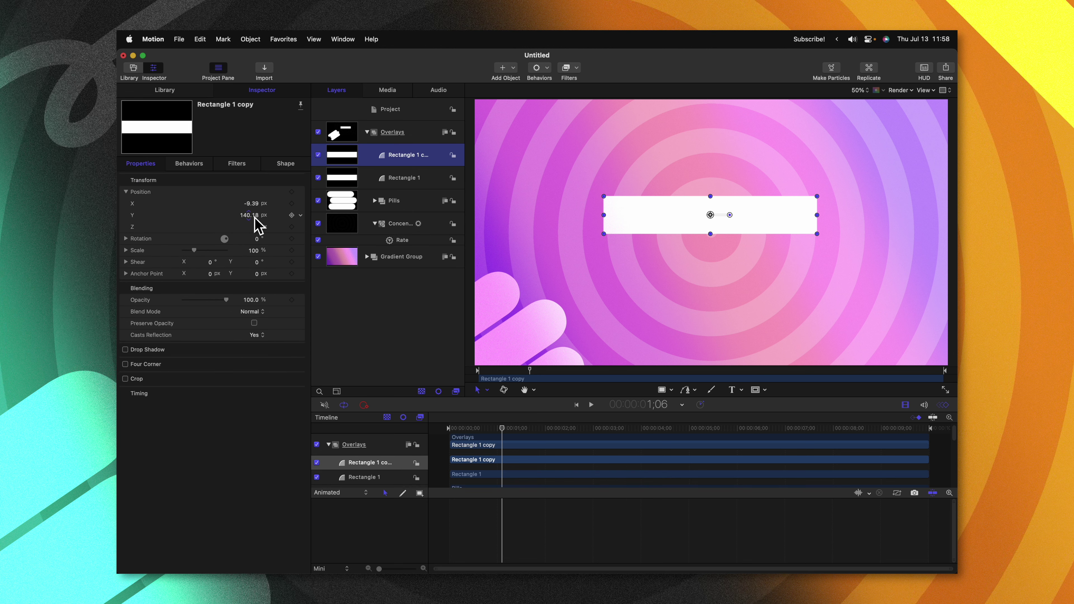
pyautogui.moveTo(255, 218); pyautogui.dragTo(330, 214)
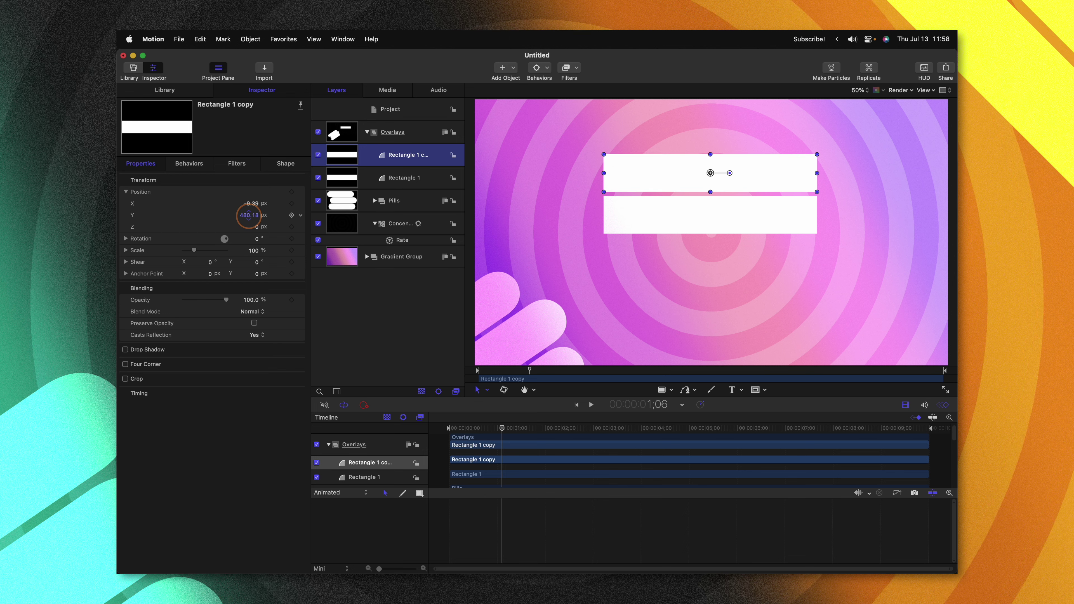
# Group the two rectangles, then rotate the group to -45° and move it into the canvas's upper-right corner, about X 1842, Y 977 px
pyautogui.keyDown('shift'); pyautogui.click(405, 180); pyautogui.keyUp('shift')
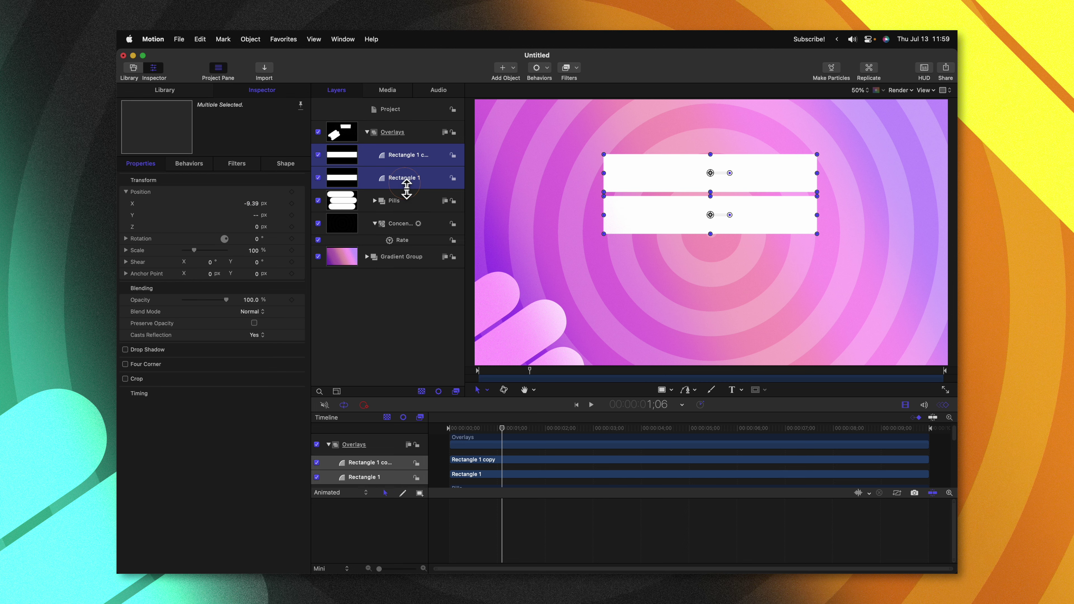
pyautogui.rightClick(412, 185)
pyautogui.click(455, 250)
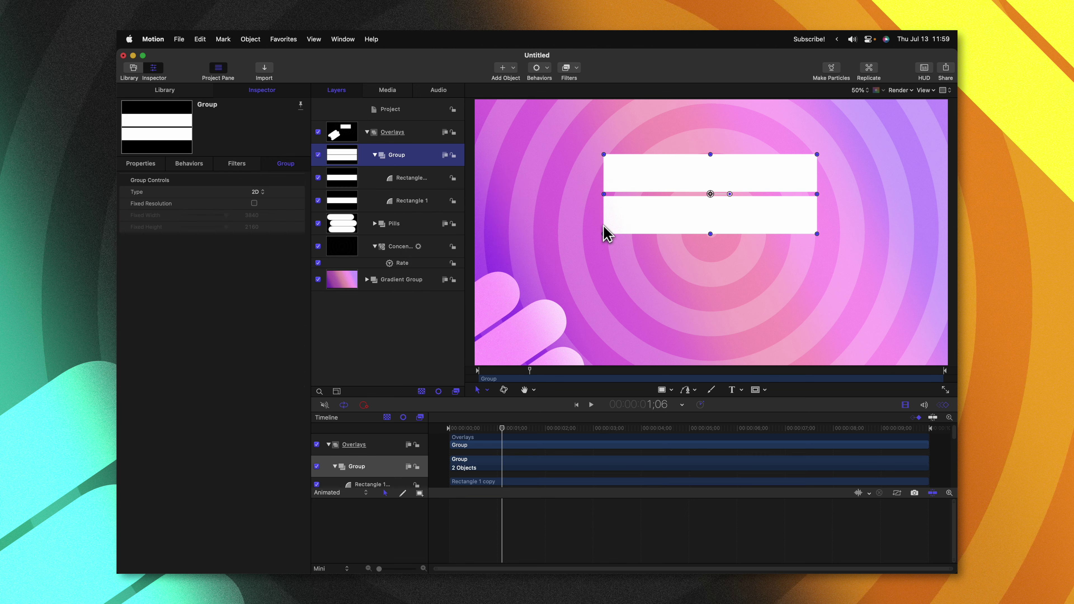
pyautogui.moveTo(726, 197); pyautogui.dragTo(937, 111)
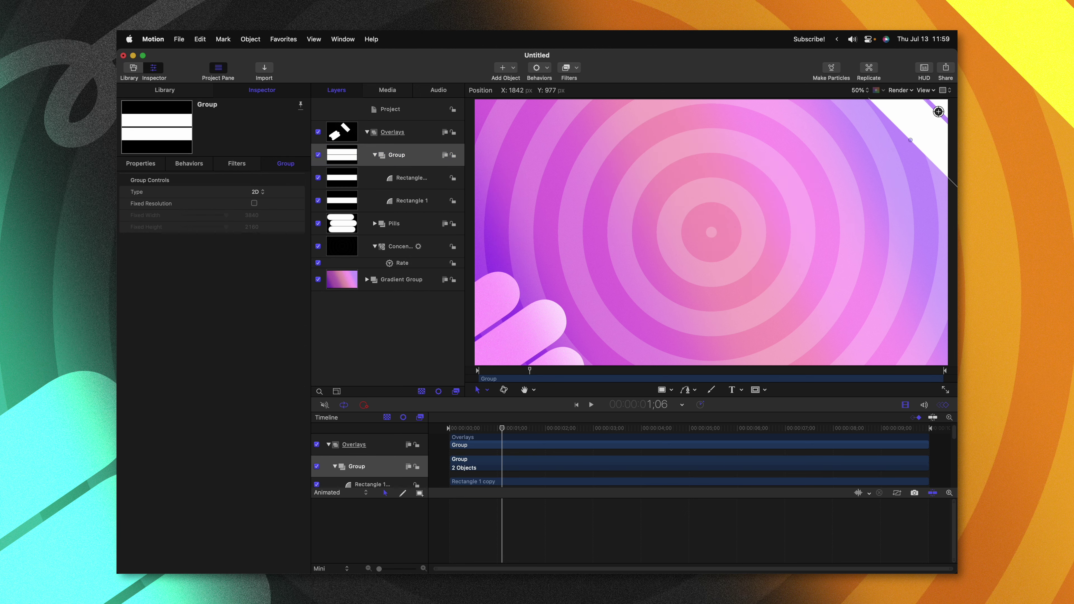
# Add an Oscillate parameter behavior to the rectangle group's position and set its speed to 6
pyautogui.click(412, 157)
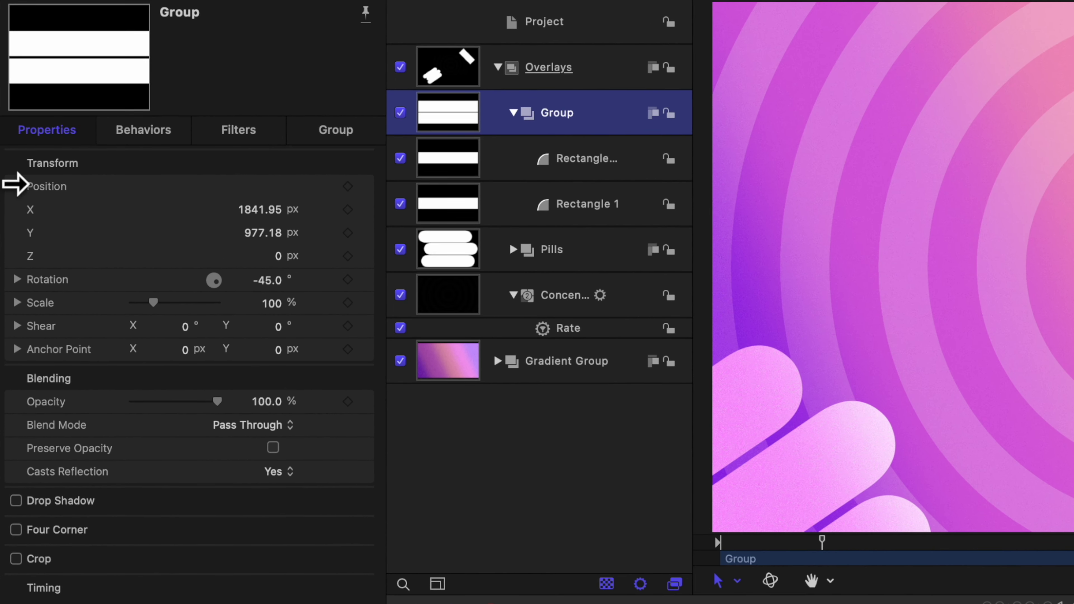
pyautogui.click(15, 186)
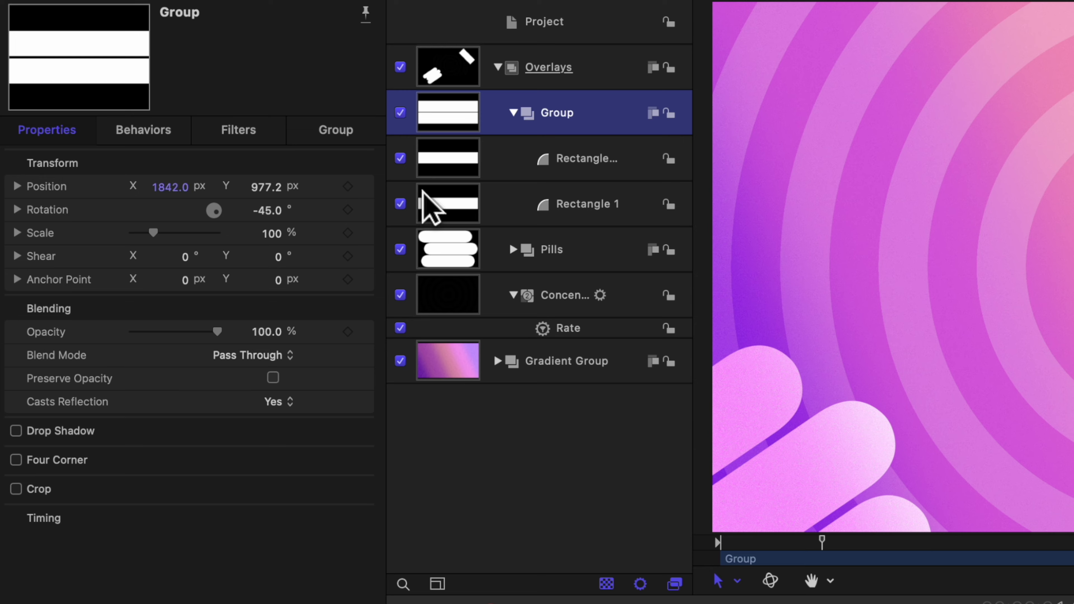
pyautogui.click(366, 187)
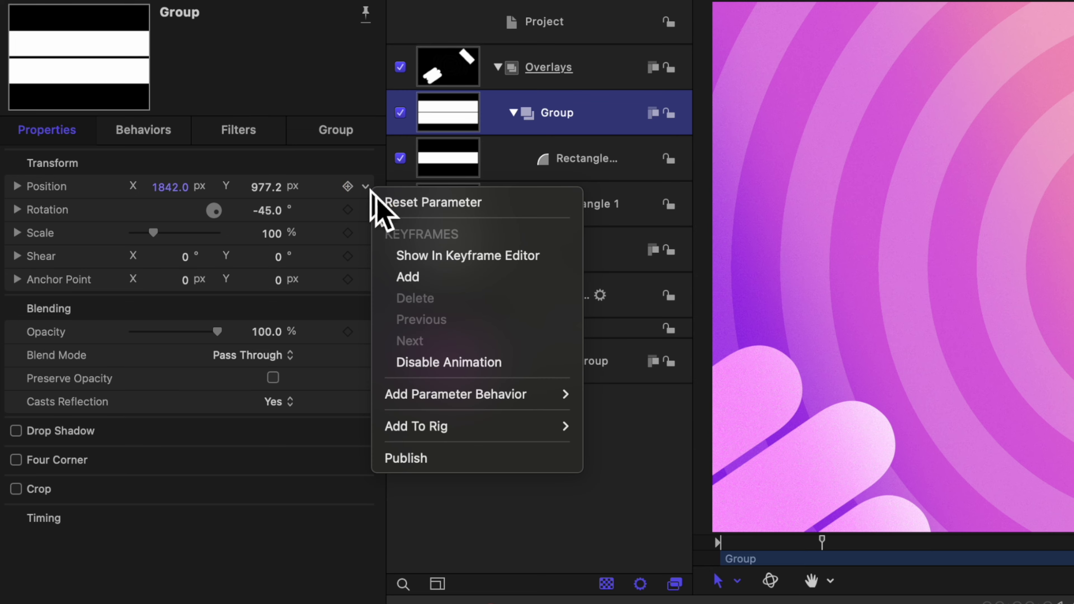
pyautogui.click(365, 187)
pyautogui.click(365, 187)
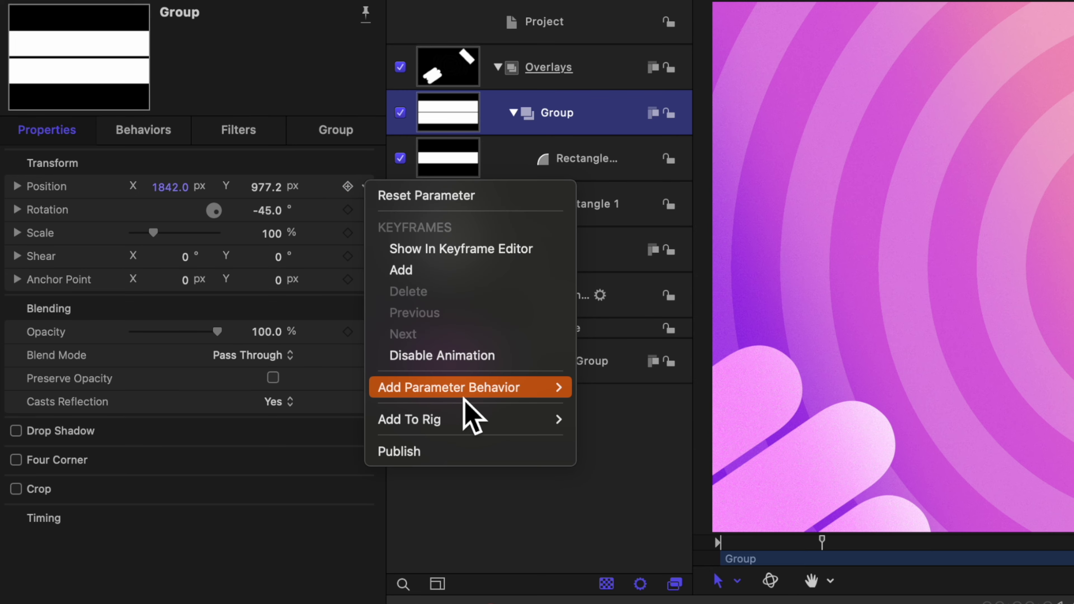
pyautogui.moveTo(469, 397)
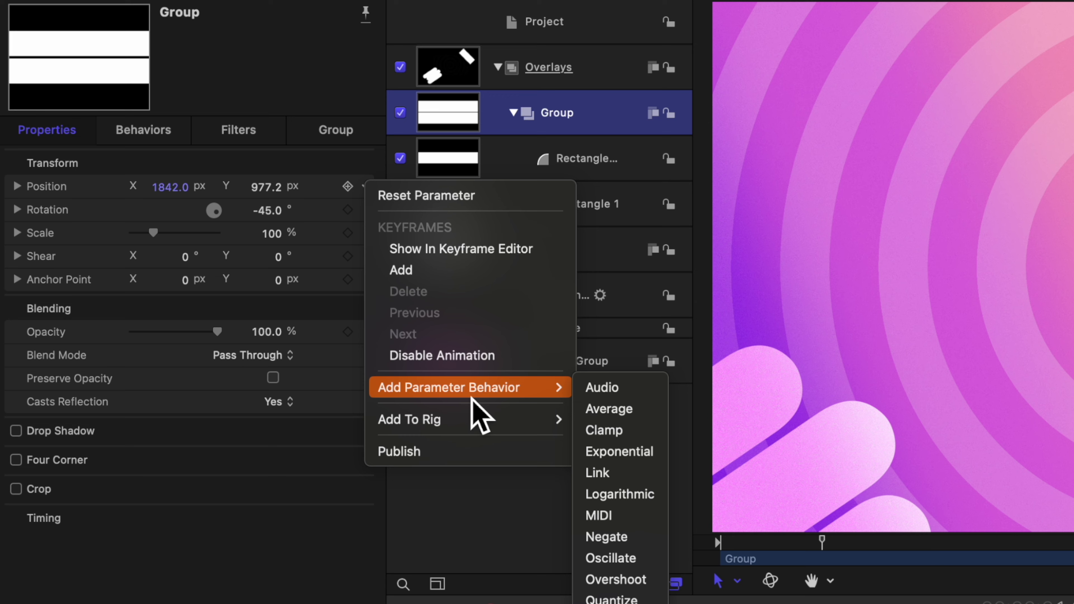
pyautogui.click(613, 559)
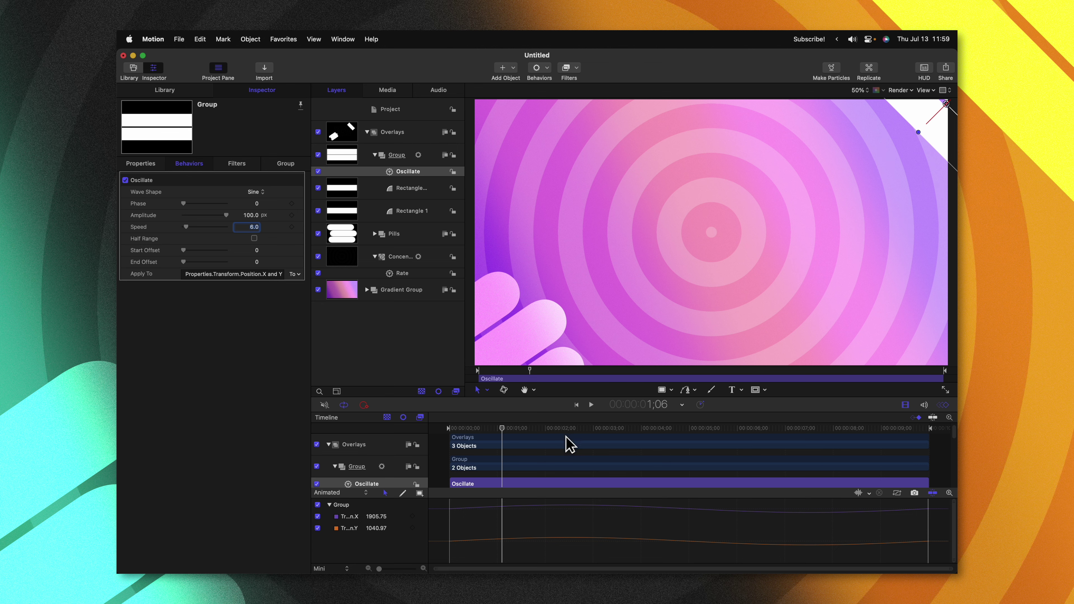
# Play back the animation to examine the oscillating corner bars, and return the playhead to the start
pyautogui.press('space')
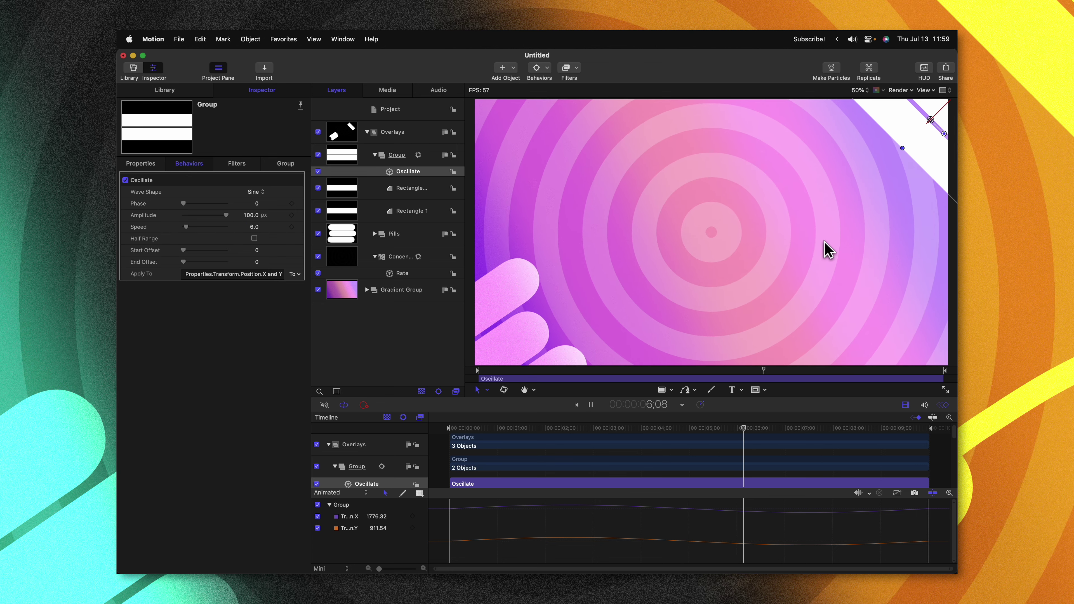
pyautogui.click(821, 250)
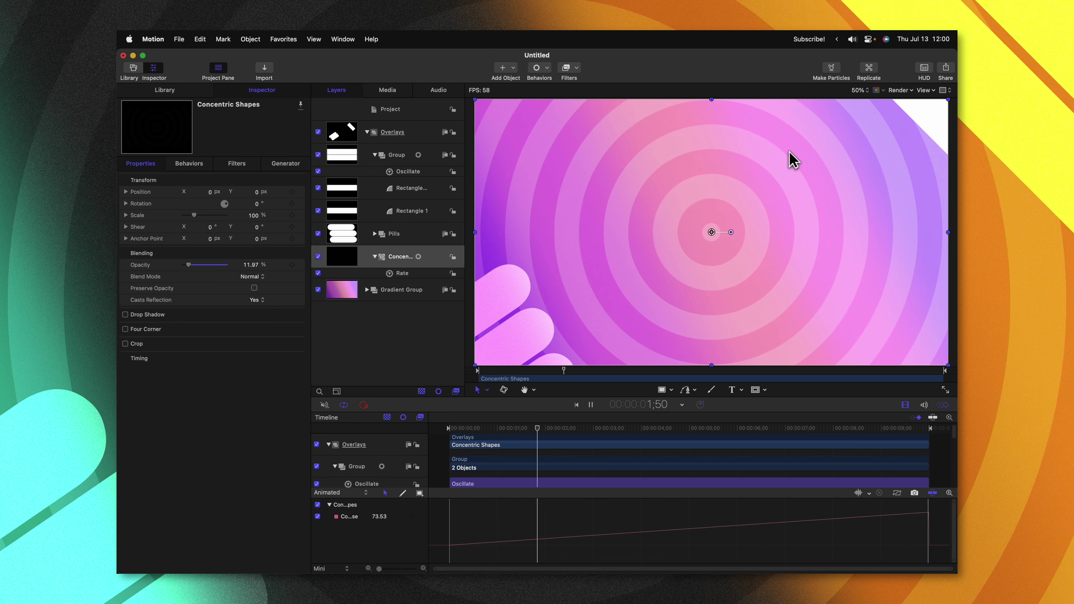
pyautogui.press('space')
pyautogui.press('Home')
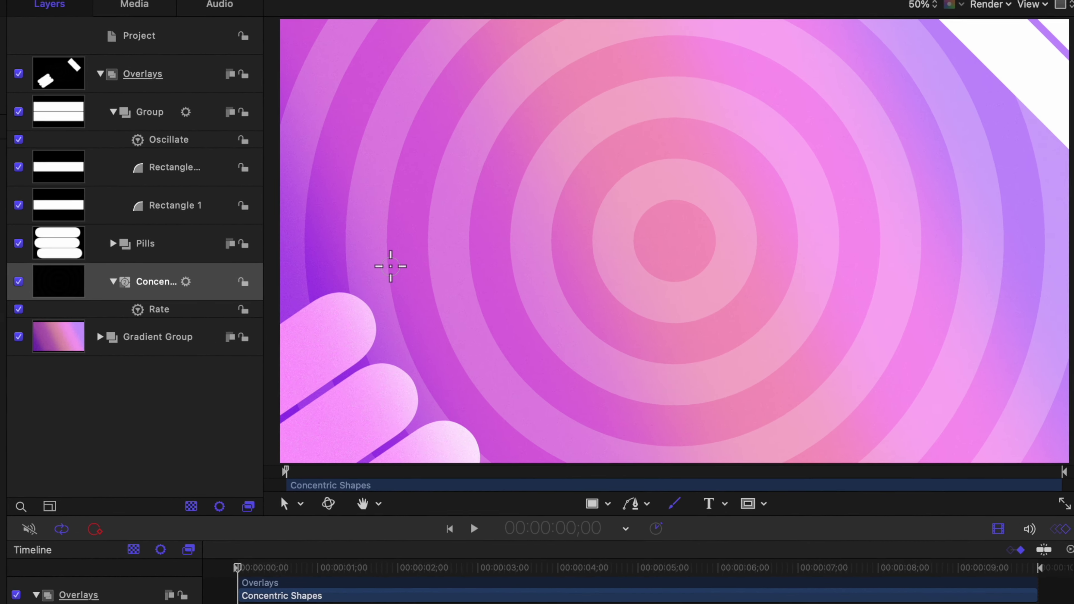
# Paint a freehand looping stroke in the Overlays group, running across the canvas's lower-right corner and starting and ending off-canvas
pyautogui.click(198, 76)
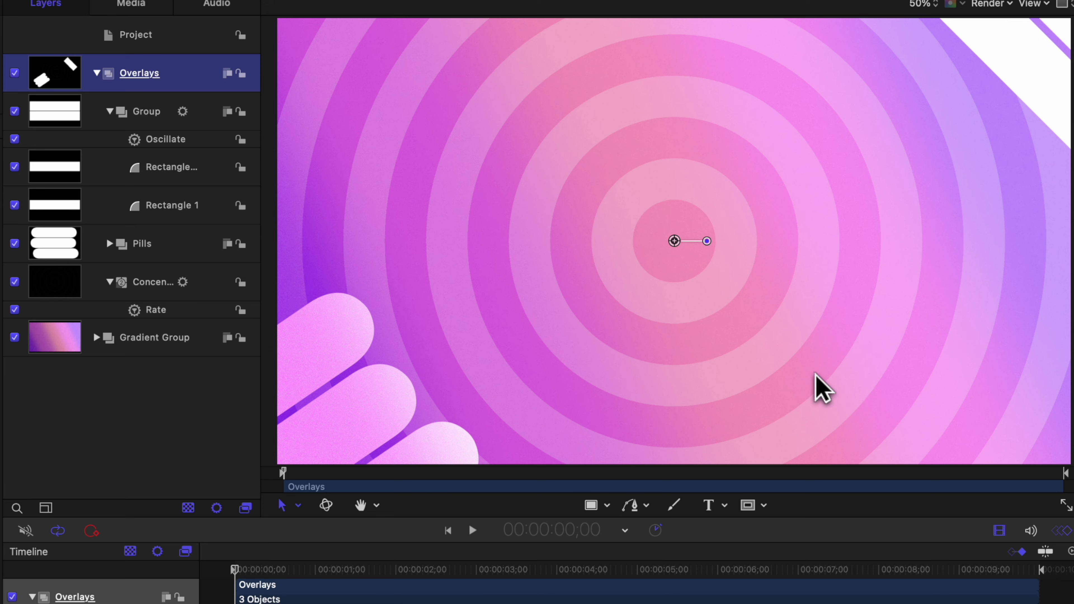
pyautogui.press('super+minus')
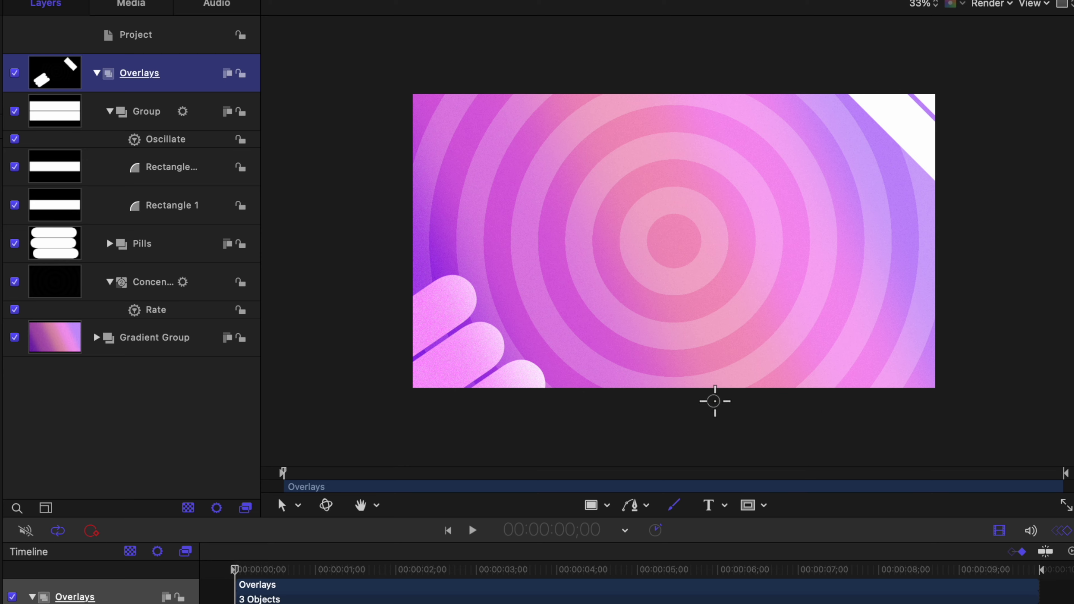
pyautogui.click(743, 411)
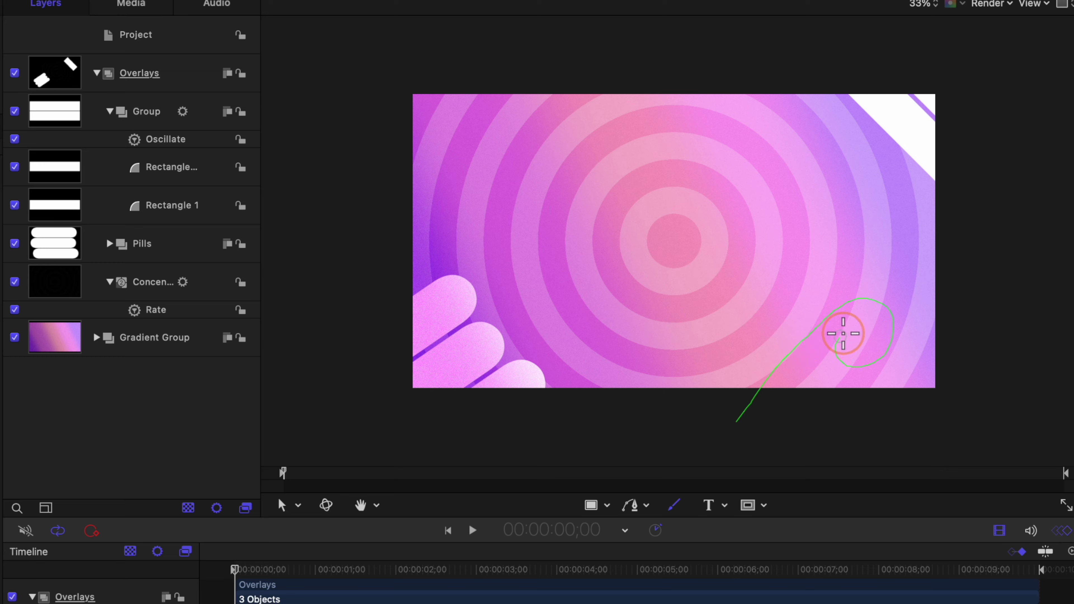
pyautogui.moveTo(1050, 243); pyautogui.dragTo(1042, 276)
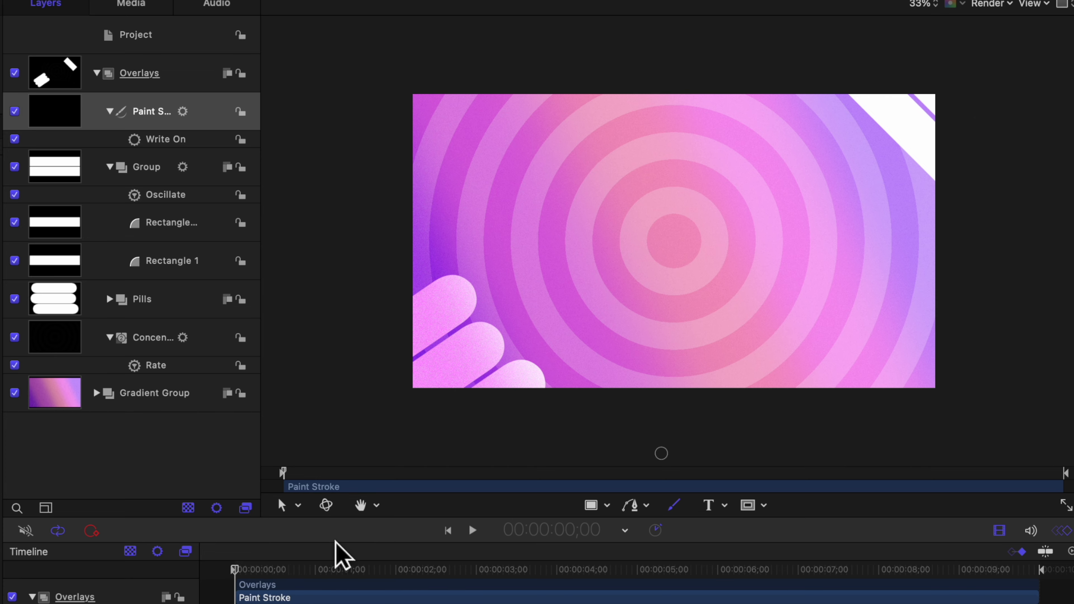
# Smooth the paint stroke with a roundness of 214 and change its brush color to white
pyautogui.moveTo(337, 560); pyautogui.dragTo(535, 579)
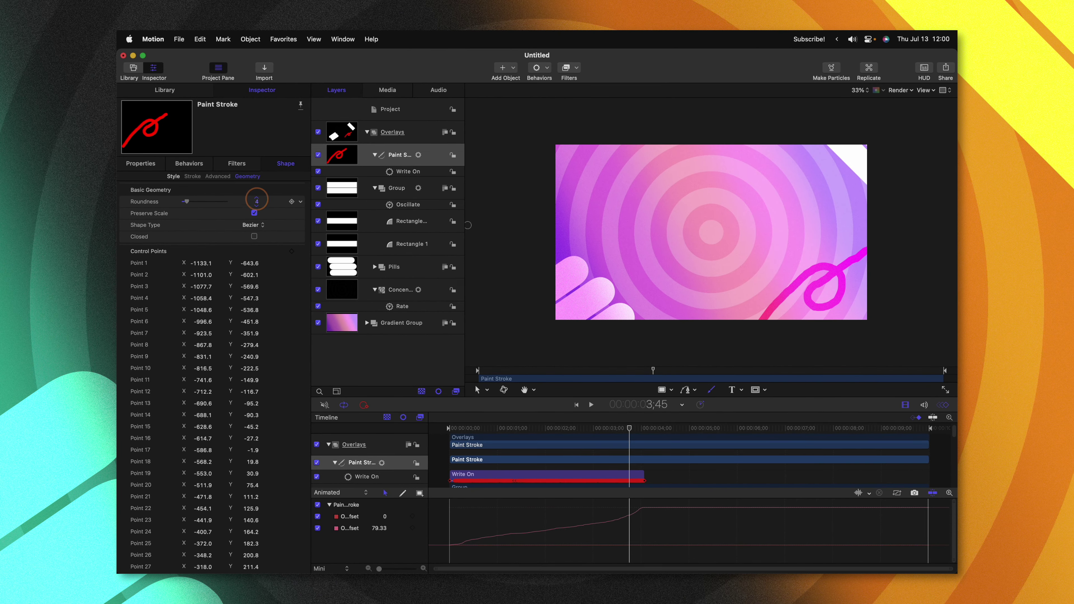
pyautogui.moveTo(257, 202); pyautogui.dragTo(295, 201)
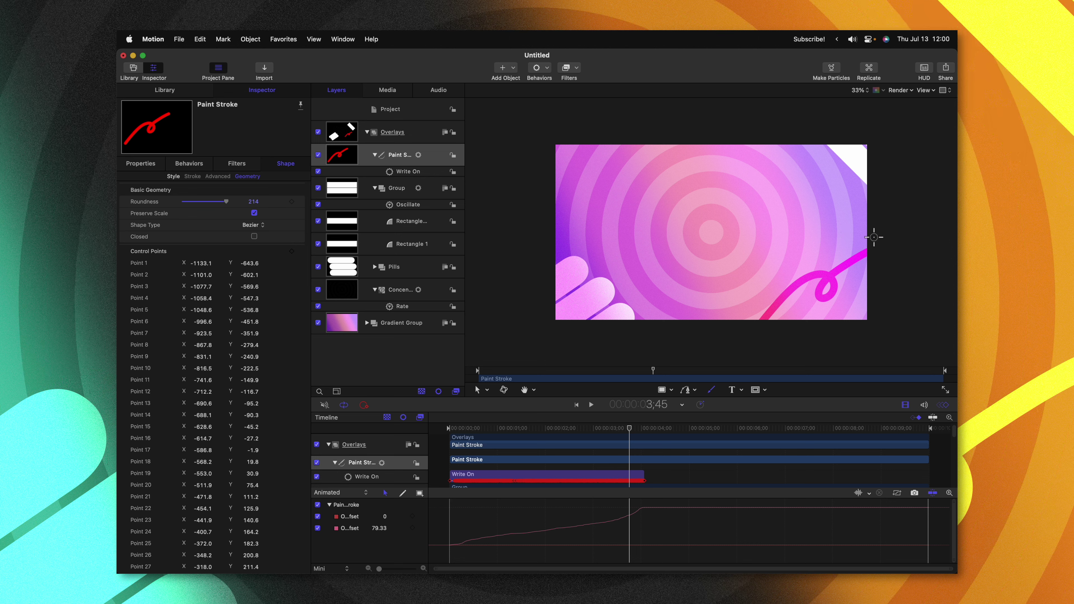
pyautogui.click(173, 177)
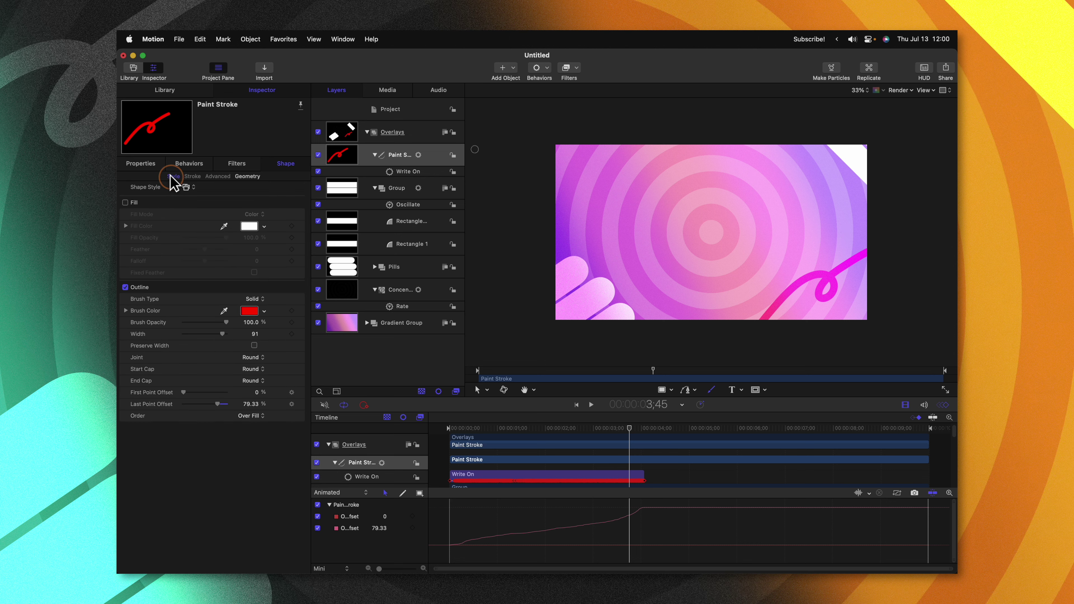
pyautogui.click(249, 312)
pyautogui.click(387, 416)
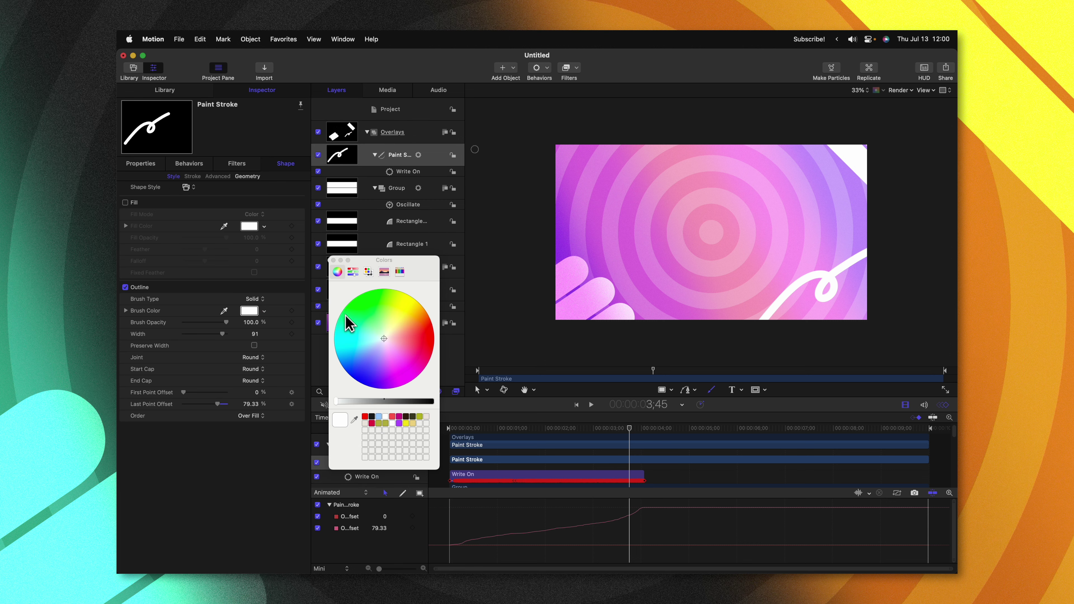
pyautogui.click(334, 260)
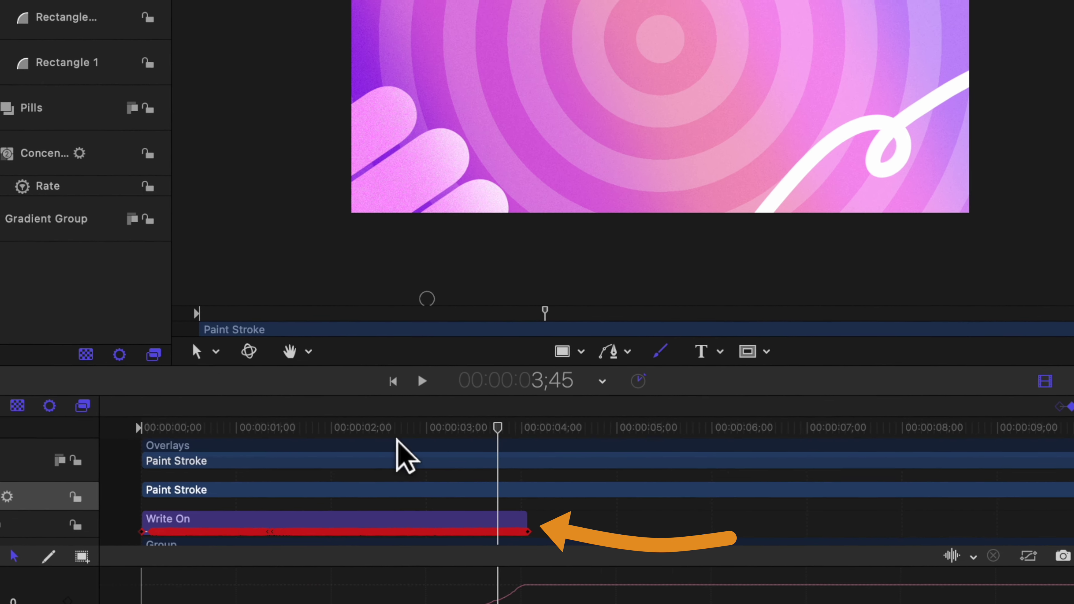
# Scrub and play the timeline to examine how the paint stroke draws itself on
pyautogui.moveTo(412, 429)
pyautogui.mouseDown()
pyautogui.moveTo(180, 438)
pyautogui.moveTo(530, 395)
pyautogui.moveTo(196, 384)
pyautogui.moveTo(216, 369)
pyautogui.moveTo(343, 345)
pyautogui.moveTo(157, 376)
pyautogui.moveTo(291, 408)
pyautogui.mouseUp()
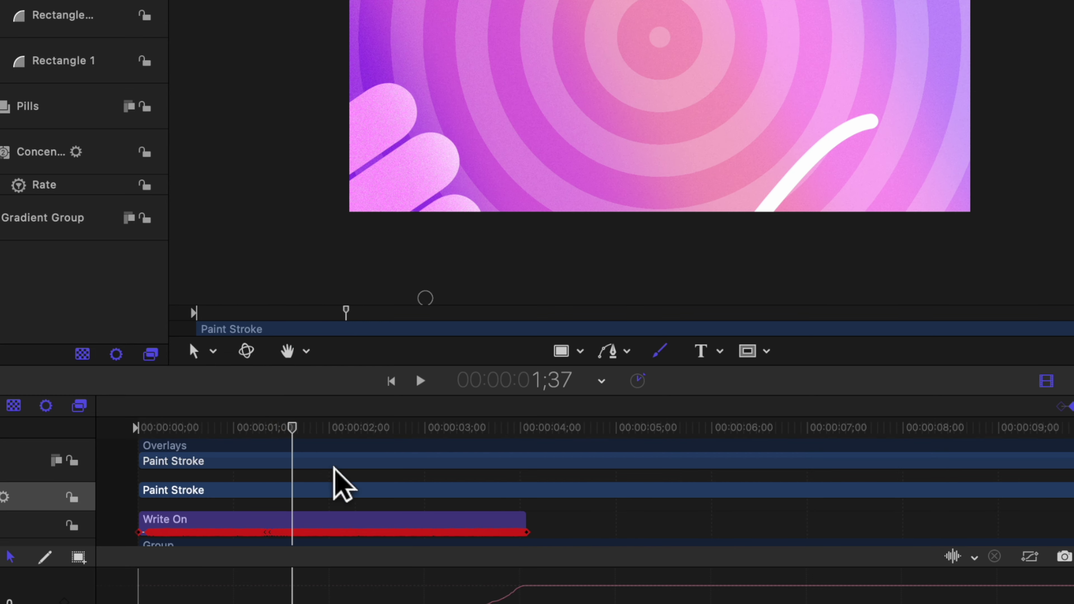
pyautogui.moveTo(310, 436); pyautogui.dragTo(402, 432)
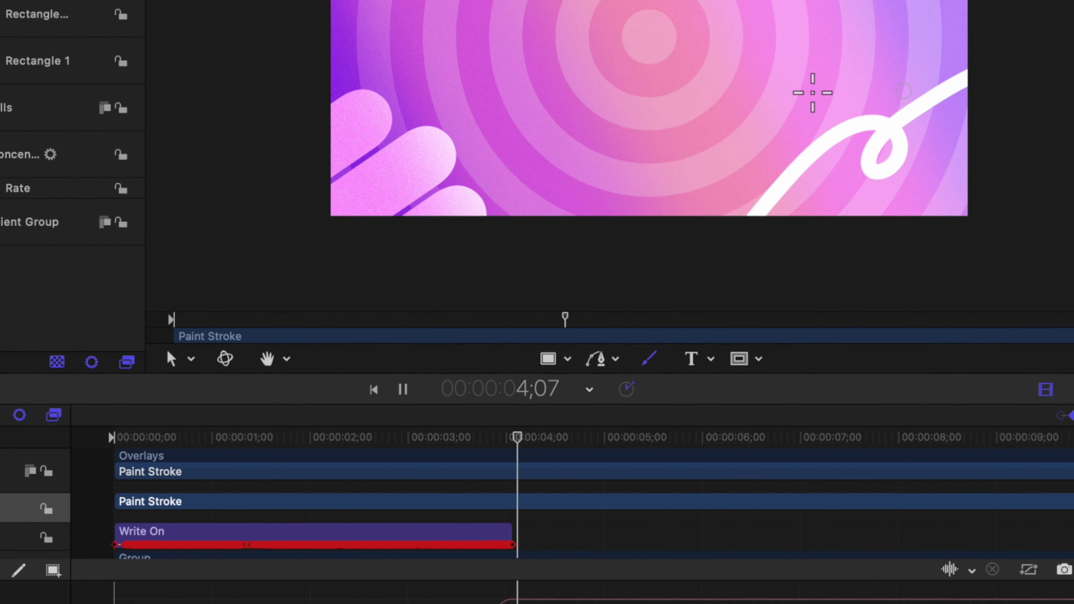
pyautogui.press('space')
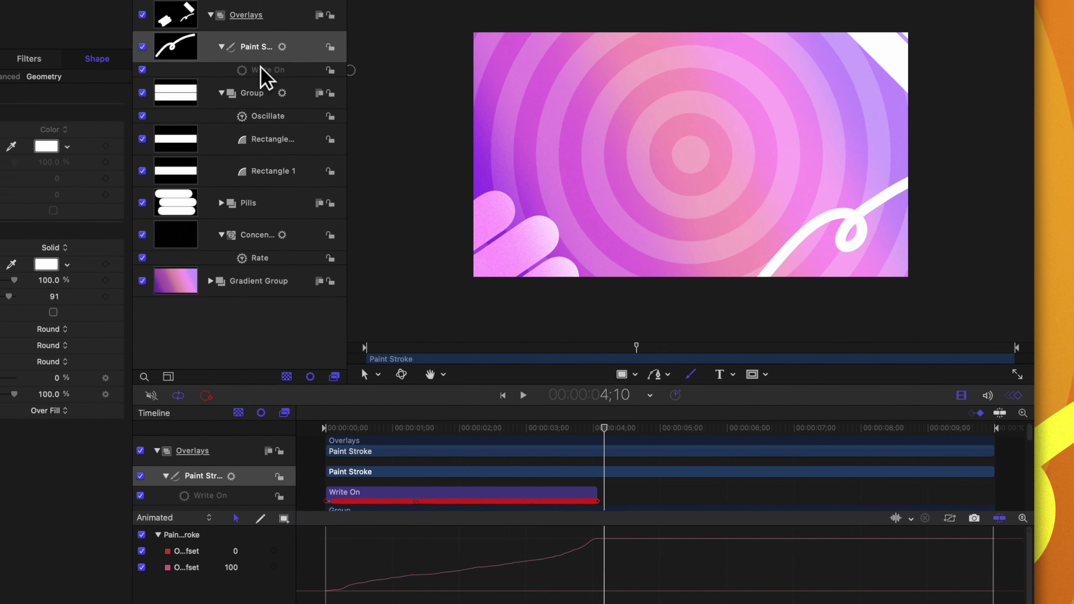
# Set the Write On behavior's speed to Natural and its shape outline to Draw and Erase
pyautogui.click(402, 171)
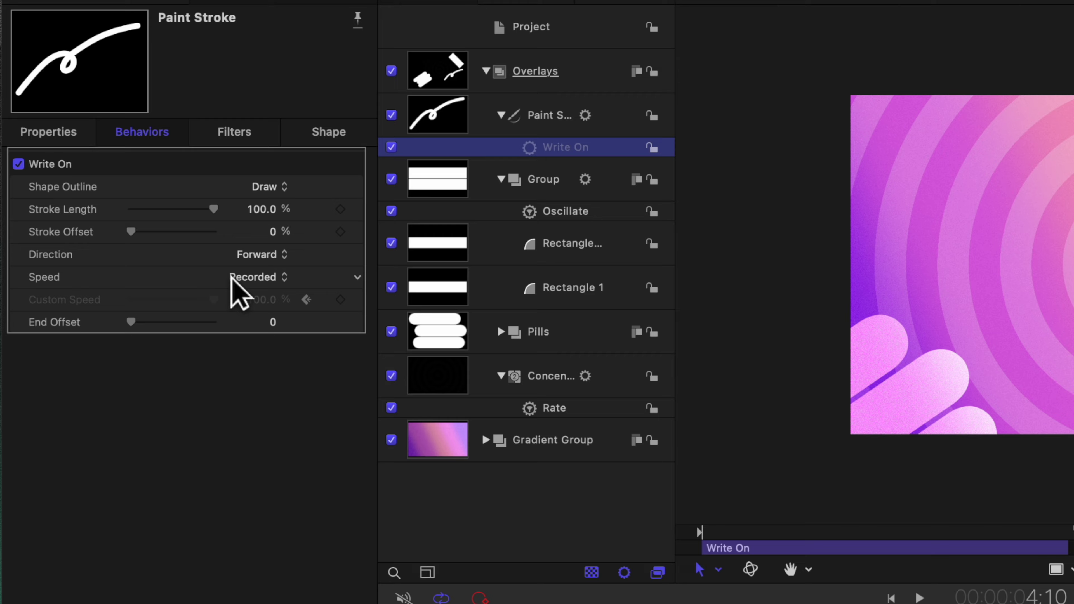
pyautogui.click(231, 277)
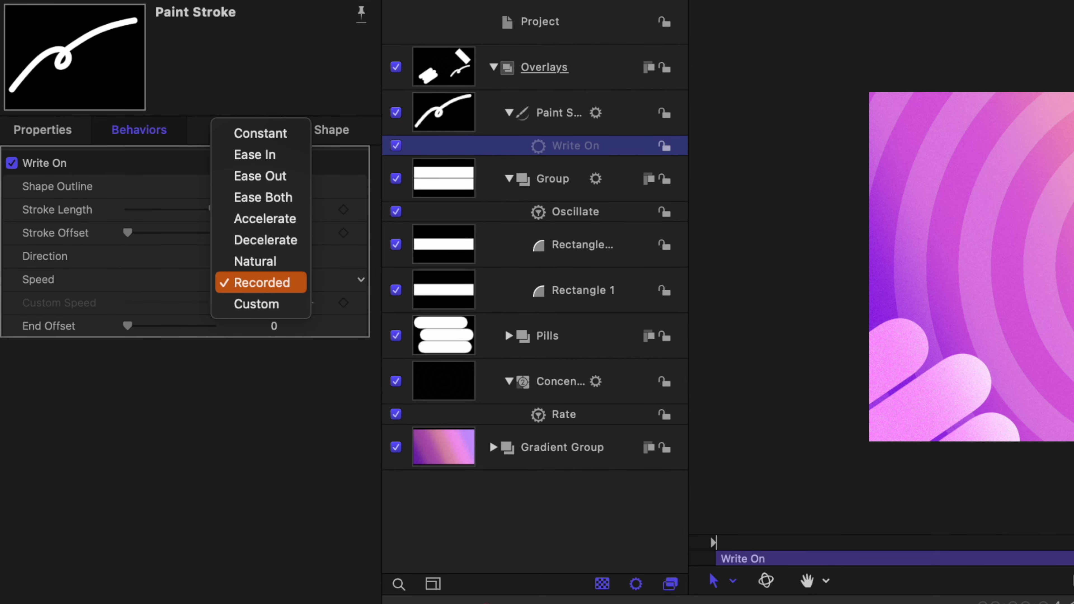
pyautogui.click(259, 263)
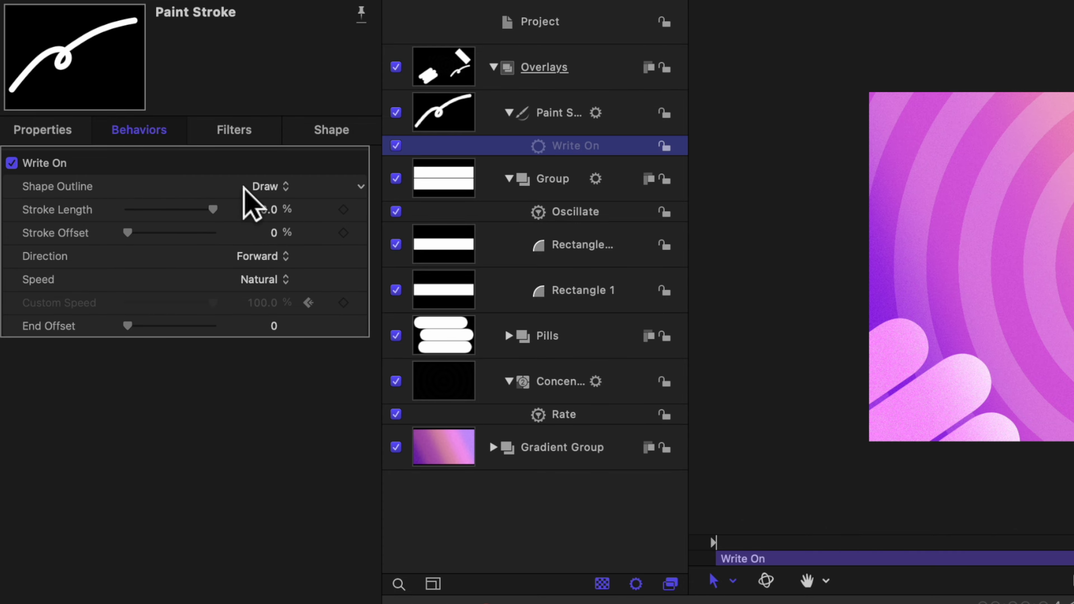
pyautogui.click(301, 232)
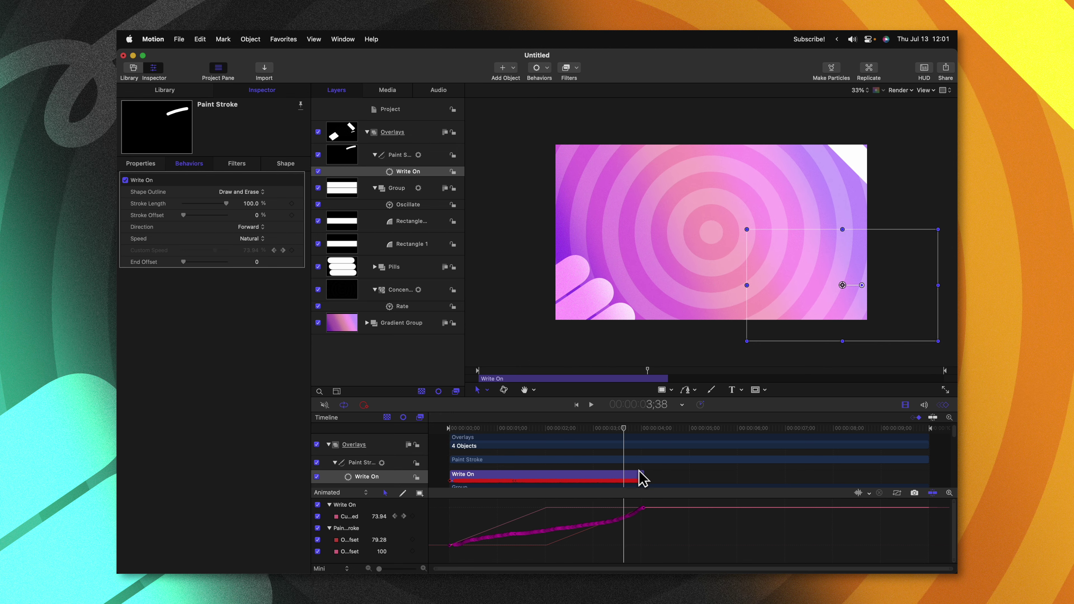
# Shorten the Write On behavior to about 2 seconds in the timeline, preview the faster stroke and select the paint stroke layer
pyautogui.moveTo(643, 477); pyautogui.dragTo(598, 472)
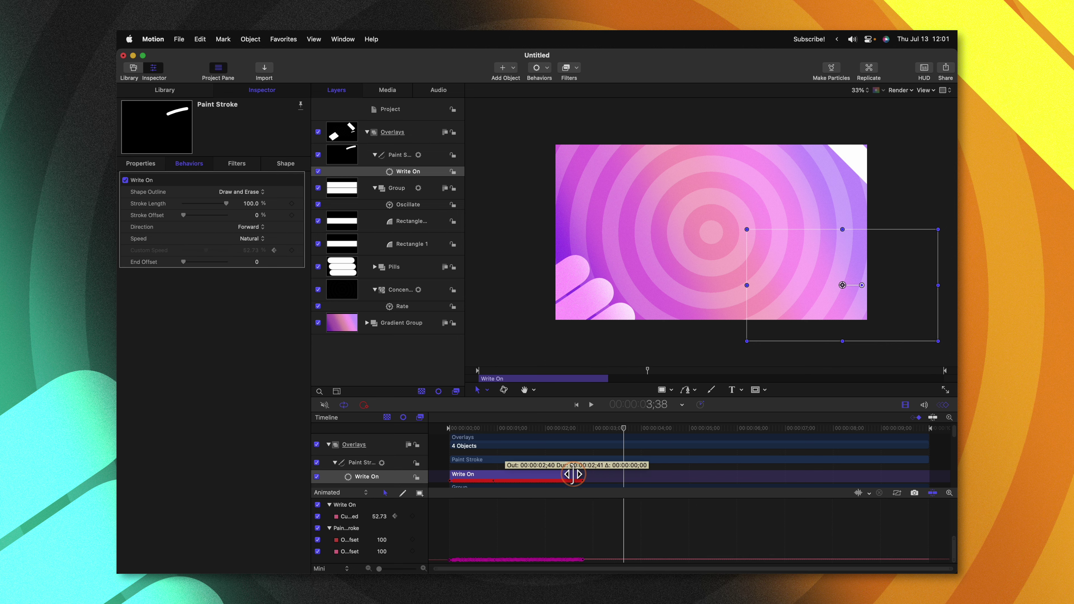
pyautogui.moveTo(522, 452); pyautogui.dragTo(521, 451)
pyautogui.moveTo(505, 429); pyautogui.dragTo(391, 436)
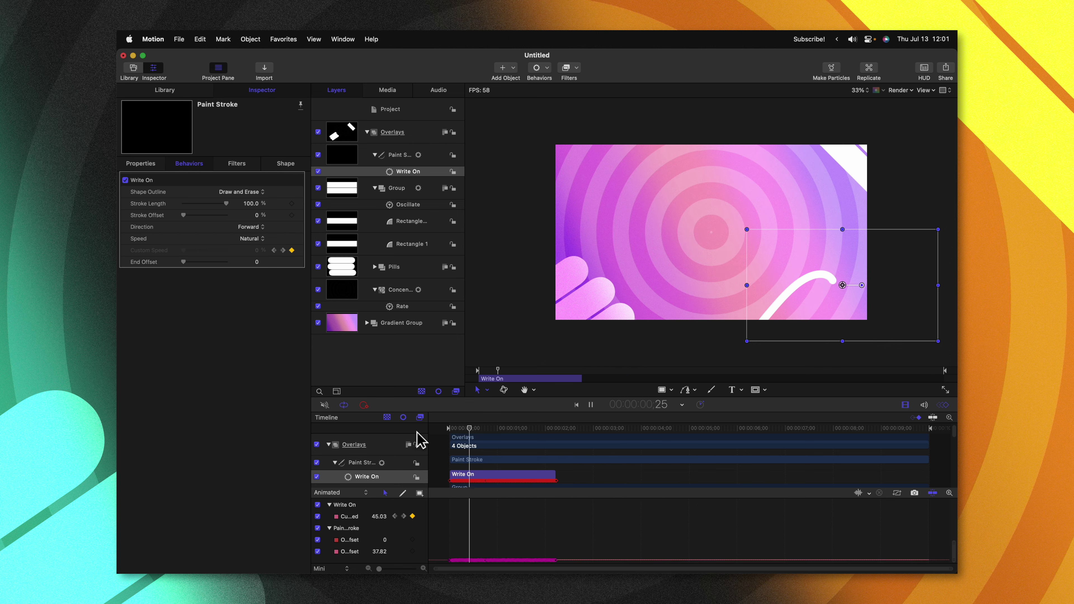
pyautogui.click(393, 155)
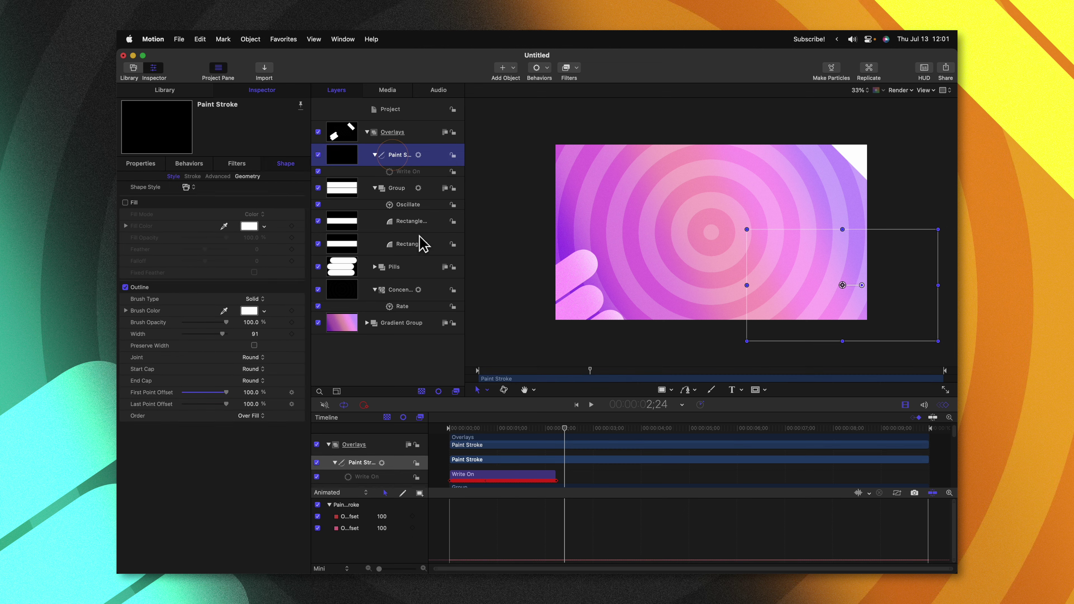
# Duplicate the paint stroke, place the copy at the canvas's upper-left corner and shift it in time to start at about 2;26
pyautogui.press('super+d')
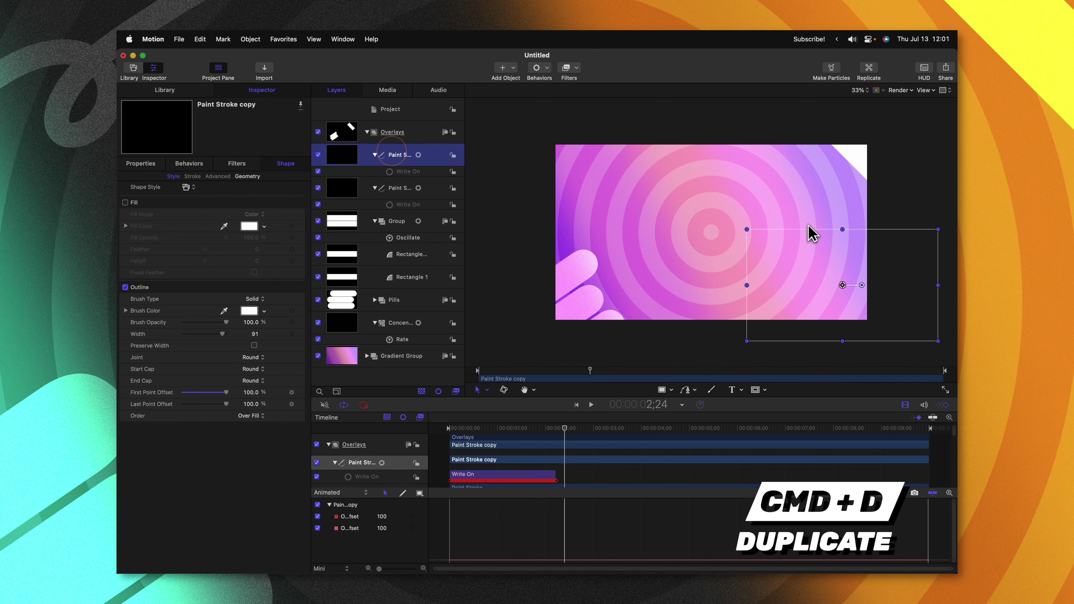
pyautogui.moveTo(838, 287); pyautogui.dragTo(583, 149)
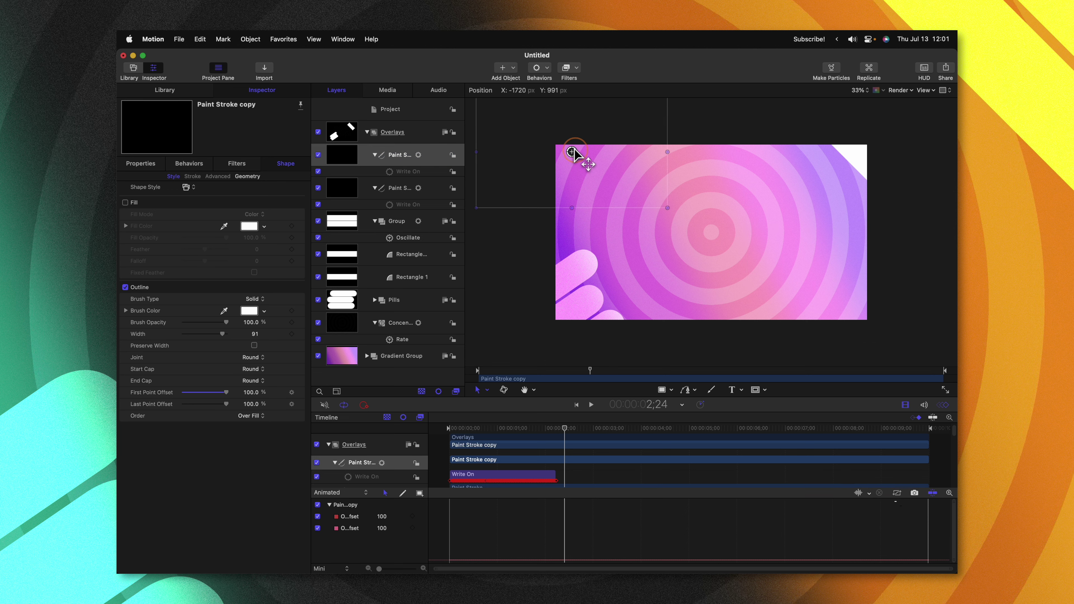
pyautogui.moveTo(537, 461); pyautogui.dragTo(610, 461)
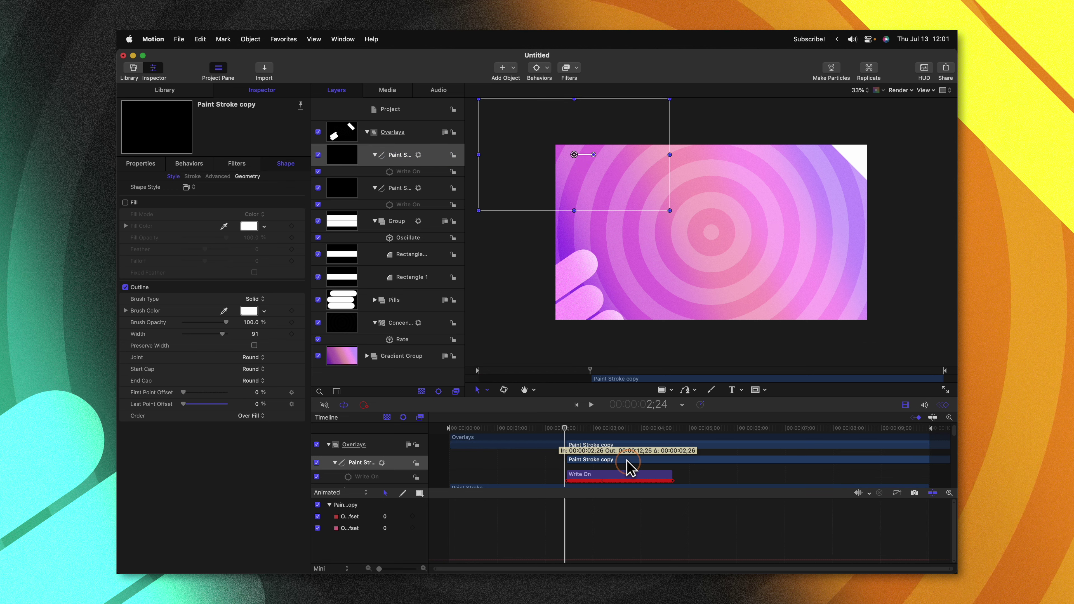
# Move the copied paint stroke slightly further into the canvas from its upper-left corner and play back the animation
pyautogui.click(469, 425)
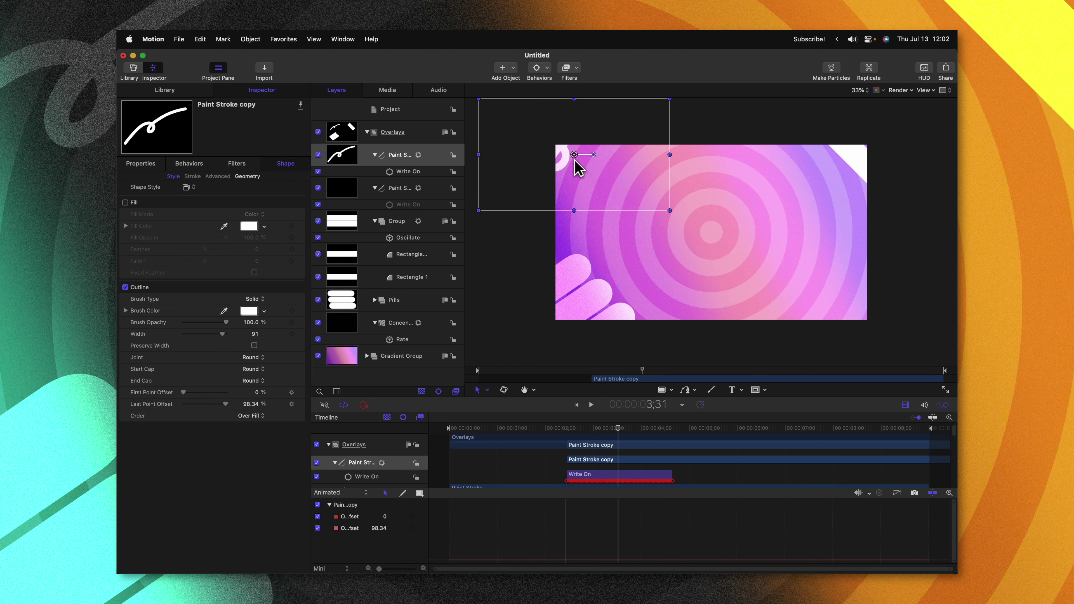
pyautogui.moveTo(571, 155); pyautogui.dragTo(581, 156)
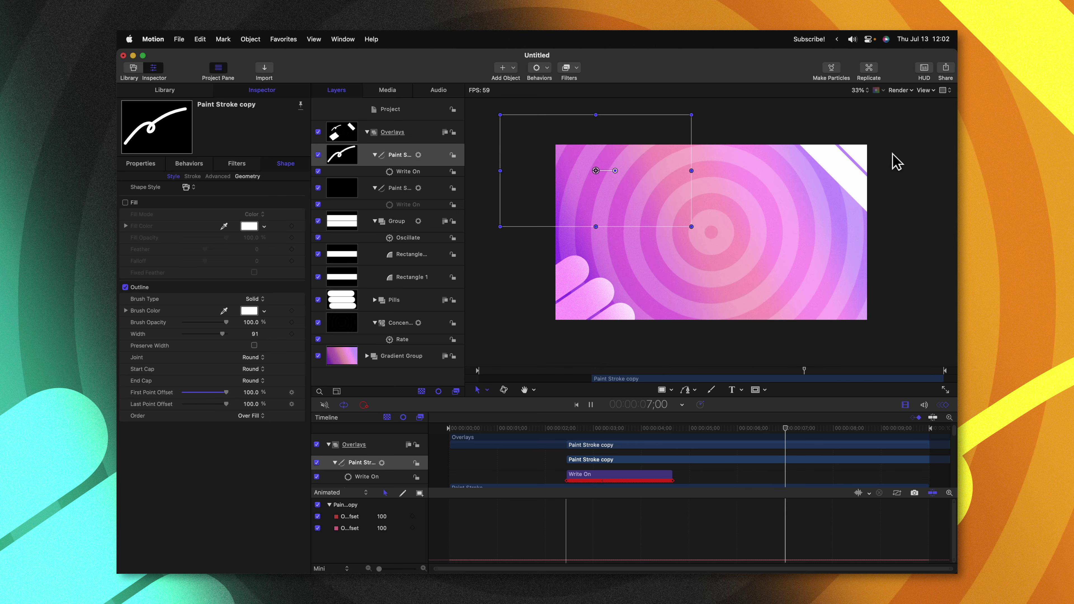
pyautogui.click(523, 302)
pyautogui.click(722, 372)
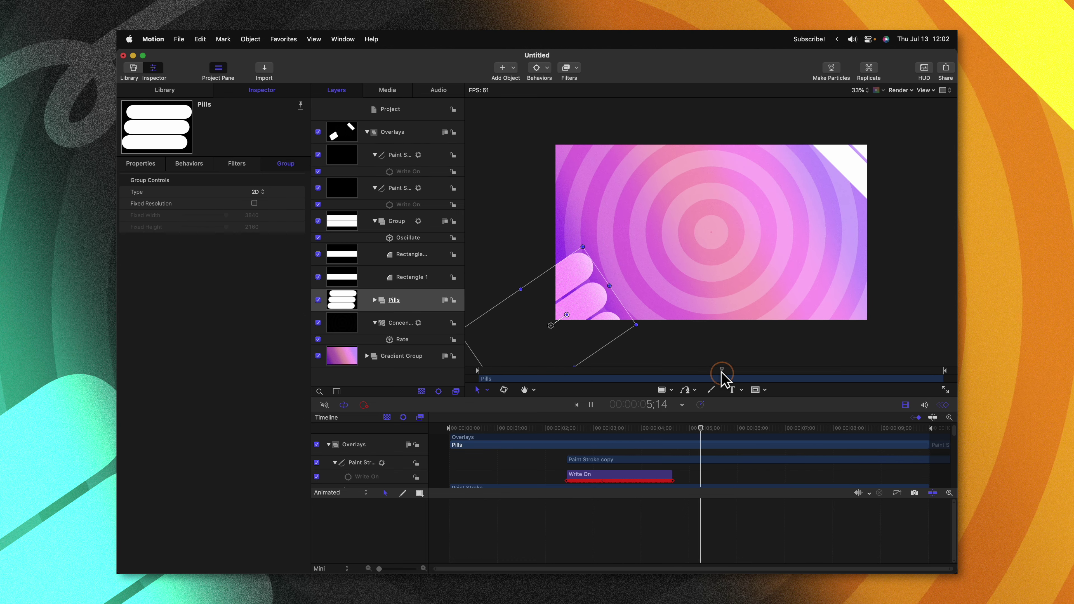
# Add a project marker on the timeline's last frame at 9;59
pyautogui.click(896, 429)
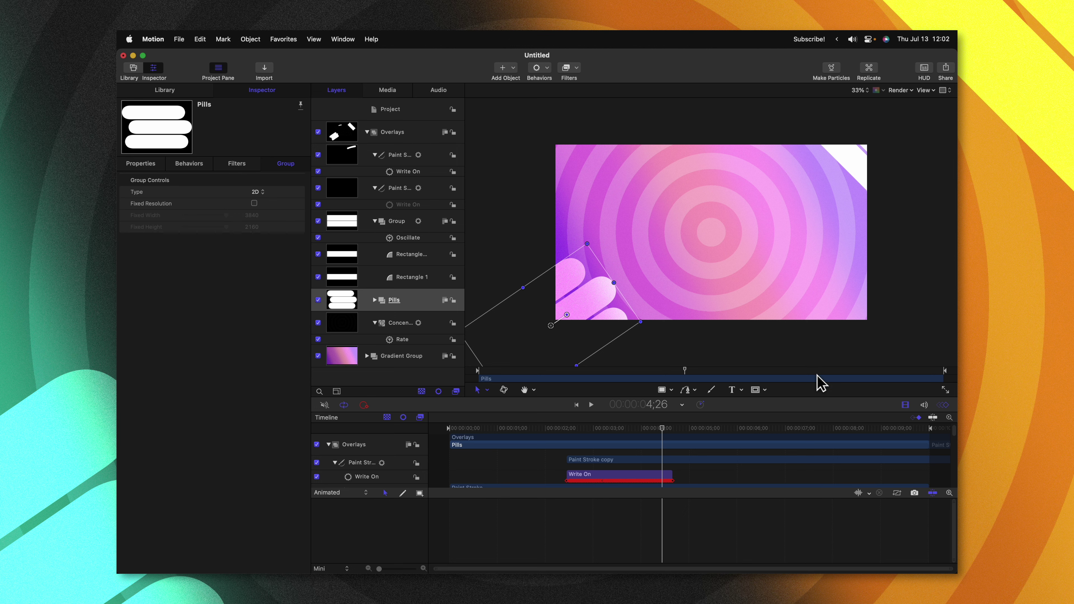
pyautogui.click(759, 429)
pyautogui.moveTo(762, 429); pyautogui.dragTo(929, 428)
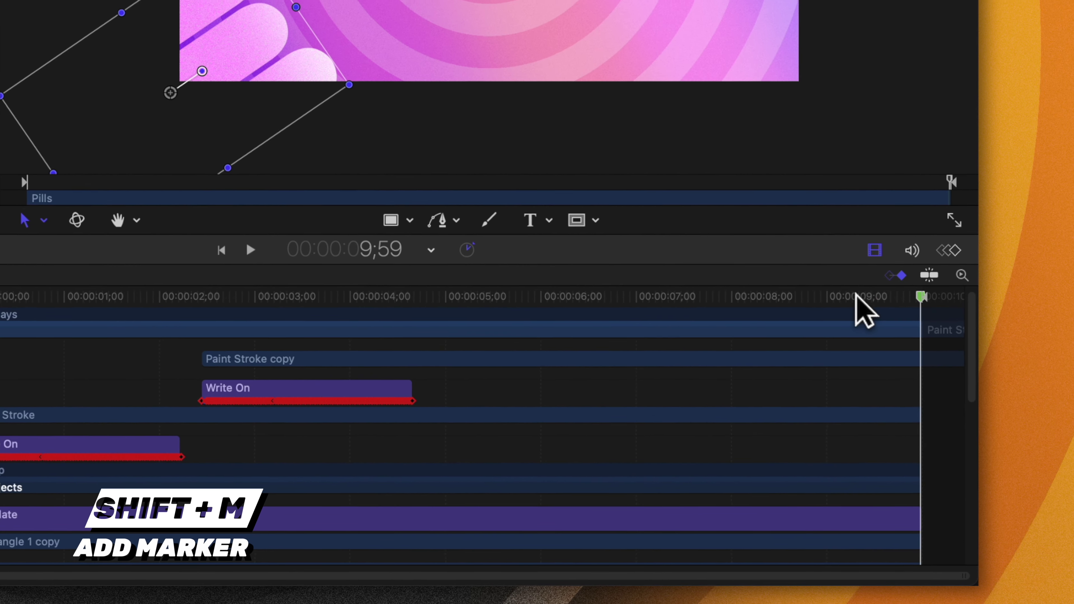
pyautogui.click(876, 356)
pyautogui.hotkey('shift', 'm')
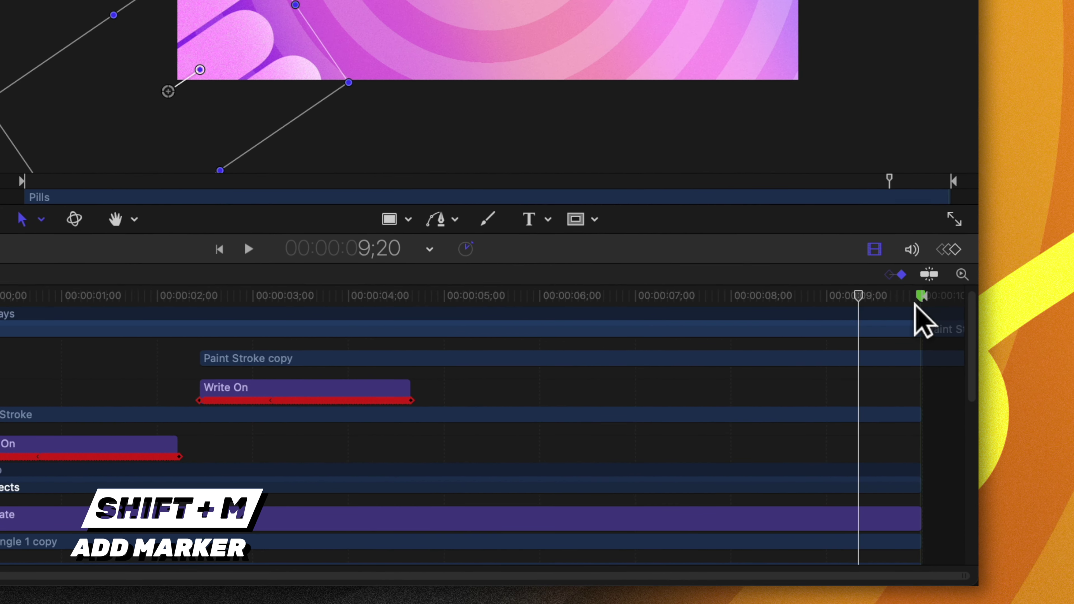
# Change the type of the marker at the end of the timeline to Project Loop End
pyautogui.rightClick(921, 302)
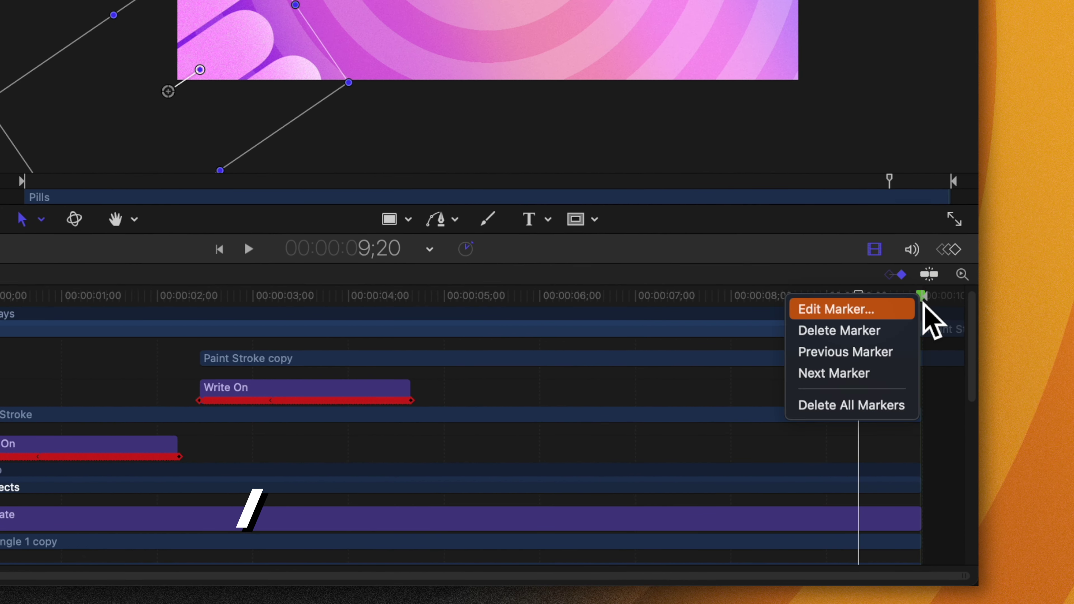
pyautogui.click(905, 310)
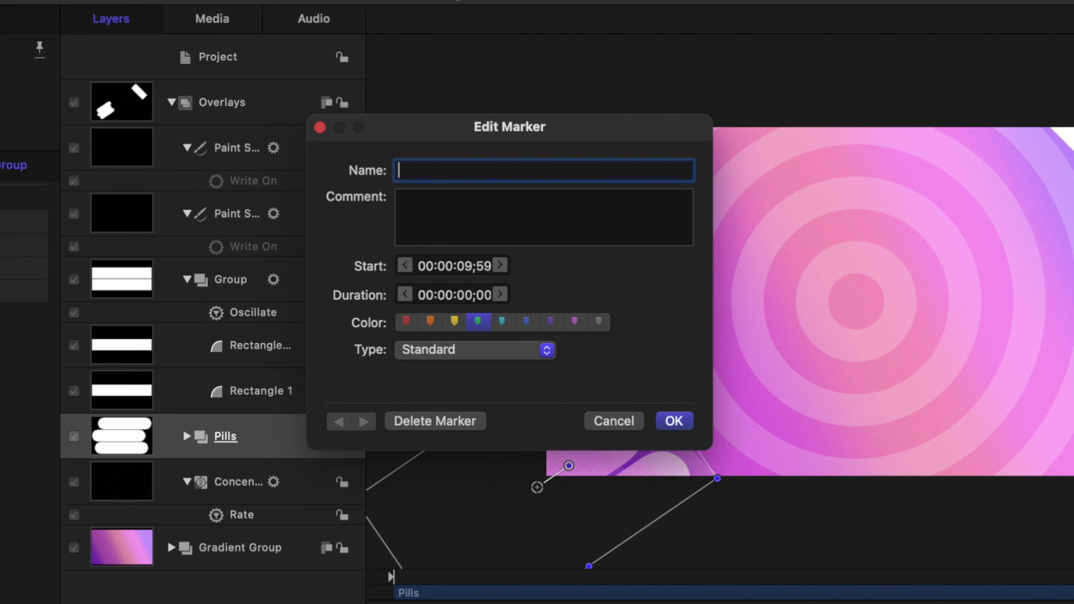
pyautogui.click(486, 350)
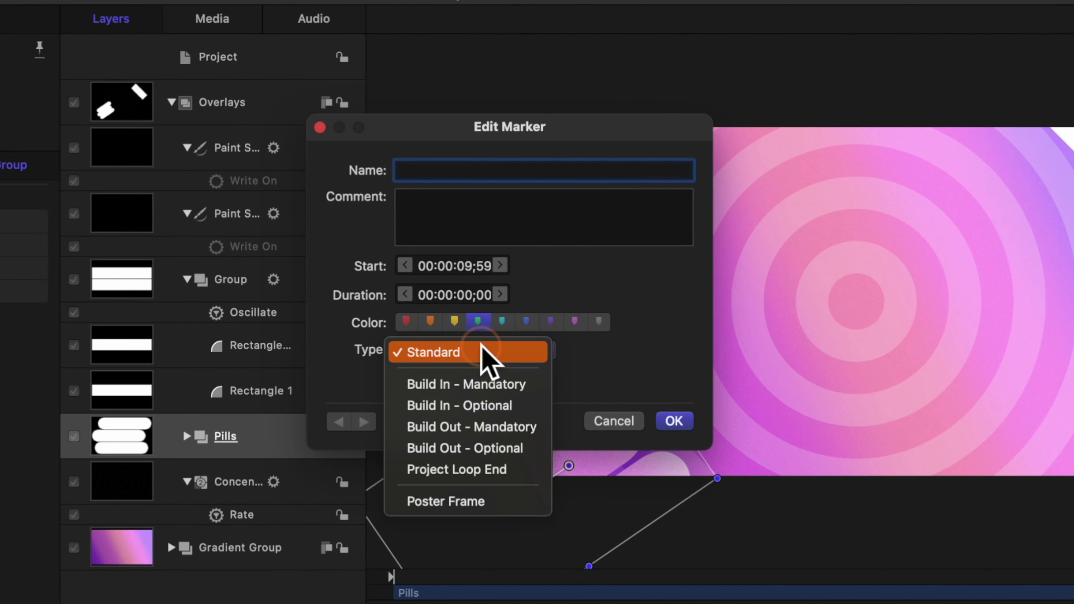
pyautogui.click(476, 470)
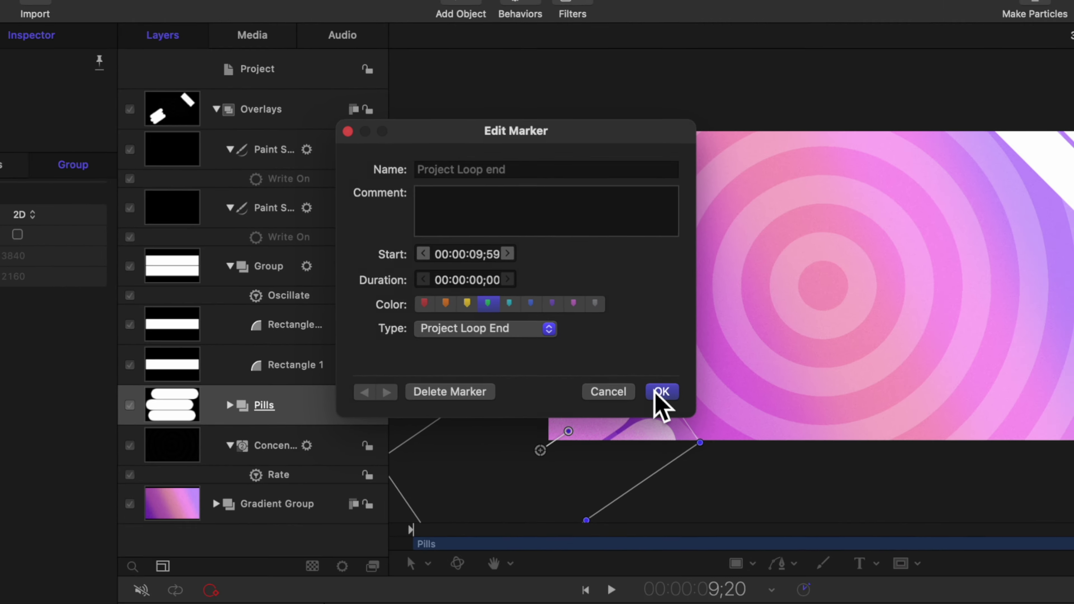
pyautogui.click(672, 421)
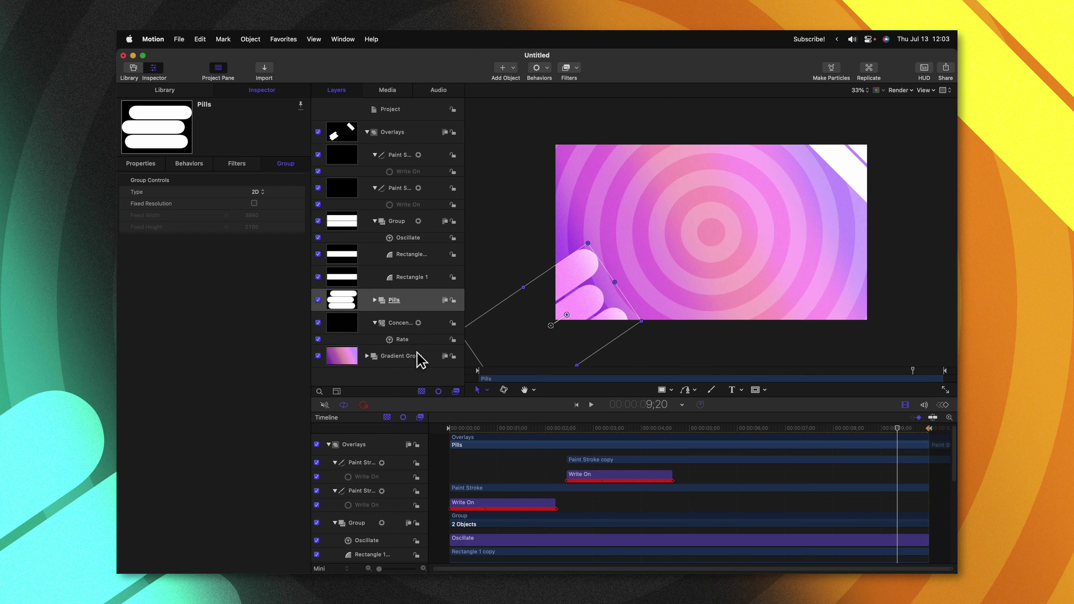
# Publish the Gradient parameter of the gradient generator inside the Gradient Group
pyautogui.click(412, 357)
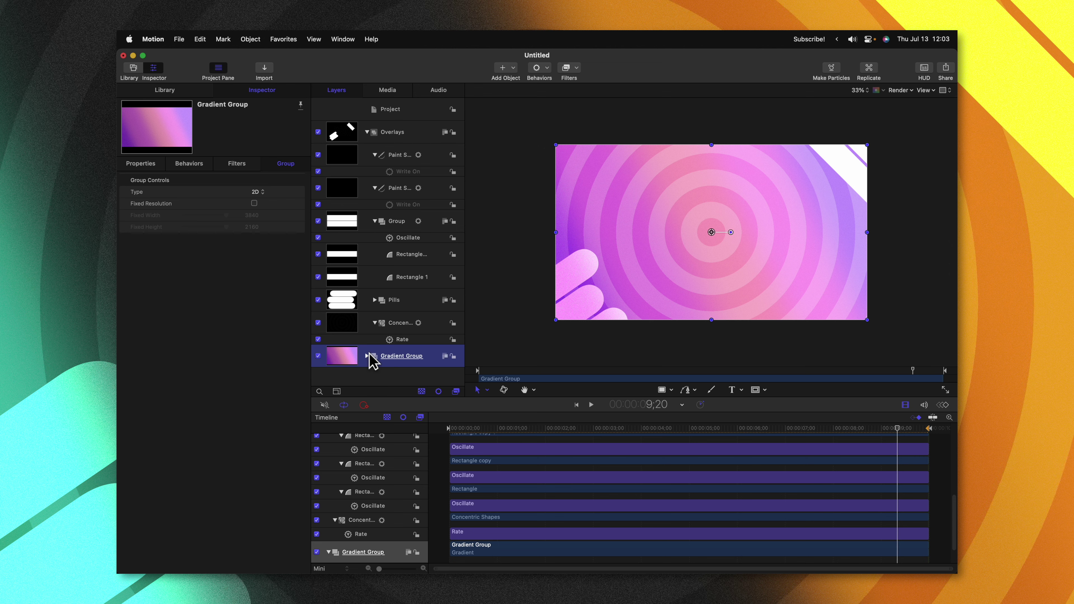
pyautogui.click(368, 357)
pyautogui.click(401, 374)
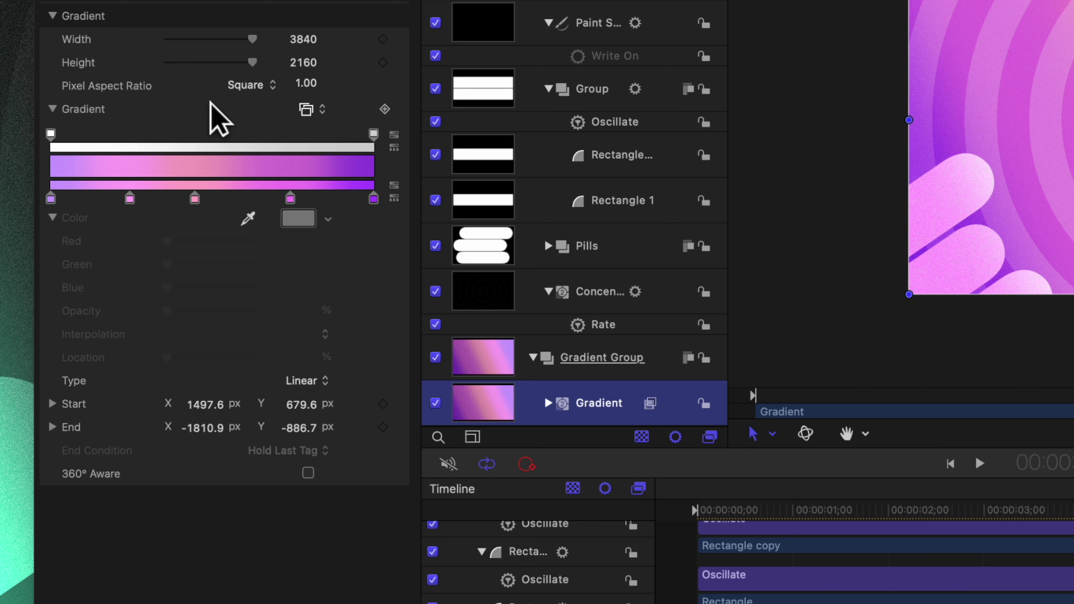
pyautogui.rightClick(106, 135)
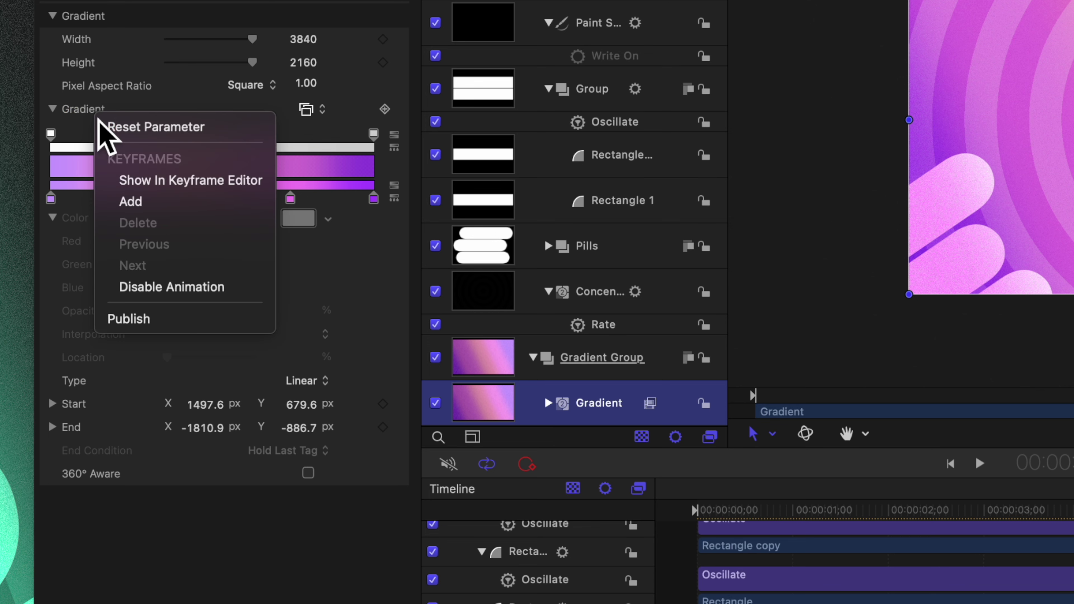
pyautogui.click(142, 321)
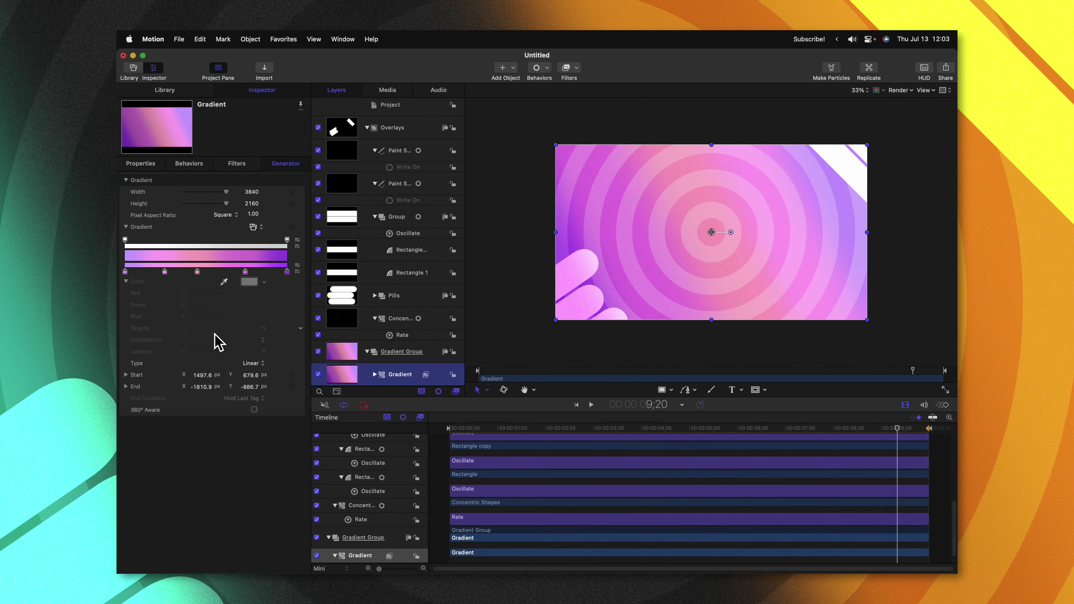
# Save and publish the generator template as "Radial Background 1" in the Minimalist Backgrounds category
pyautogui.click(406, 233)
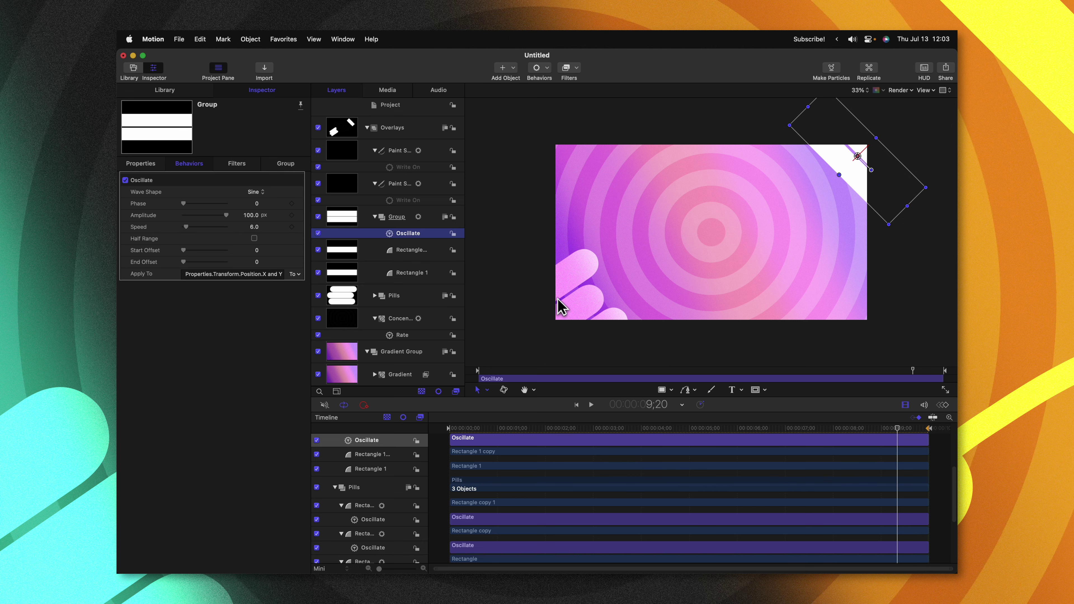
pyautogui.press('cmd+s')
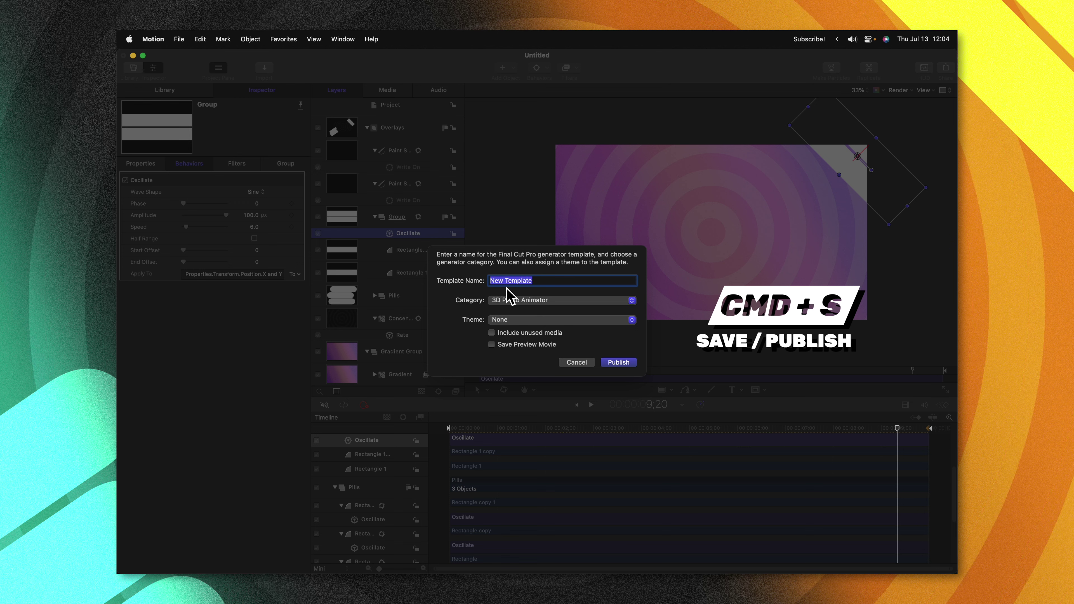
pyautogui.write('Radial Background 1')
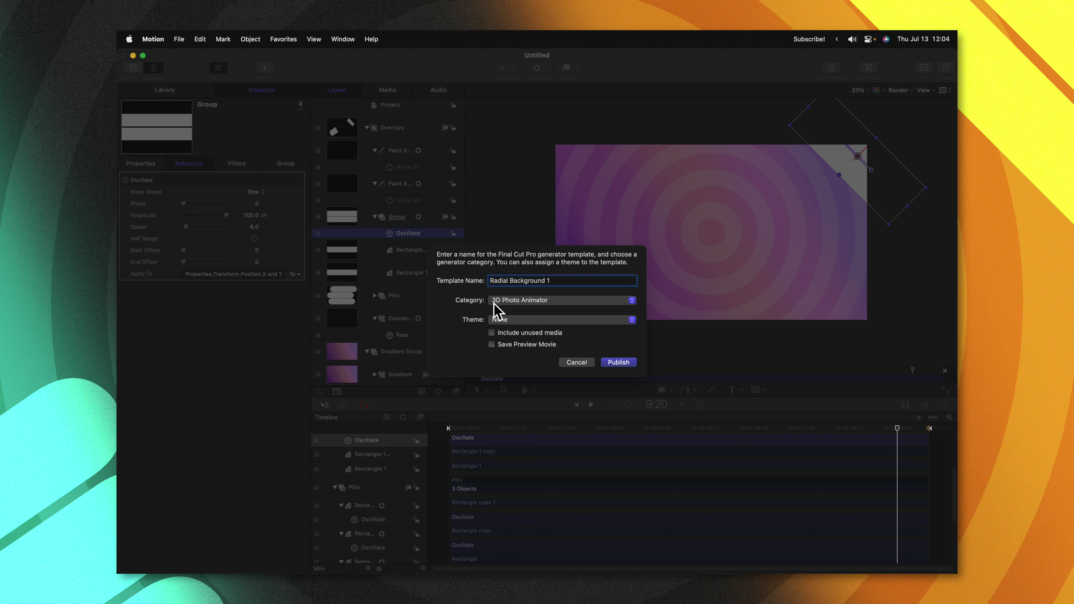
pyautogui.click(495, 302)
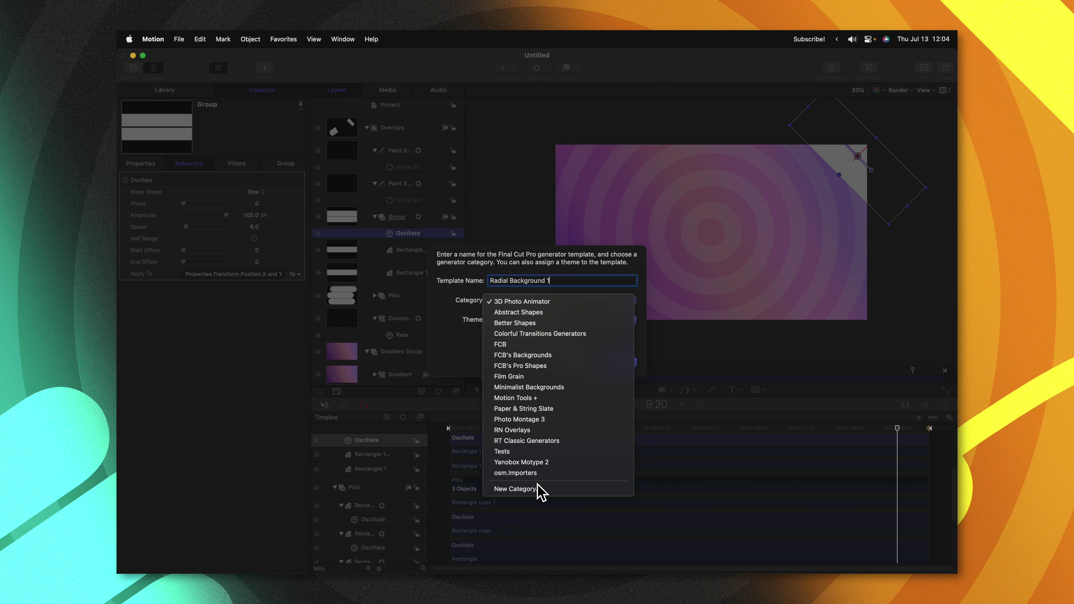
pyautogui.click(567, 391)
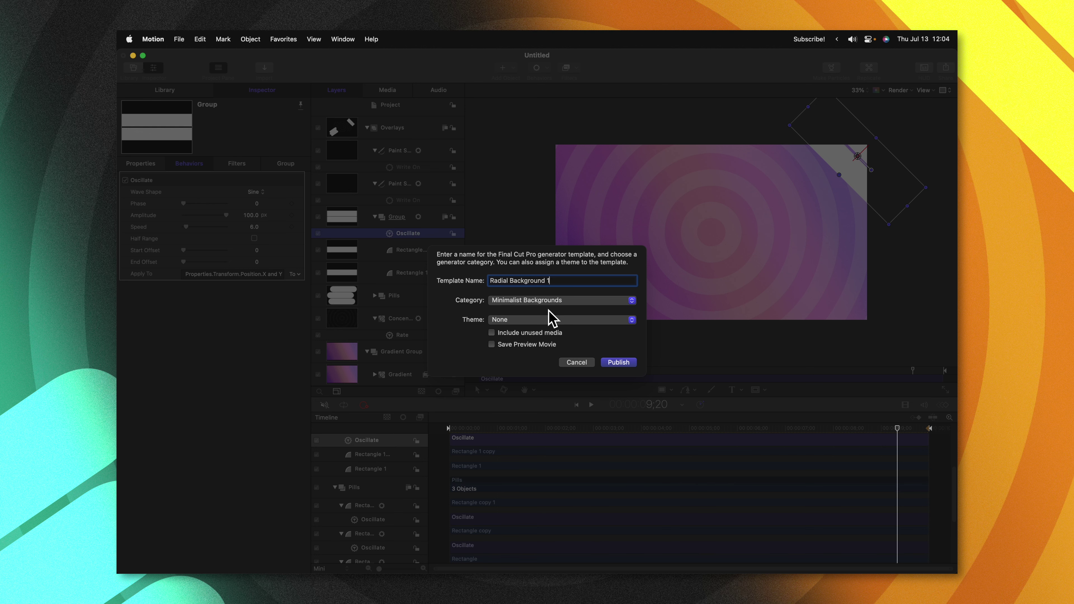
pyautogui.click(618, 362)
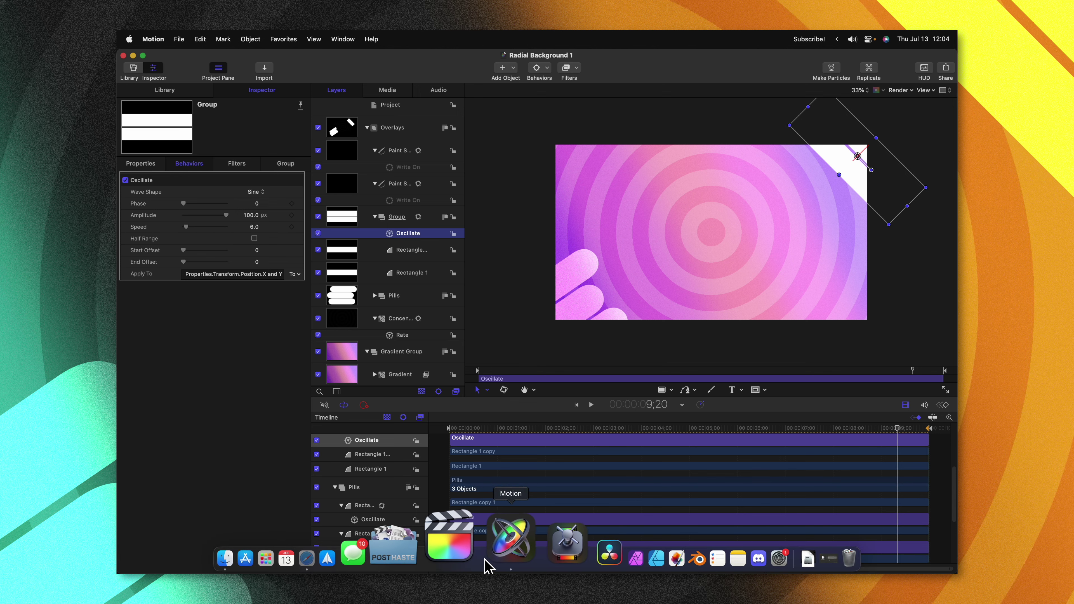
# Switch to Final Cut Pro and add the Radial Background 1 generator from Minimalist Backgrounds to the start of the Tutorial timeline
pyautogui.click(486, 565)
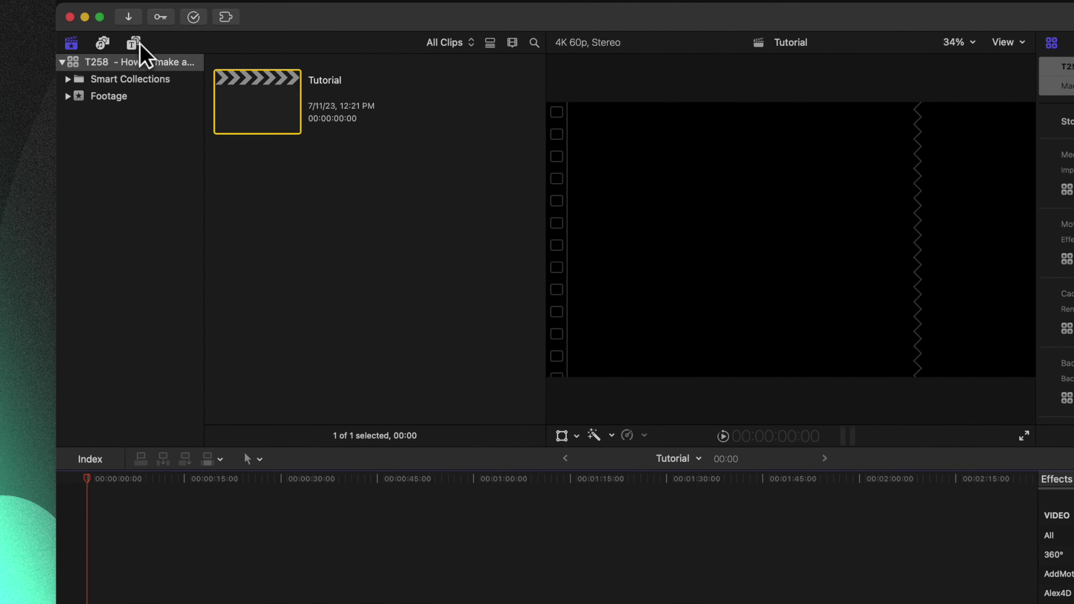
pyautogui.click(167, 75)
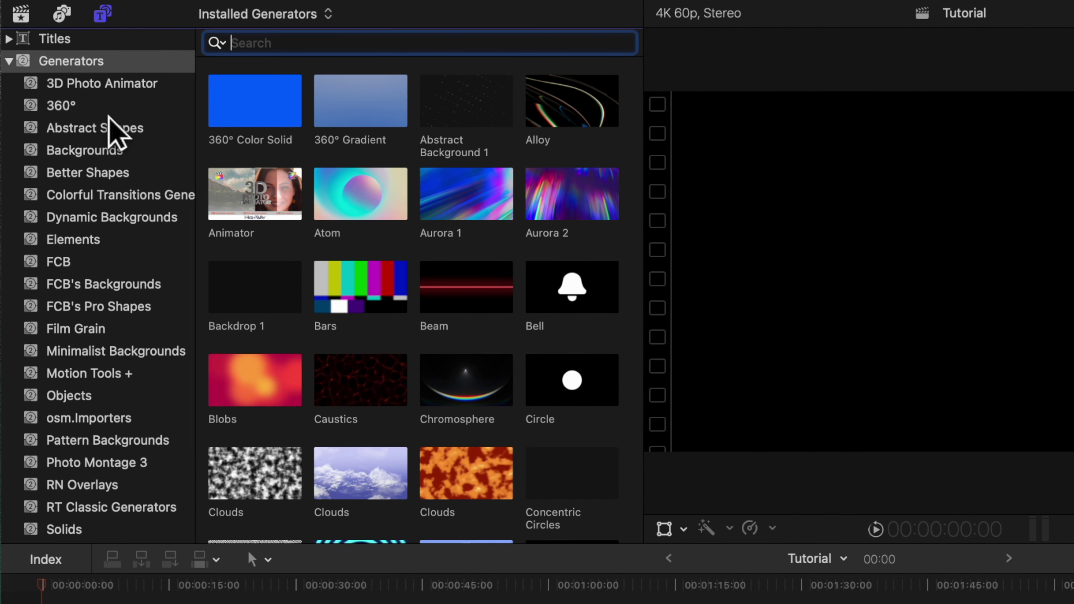
pyautogui.click(113, 351)
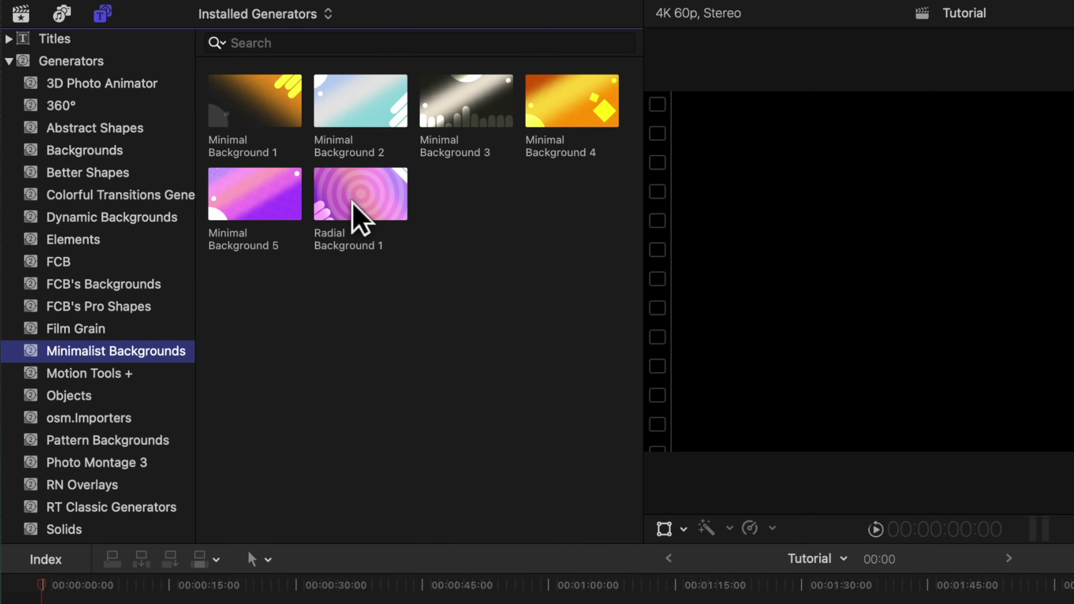
pyautogui.click(353, 203)
pyautogui.moveTo(367, 212); pyautogui.dragTo(137, 603)
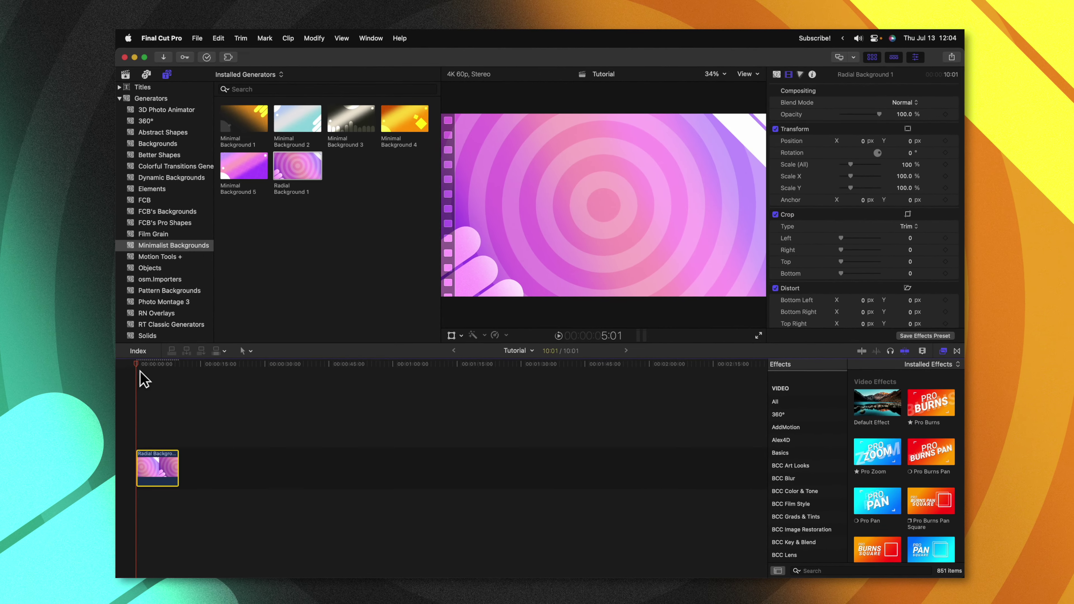
# Play the background clip in the timeline and extend its end to lengthen it
pyautogui.press('space')
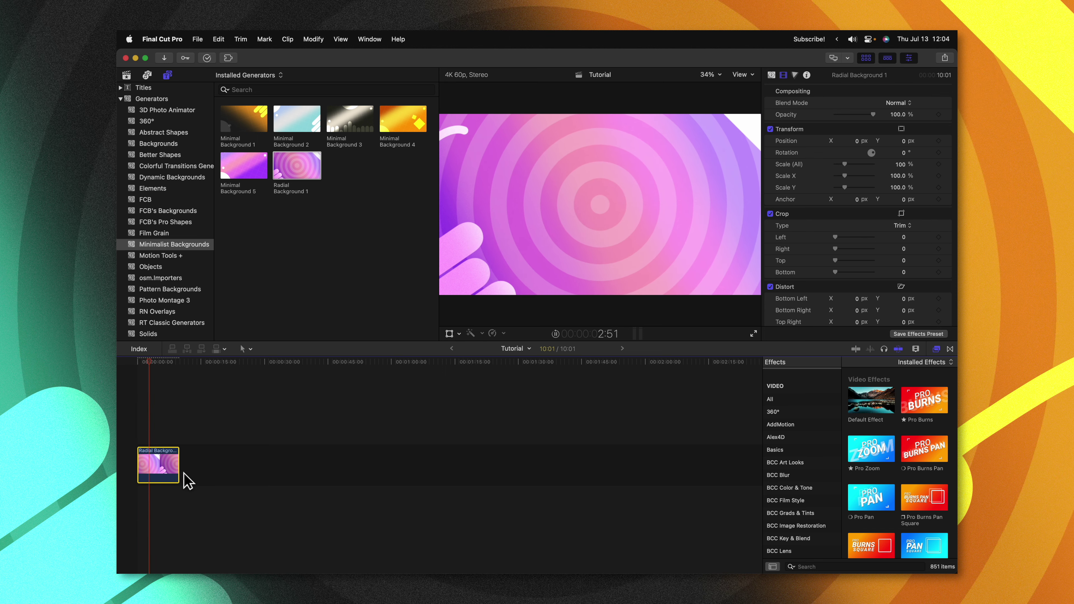
pyautogui.moveTo(178, 463); pyautogui.dragTo(492, 454)
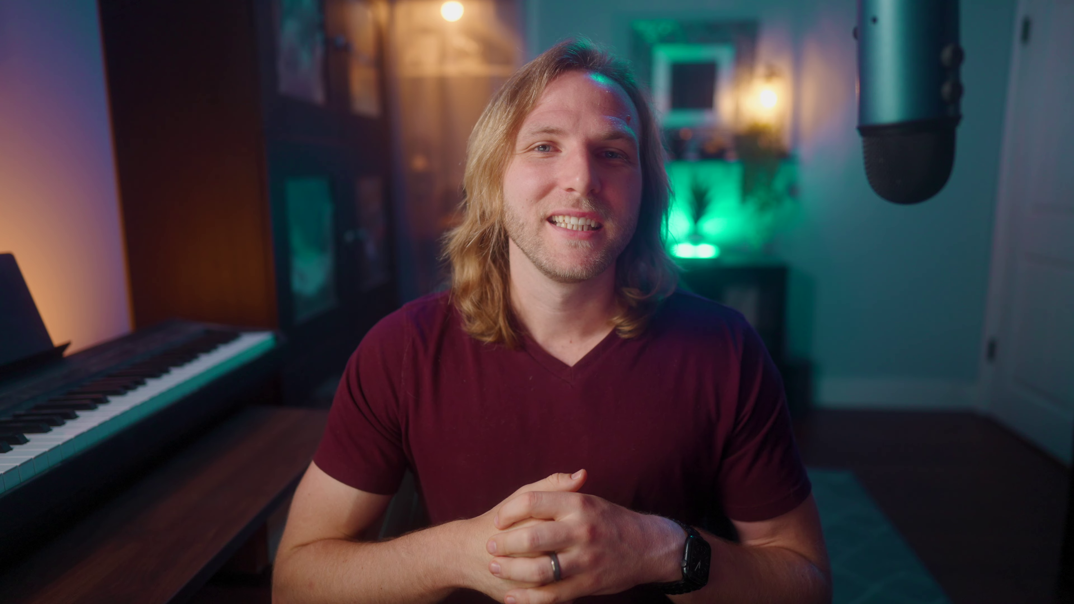